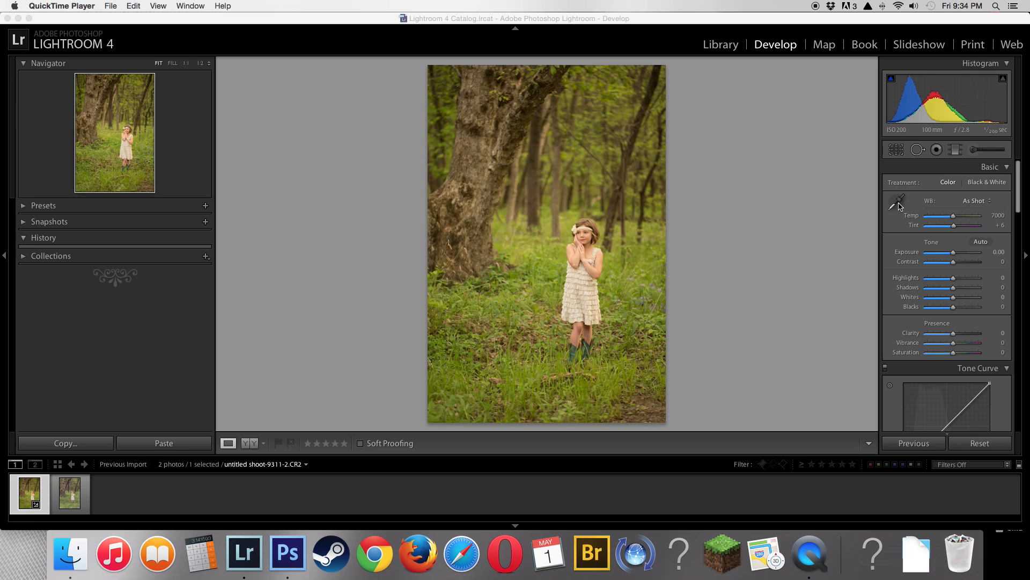
- Cool the photo's white balance by lowering the colour temperature to 5836
{"action": "left_click_drag", "start_coordinate": [954, 217], "coordinate": [951, 217]}
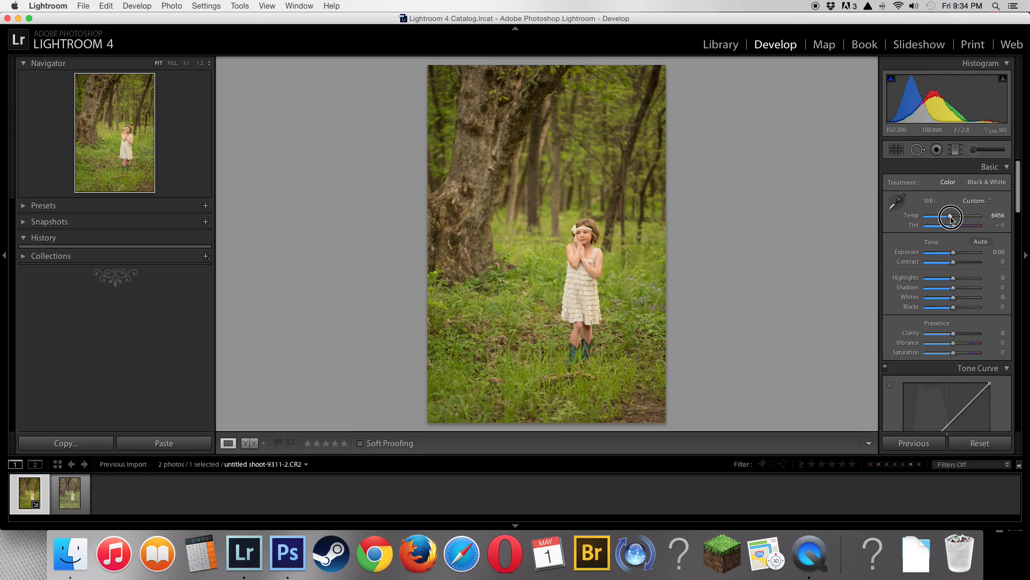
{"action": "left_click", "coordinate": [996, 217]}
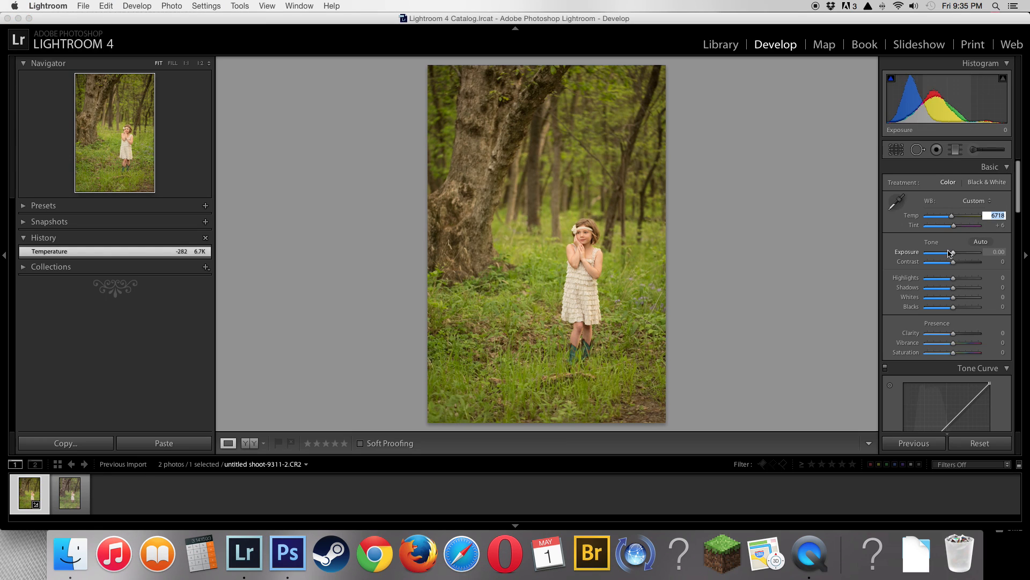
{"action": "type", "text": "6000"}
{"action": "key", "text": "Return"}
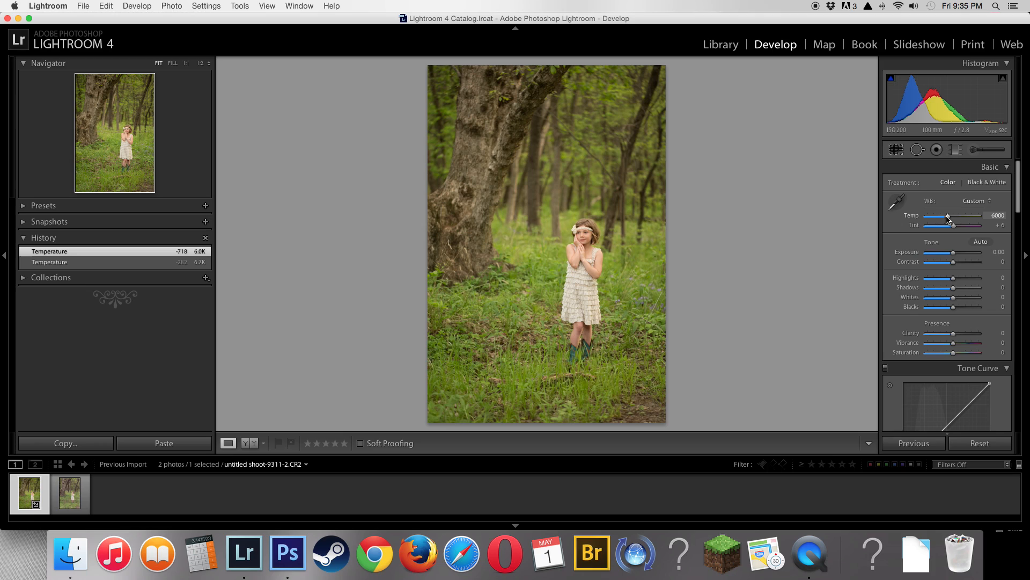
{"action": "left_click_drag", "start_coordinate": [948, 216], "coordinate": [947, 217]}
- Set contrast to +7, blacks to -10, shadows to -37, highlights to -10 and whites to -6
{"action": "left_click_drag", "start_coordinate": [954, 263], "coordinate": [957, 264]}
{"action": "mouse_move", "coordinate": [953, 307]}
{"action": "left_mouse_down"}
{"action": "mouse_move", "coordinate": [953, 290]}
{"action": "mouse_move", "coordinate": [936, 290]}
{"action": "mouse_move", "coordinate": [962, 290]}
{"action": "mouse_move", "coordinate": [934, 290]}
{"action": "mouse_move", "coordinate": [951, 278]}
{"action": "mouse_move", "coordinate": [982, 283]}
{"action": "mouse_move", "coordinate": [939, 289]}
{"action": "mouse_move", "coordinate": [953, 288]}
{"action": "left_mouse_up"}
- Reduce both the vibrance and the saturation of the photo to -3
{"action": "scroll", "coordinate": [951, 281], "scroll_direction": "down", "scroll_amount": 1}
{"action": "scroll", "coordinate": [958, 333], "scroll_direction": "down", "scroll_amount": 3}
{"action": "scroll", "coordinate": [958, 336], "scroll_direction": "down", "scroll_amount": 3}
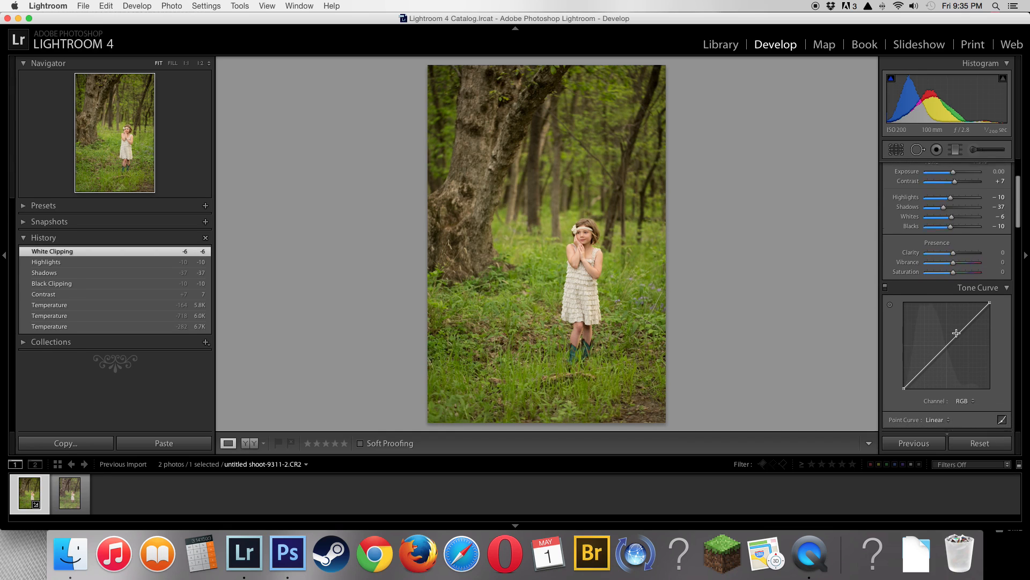
{"action": "left_click", "coordinate": [996, 241]}
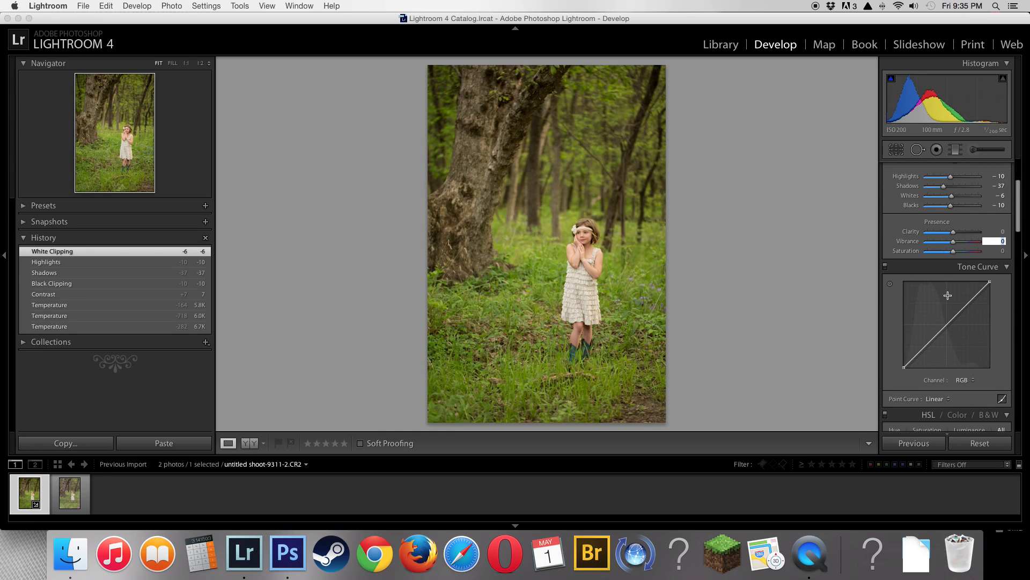
{"action": "left_click", "coordinate": [995, 252]}
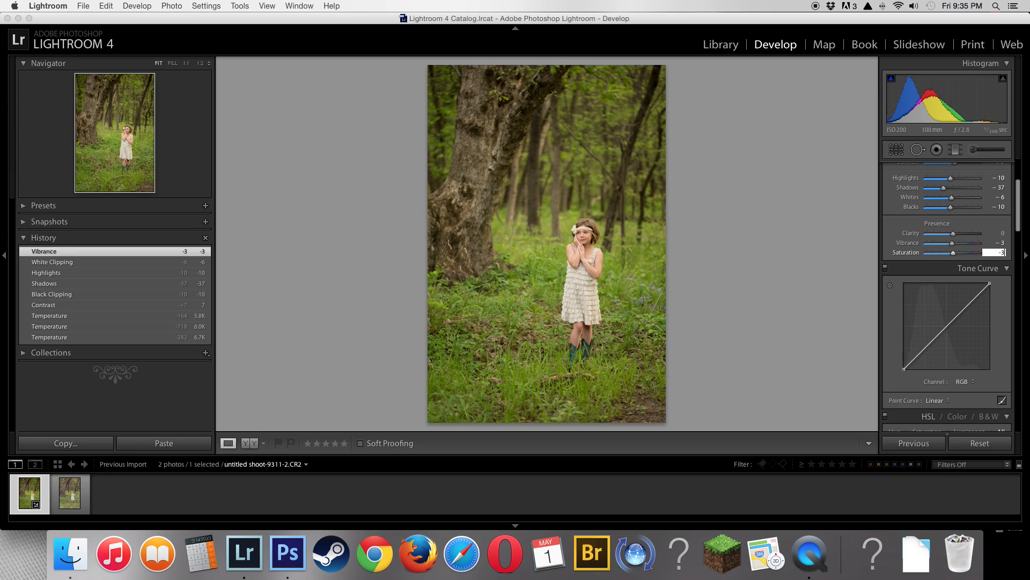
- Apply the Medium Contrast point curve to the RGB channel and fine-tune its lower shadow points
{"action": "scroll", "coordinate": [970, 287], "scroll_direction": "down", "scroll_amount": 5}
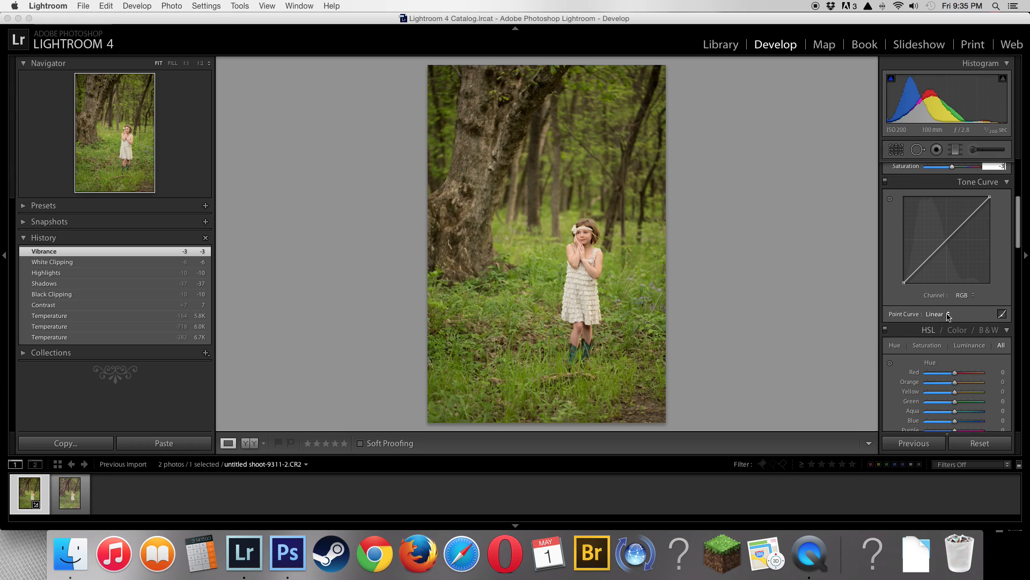
{"action": "left_click", "coordinate": [947, 315]}
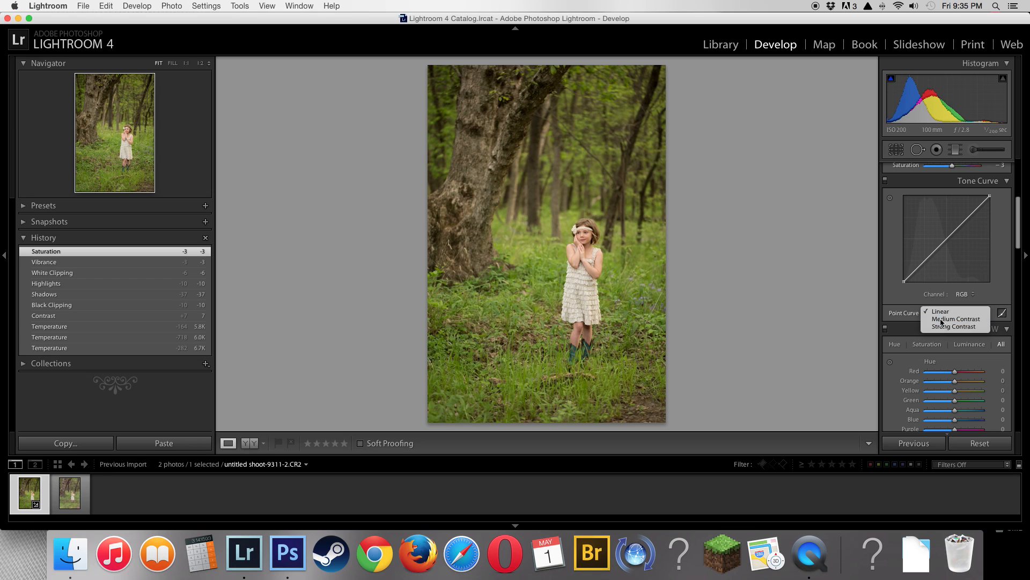
{"action": "left_click", "coordinate": [941, 320]}
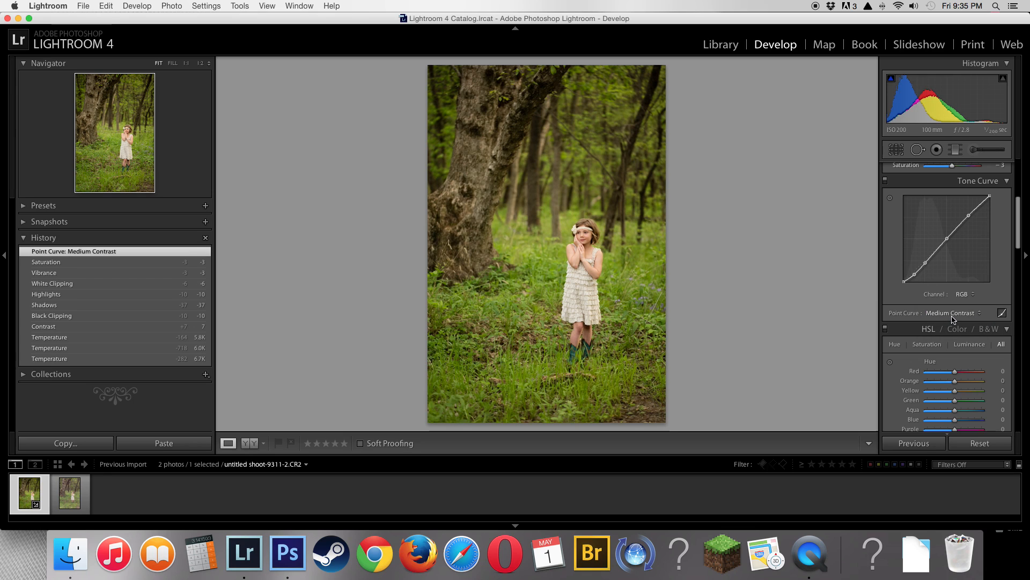
{"action": "scroll", "coordinate": [952, 319], "scroll_direction": "up", "scroll_amount": 5}
{"action": "scroll", "coordinate": [953, 319], "scroll_direction": "down", "scroll_amount": 3}
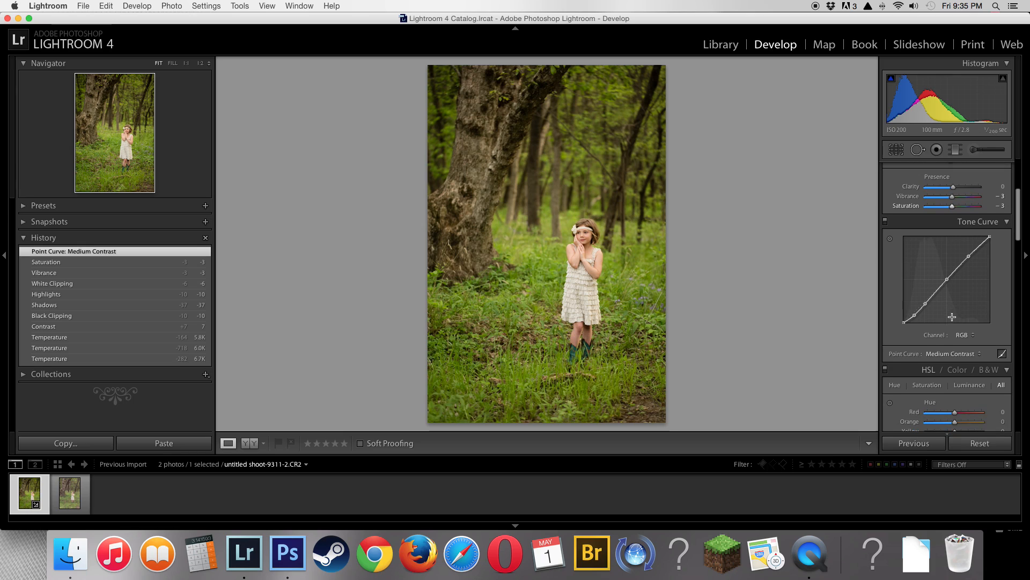
{"action": "left_click_drag", "start_coordinate": [914, 316], "coordinate": [926, 305]}
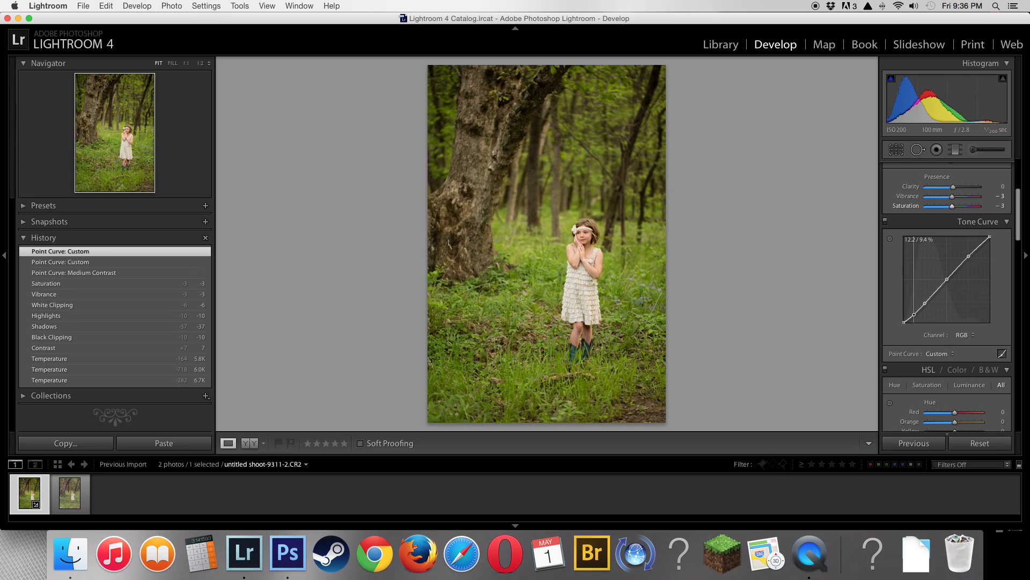
{"action": "left_click", "coordinate": [916, 315]}
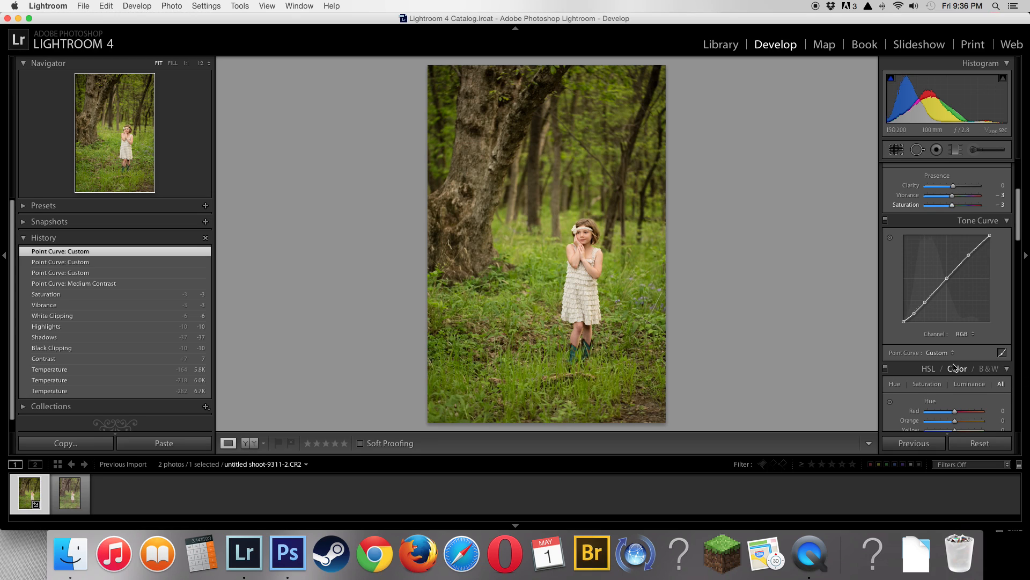
- Lower the HSL saturation of yellow to -12 and green to -15, and compare the photo with its unedited version
{"action": "scroll", "coordinate": [954, 368], "scroll_direction": "down", "scroll_amount": 5}
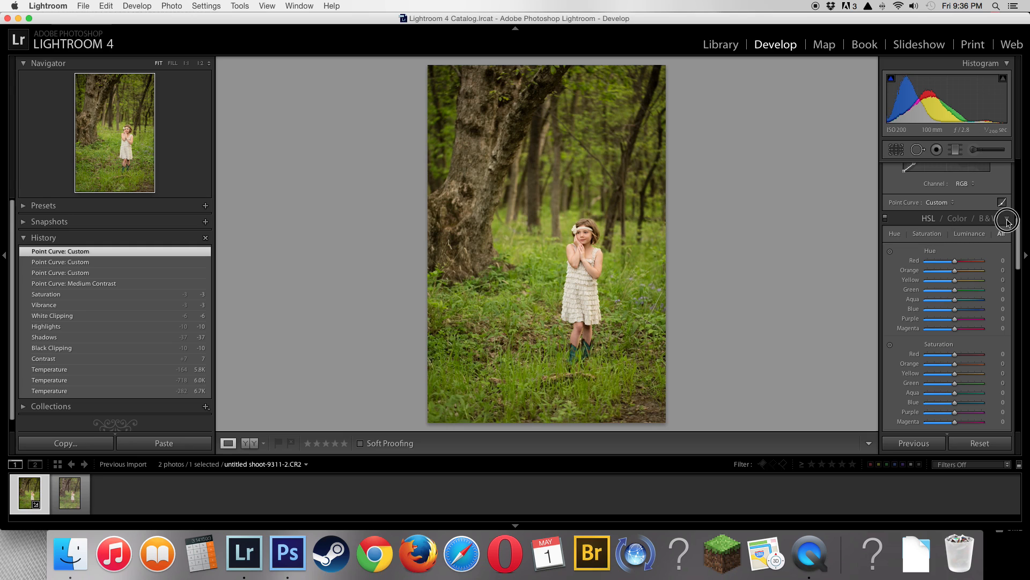
{"action": "left_click", "coordinate": [1007, 220]}
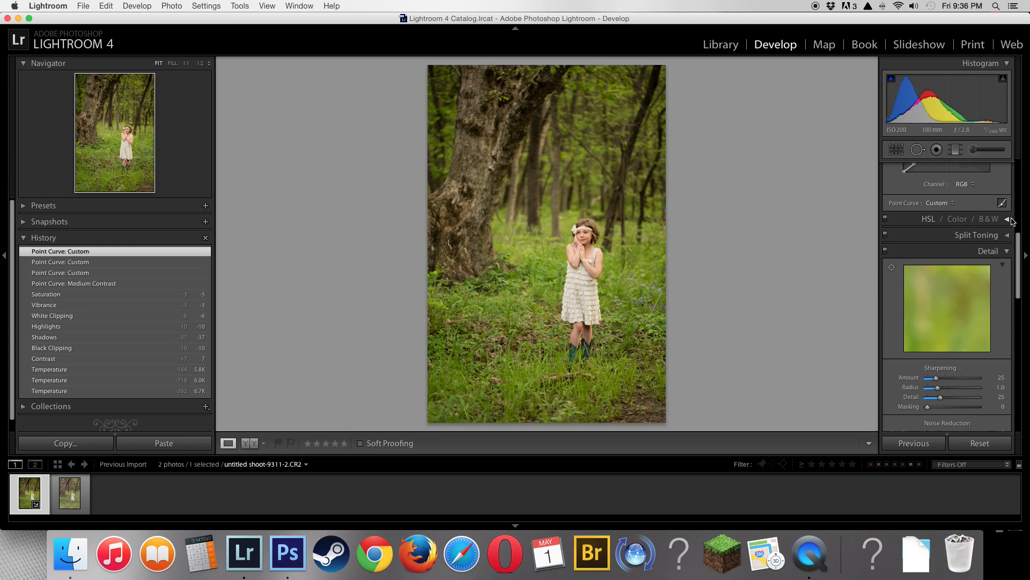
{"action": "left_click", "coordinate": [1011, 221]}
{"action": "left_click", "coordinate": [928, 182]}
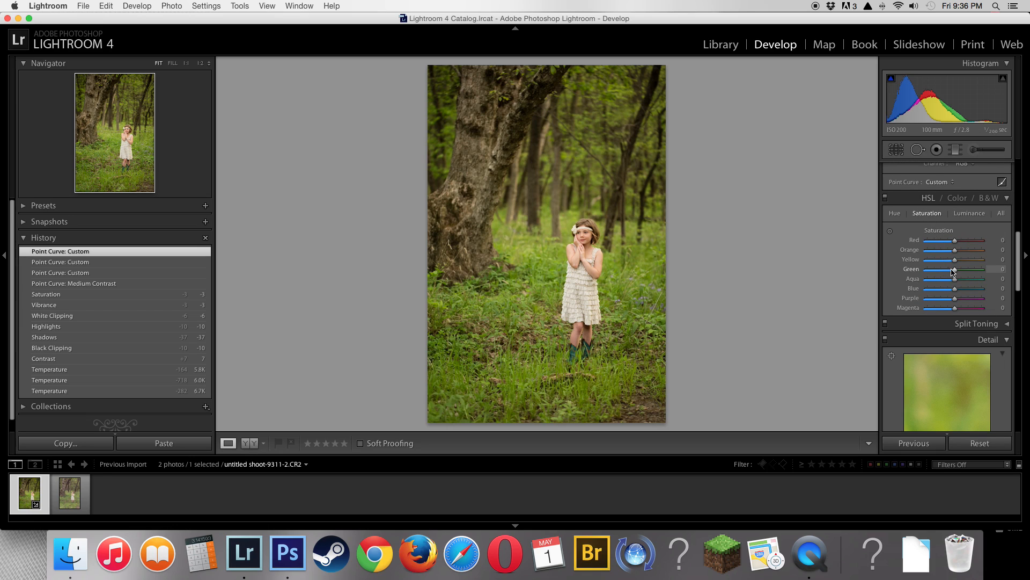
{"action": "mouse_move", "coordinate": [954, 263]}
{"action": "left_mouse_down"}
{"action": "mouse_move", "coordinate": [938, 263]}
{"action": "mouse_move", "coordinate": [951, 263]}
{"action": "mouse_move", "coordinate": [945, 273]}
{"action": "mouse_move", "coordinate": [951, 263]}
{"action": "left_mouse_up"}
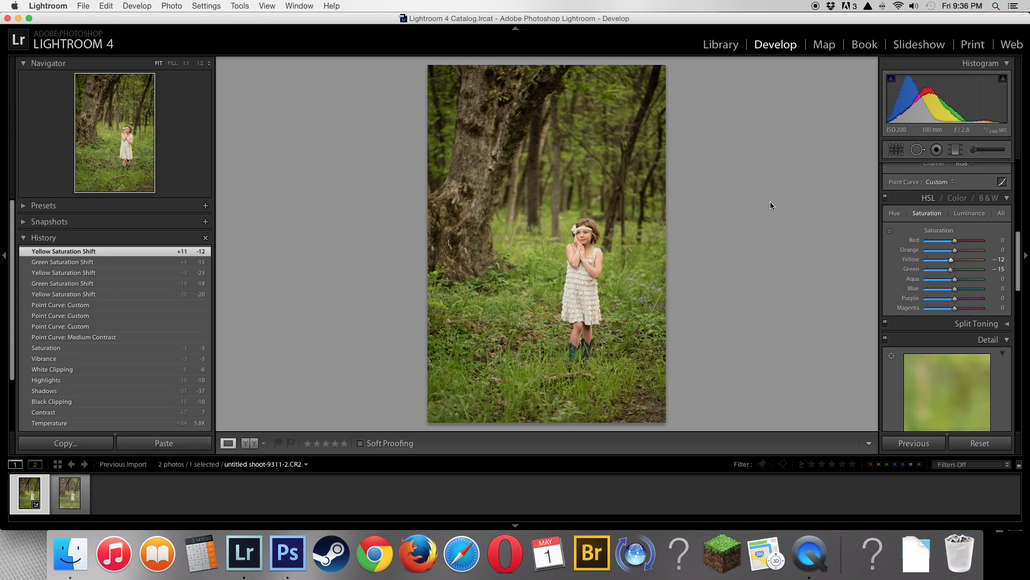
{"action": "key", "text": "backslash"}
{"action": "key", "text": "backslash"}
{"action": "key", "text": "backslash"}
{"action": "key", "text": "backslash"}
- Enable the lens profile corrections, comparing the photo with and without them
{"action": "scroll", "coordinate": [990, 310], "scroll_direction": "down", "scroll_amount": 2}
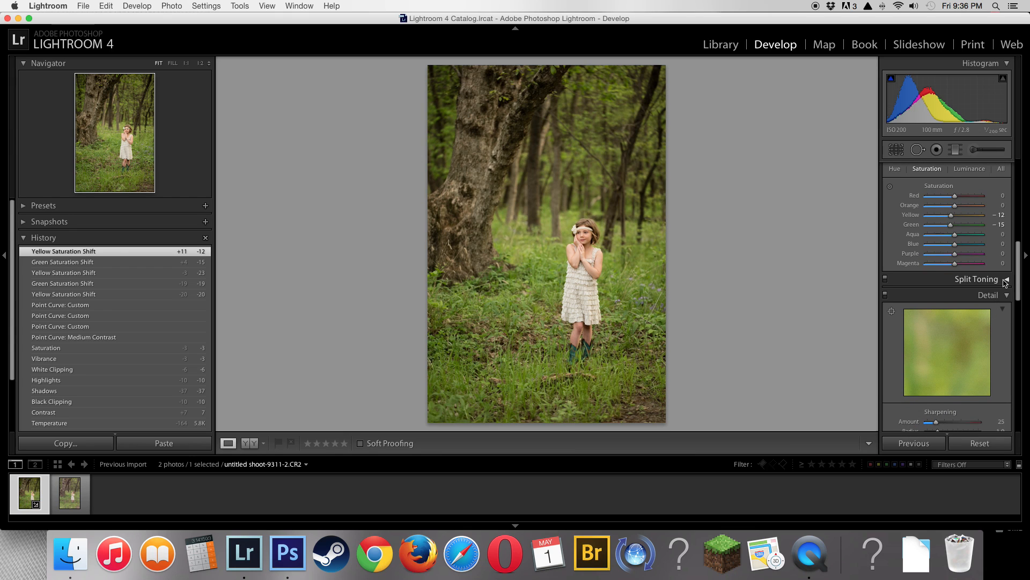
{"action": "scroll", "coordinate": [1005, 283], "scroll_direction": "down", "scroll_amount": 6}
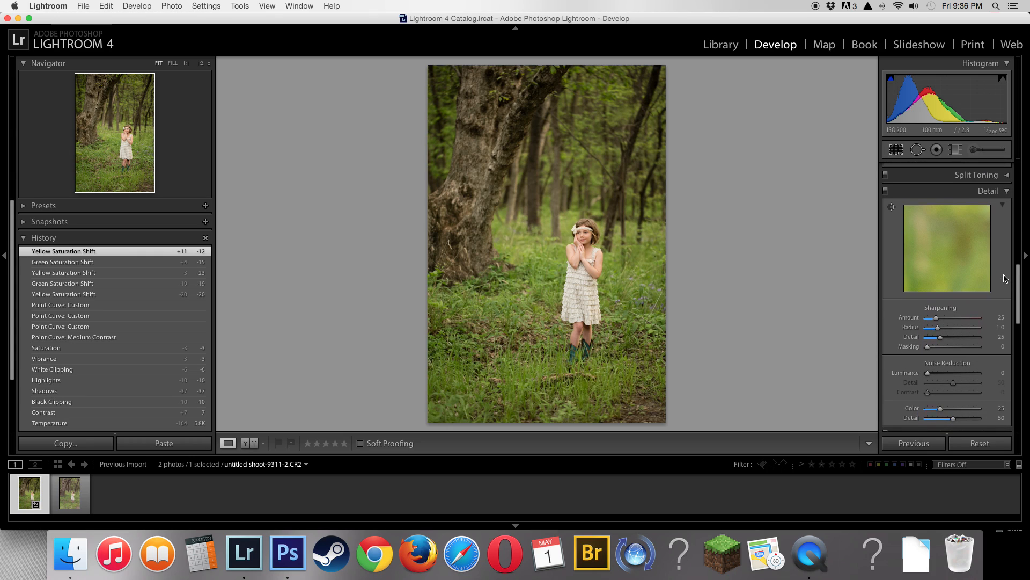
{"action": "scroll", "coordinate": [1005, 278], "scroll_direction": "down", "scroll_amount": 4}
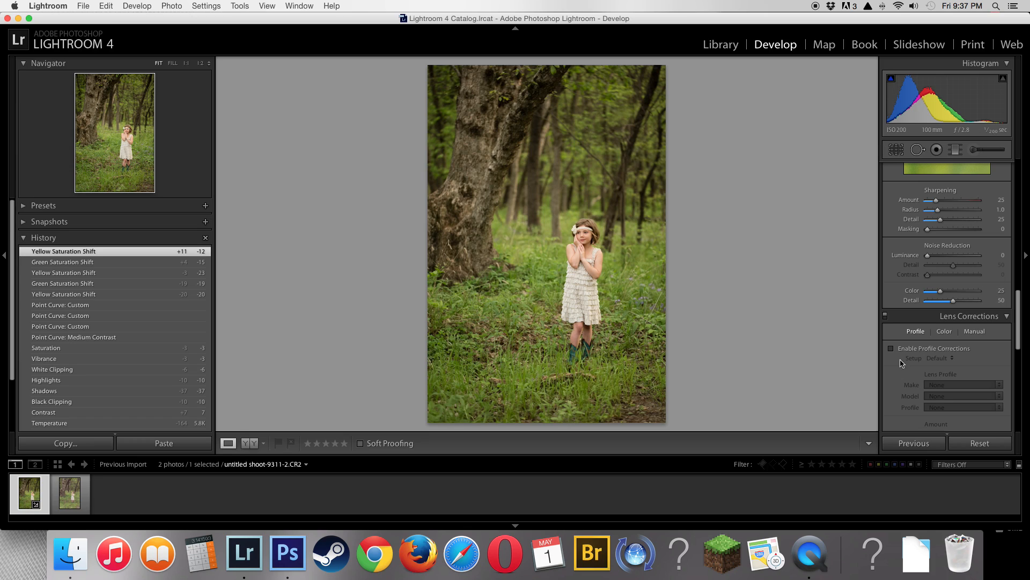
{"action": "scroll", "coordinate": [959, 355], "scroll_direction": "down", "scroll_amount": 5}
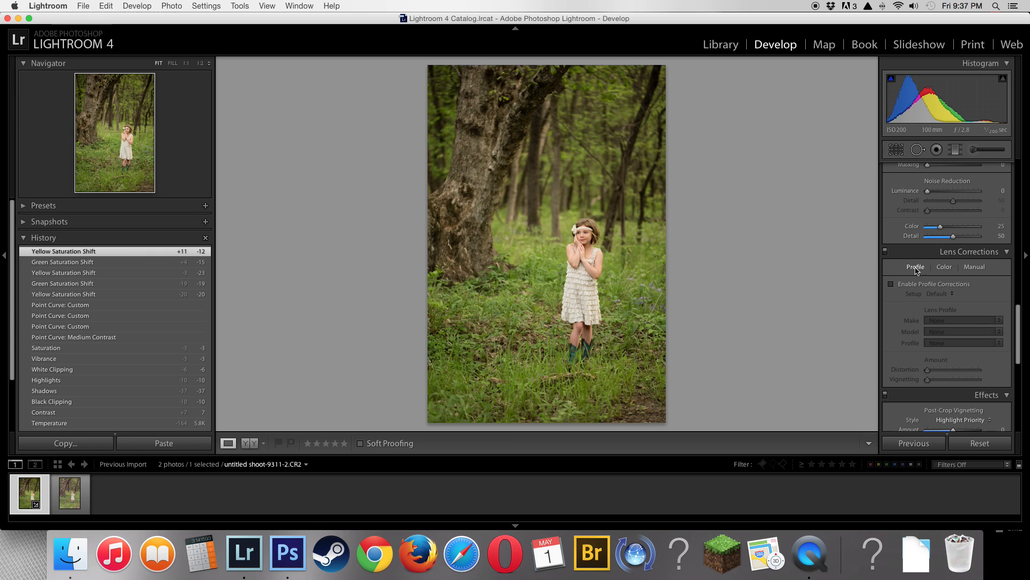
{"action": "left_click", "coordinate": [891, 285]}
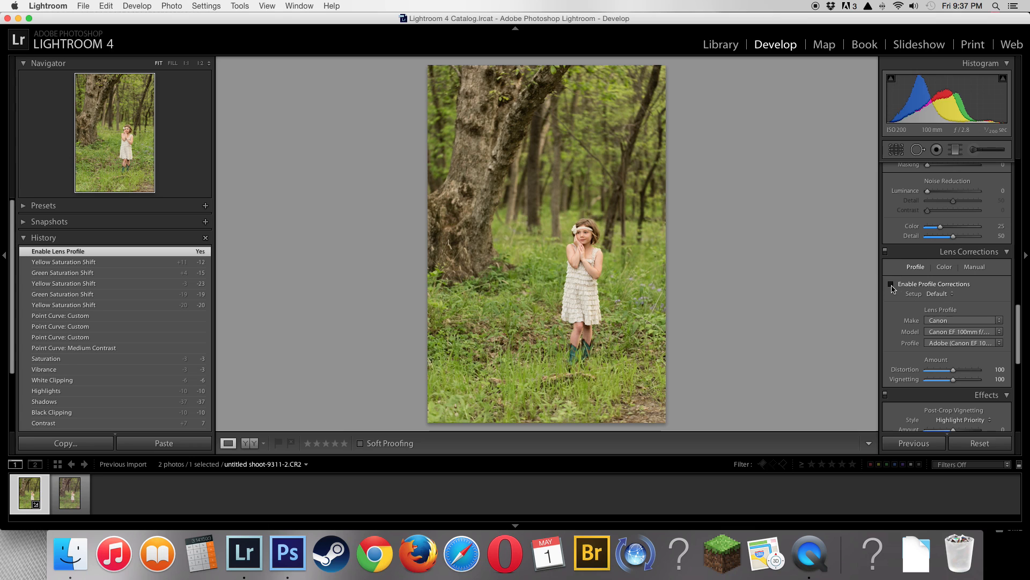
{"action": "left_click", "coordinate": [891, 284]}
{"action": "left_click", "coordinate": [892, 284]}
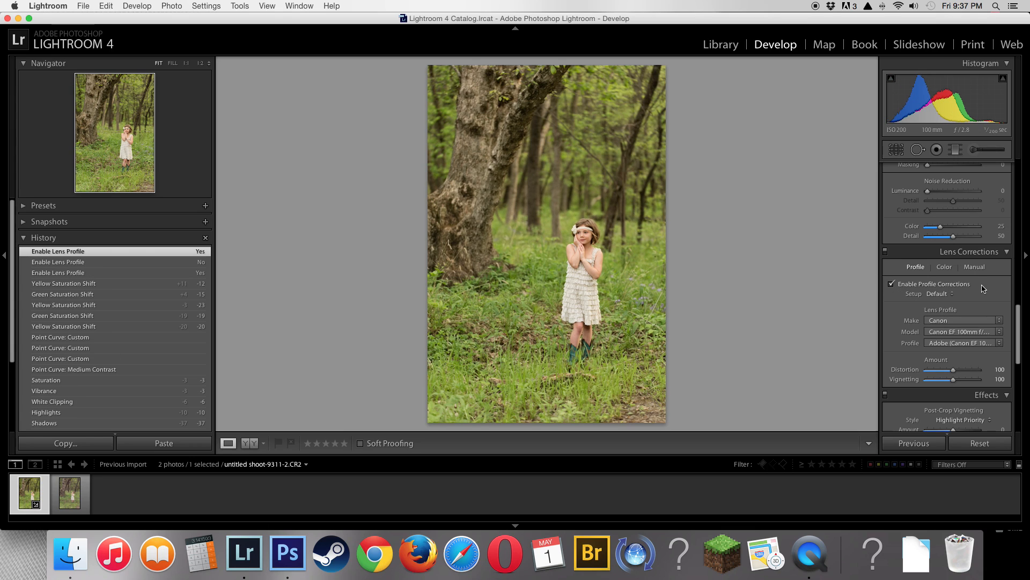
{"action": "left_click", "coordinate": [893, 285]}
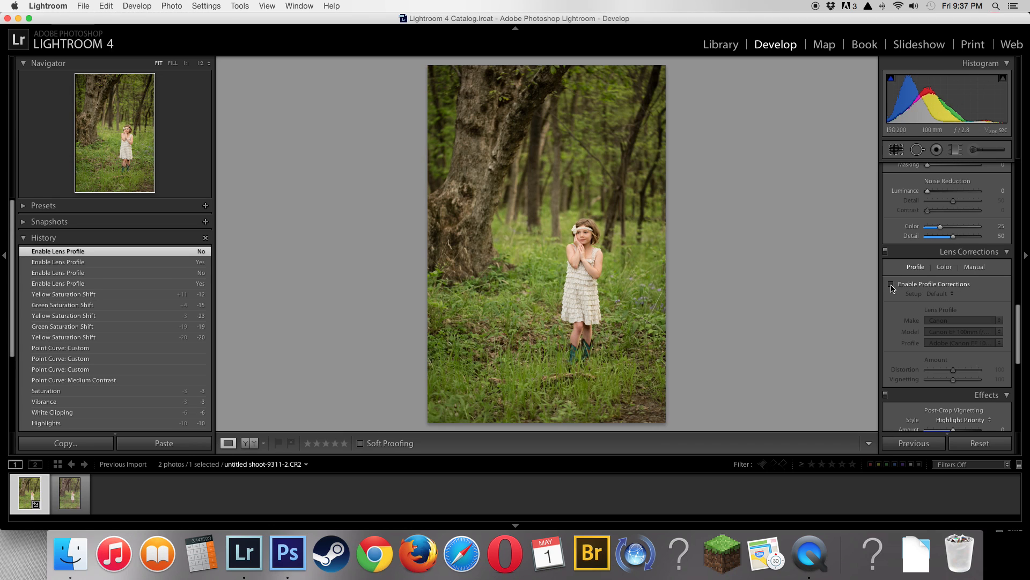
{"action": "left_click", "coordinate": [893, 286]}
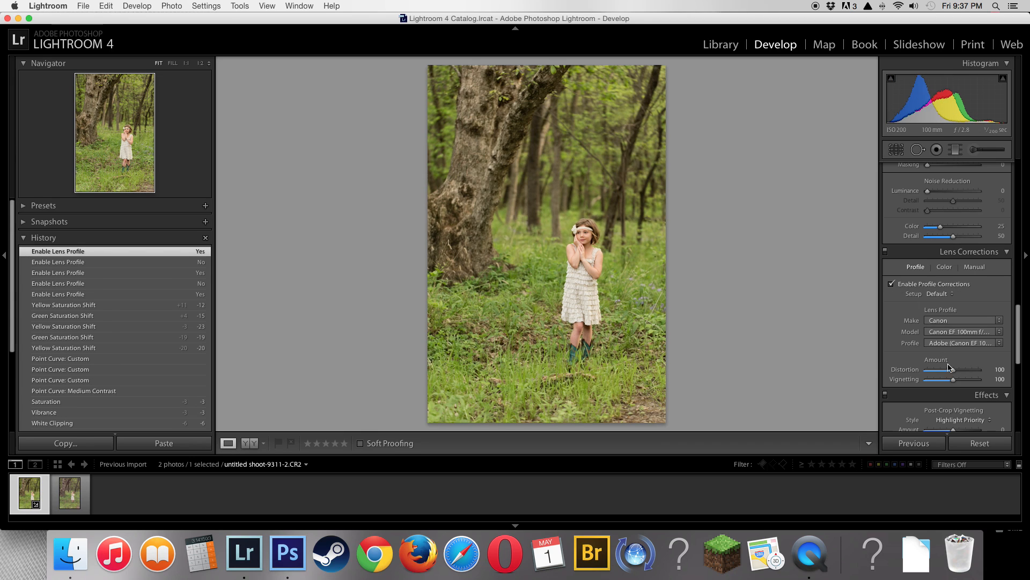
- Try a different vignetting amount for the lens profile correction and set it back to 100
{"action": "mouse_move", "coordinate": [953, 380]}
{"action": "left_mouse_down"}
{"action": "mouse_move", "coordinate": [973, 383]}
{"action": "mouse_move", "coordinate": [935, 381]}
{"action": "mouse_move", "coordinate": [954, 381]}
{"action": "left_mouse_up"}
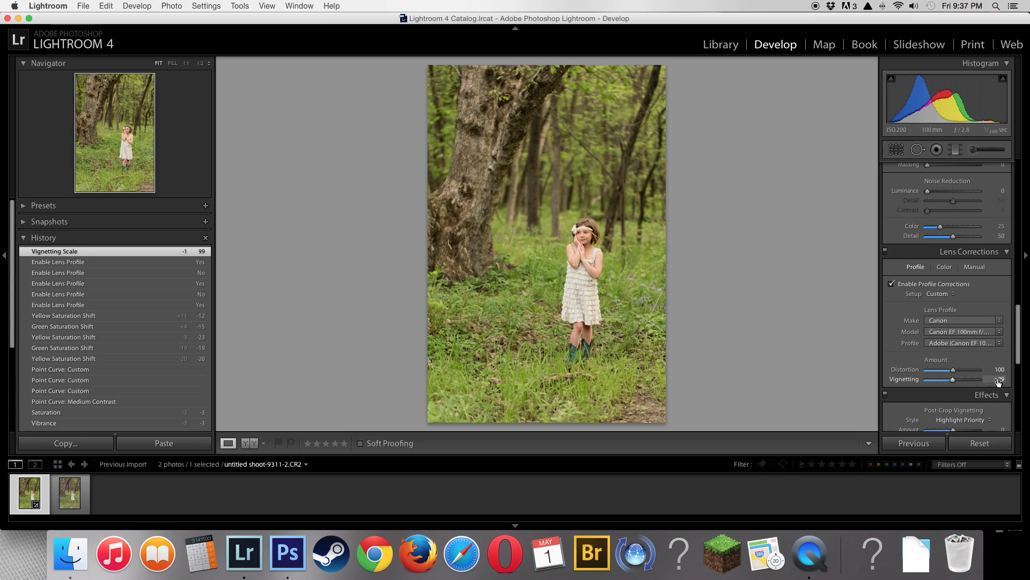
{"action": "left_click", "coordinate": [1000, 379]}
{"action": "type", "text": "100"}
{"action": "key", "text": "Return"}
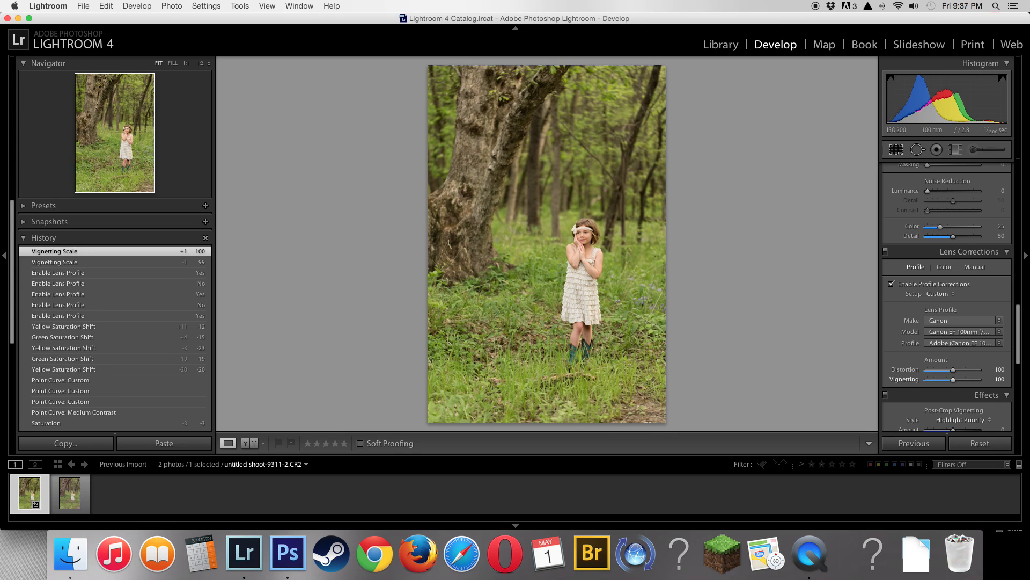
- Darken the photo's exposure to -0.10 and set the highlights to 0
{"action": "scroll", "coordinate": [993, 378], "scroll_direction": "down", "scroll_amount": 4}
{"action": "scroll", "coordinate": [993, 378], "scroll_direction": "down", "scroll_amount": 6}
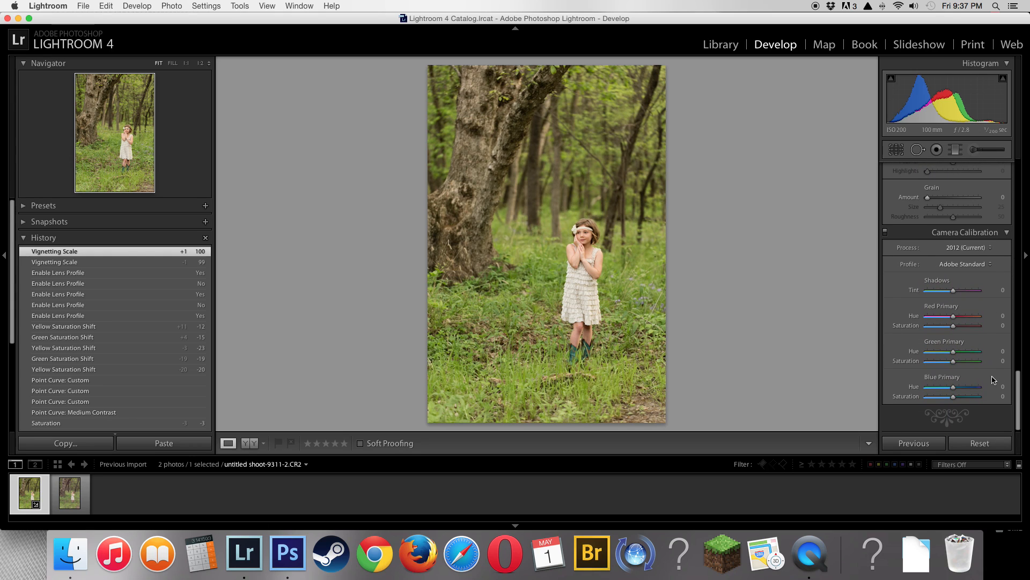
{"action": "scroll", "coordinate": [992, 380], "scroll_direction": "up", "scroll_amount": 10}
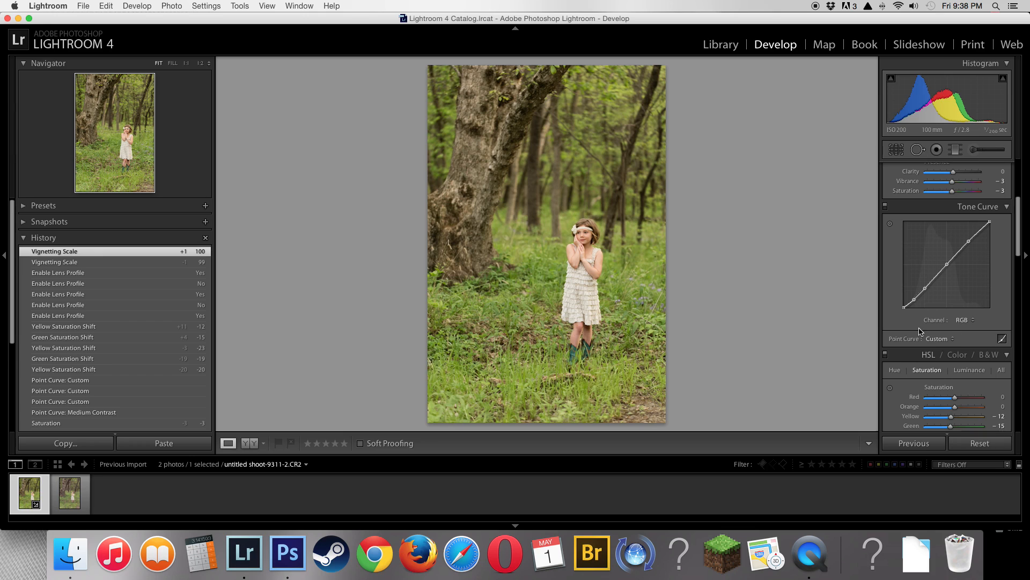
{"action": "scroll", "coordinate": [963, 347], "scroll_direction": "down", "scroll_amount": 1}
{"action": "scroll", "coordinate": [963, 347], "scroll_direction": "up", "scroll_amount": 6}
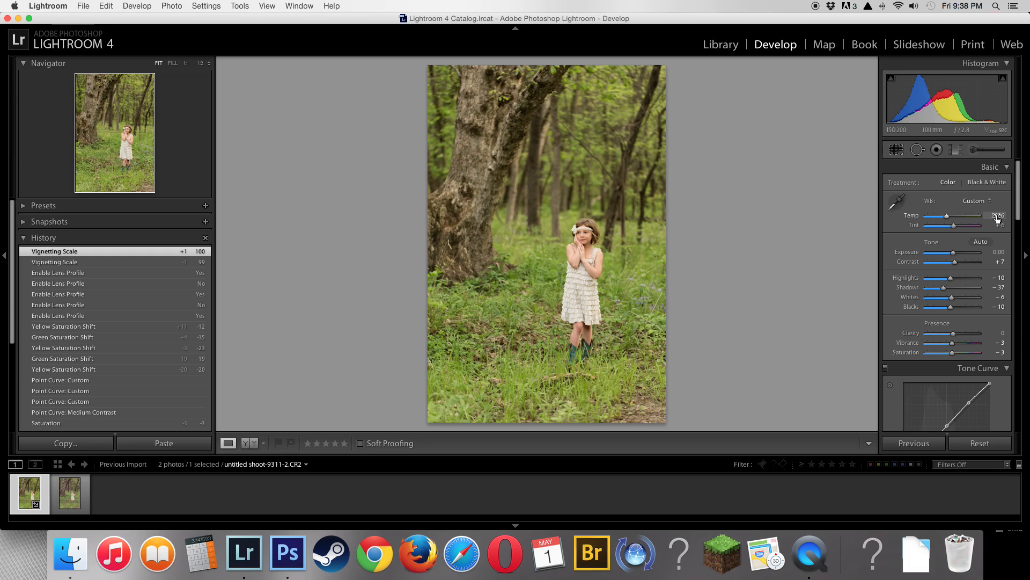
{"action": "left_click", "coordinate": [997, 252]}
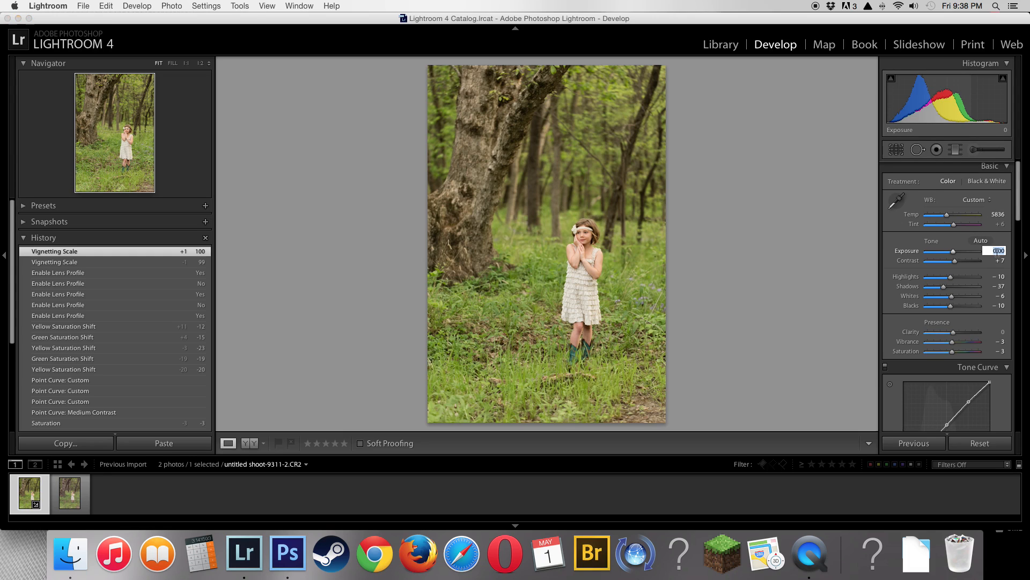
{"action": "type", "text": ".0"}
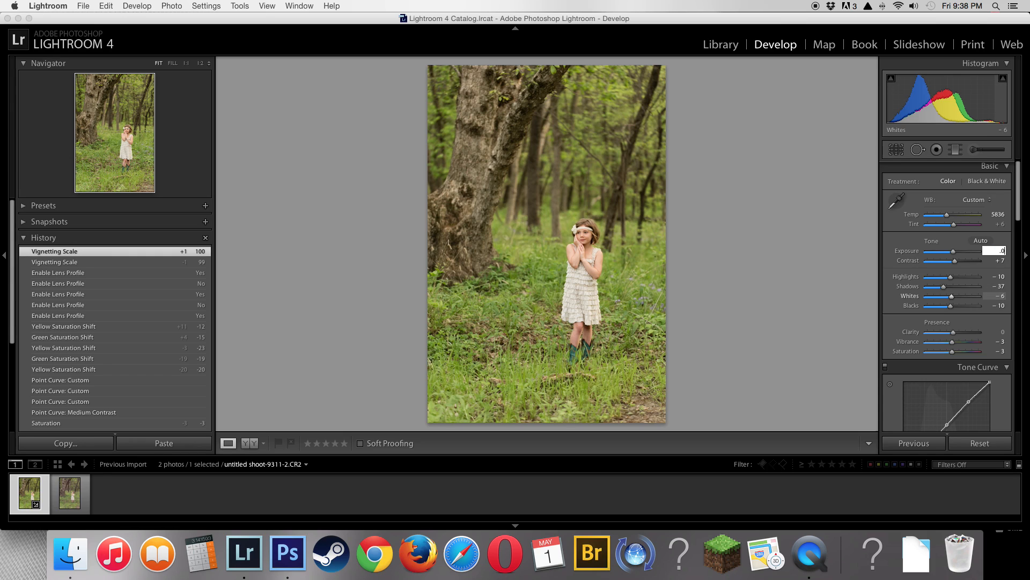
{"action": "scroll", "coordinate": [994, 284], "scroll_direction": "up", "scroll_amount": 1}
{"action": "left_click", "coordinate": [995, 252]}
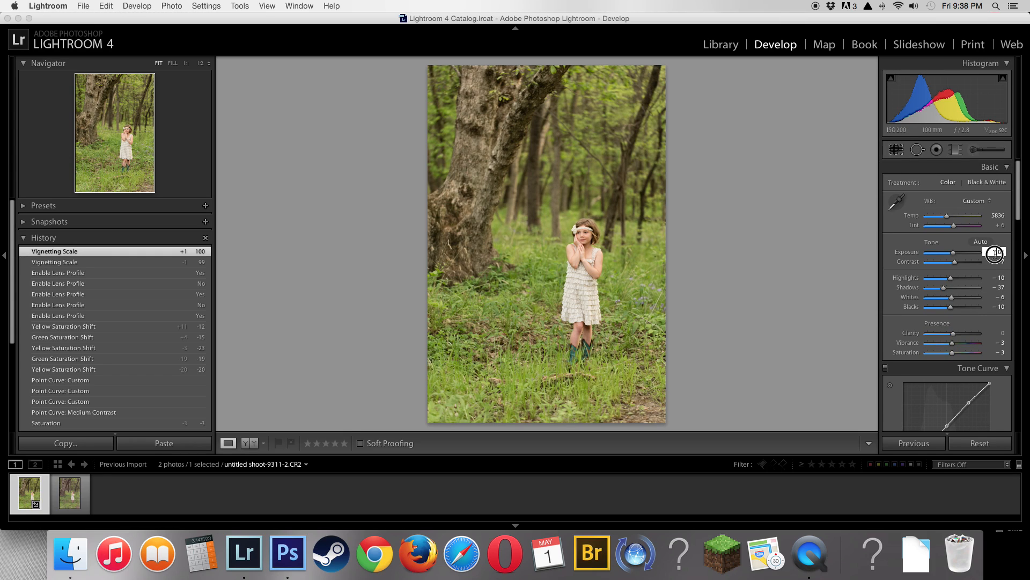
{"action": "type", "text": "-.05"}
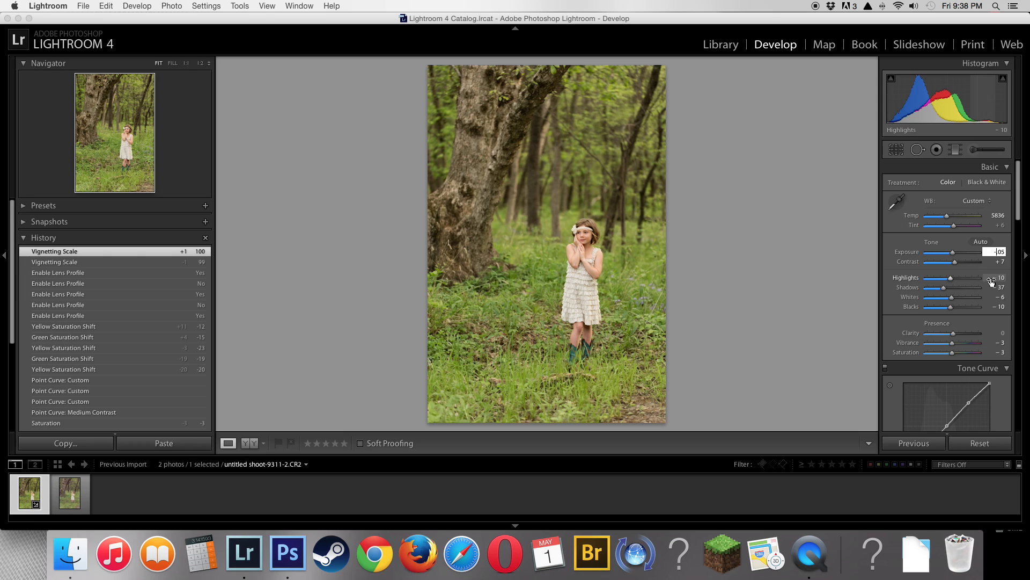
{"action": "left_click", "coordinate": [952, 255]}
{"action": "left_click_drag", "start_coordinate": [952, 256], "coordinate": [956, 283]}
- Check the girl's face up close and reset the exposure to 0.00, leaving the white balance unsampled
{"action": "left_click", "coordinate": [593, 250]}
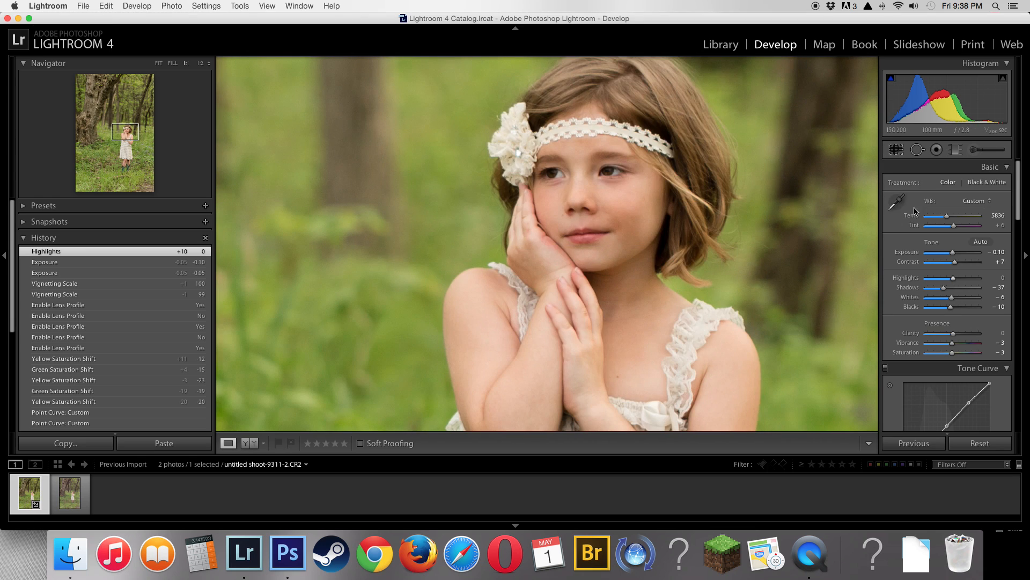
{"action": "left_click", "coordinate": [897, 202]}
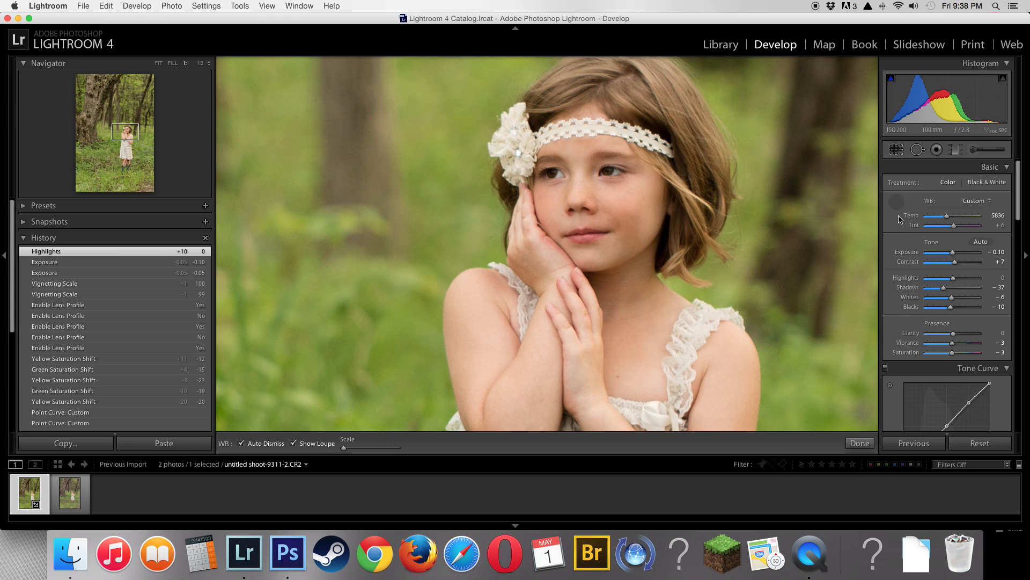
{"action": "left_click", "coordinate": [995, 252]}
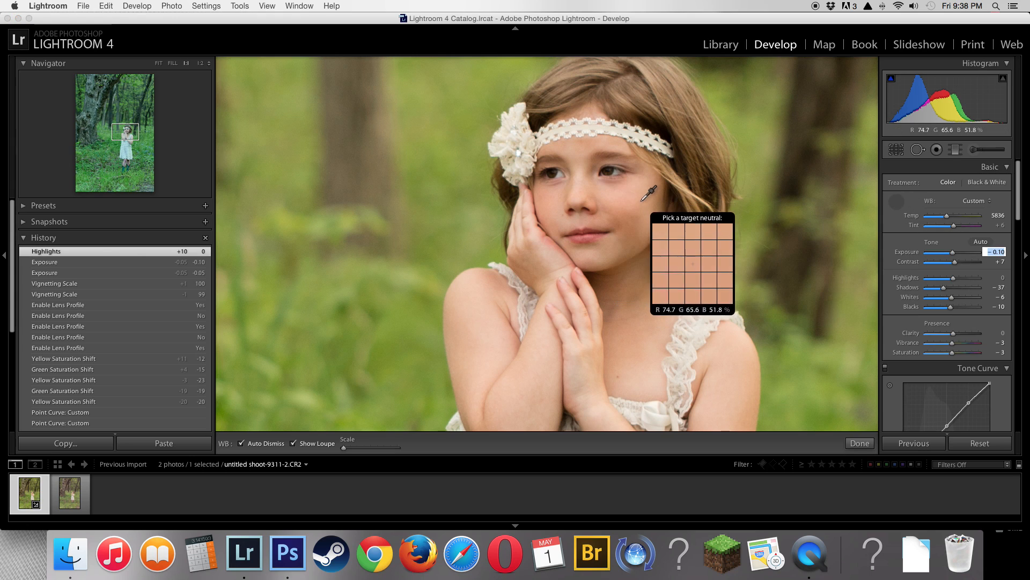
{"action": "type", "text": "0"}
{"action": "key", "text": "Return"}
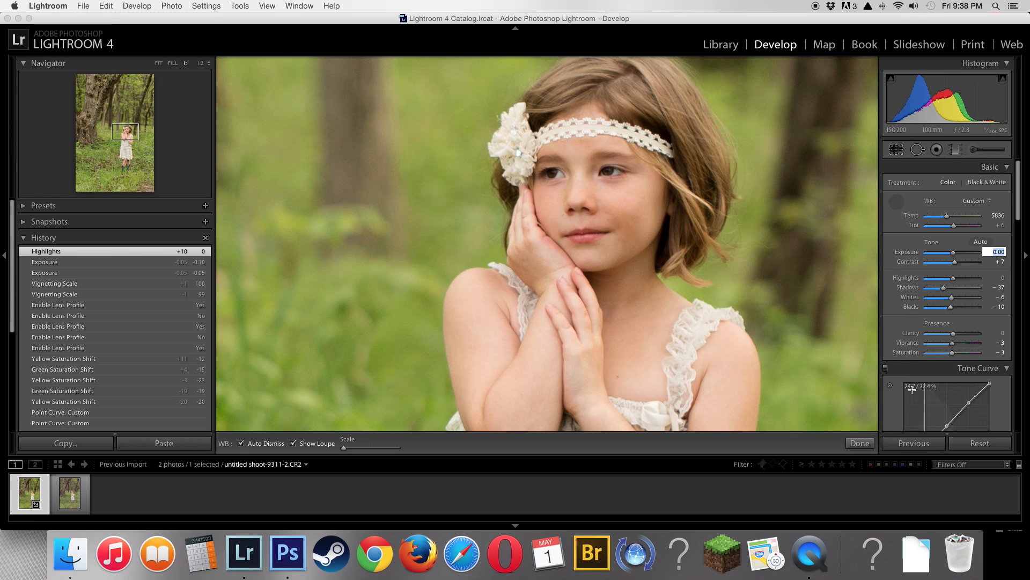
{"action": "left_click", "coordinate": [856, 445]}
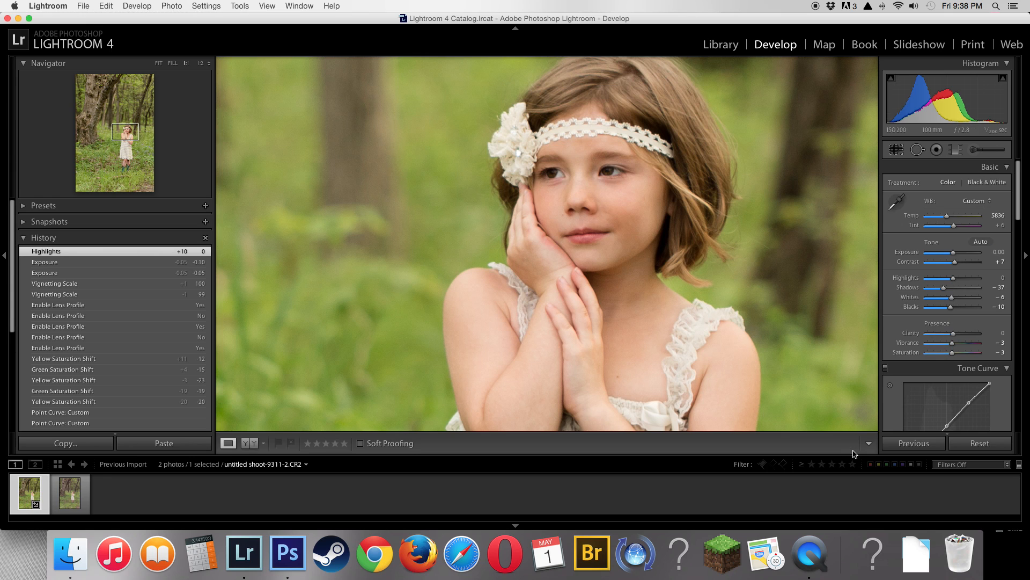
{"action": "left_click", "coordinate": [817, 327]}
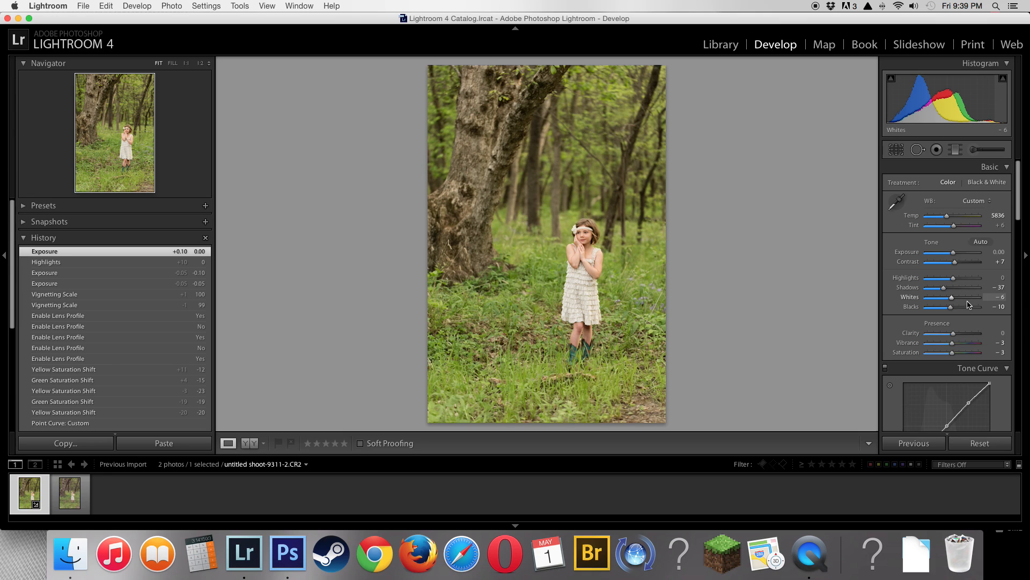
- Show the HSL hue, saturation and luminance adjustments all together
{"action": "scroll", "coordinate": [969, 304], "scroll_direction": "down", "scroll_amount": 3}
{"action": "scroll", "coordinate": [970, 305], "scroll_direction": "up", "scroll_amount": 3}
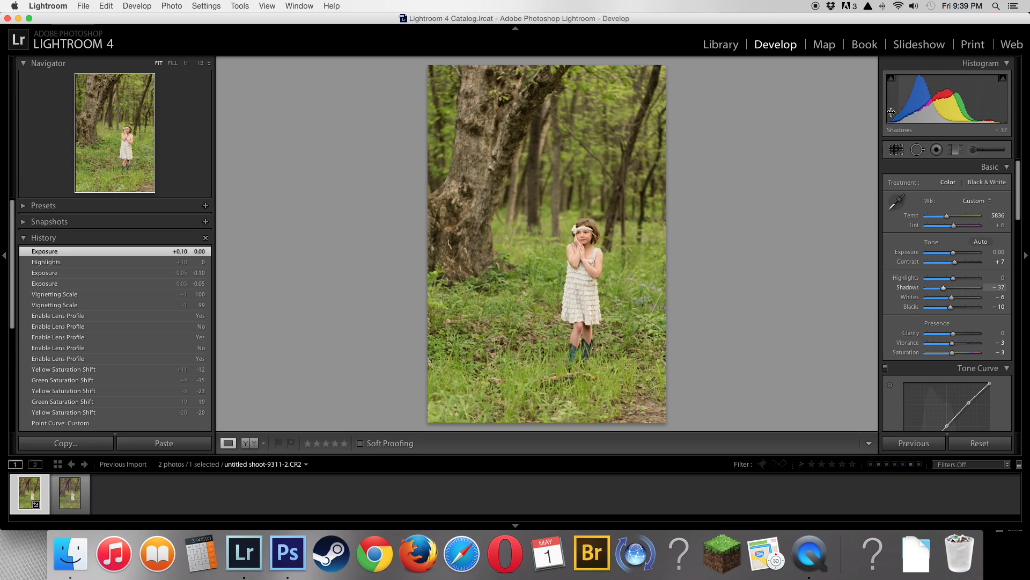
{"action": "scroll", "coordinate": [990, 306], "scroll_direction": "down", "scroll_amount": 3}
{"action": "scroll", "coordinate": [987, 322], "scroll_direction": "down", "scroll_amount": 6}
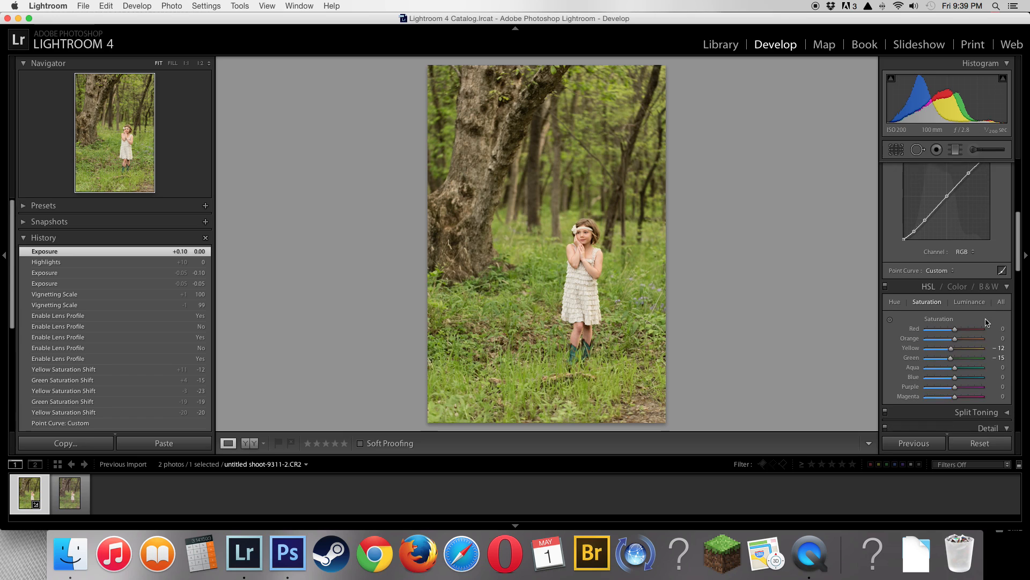
{"action": "scroll", "coordinate": [986, 322], "scroll_direction": "down", "scroll_amount": 5}
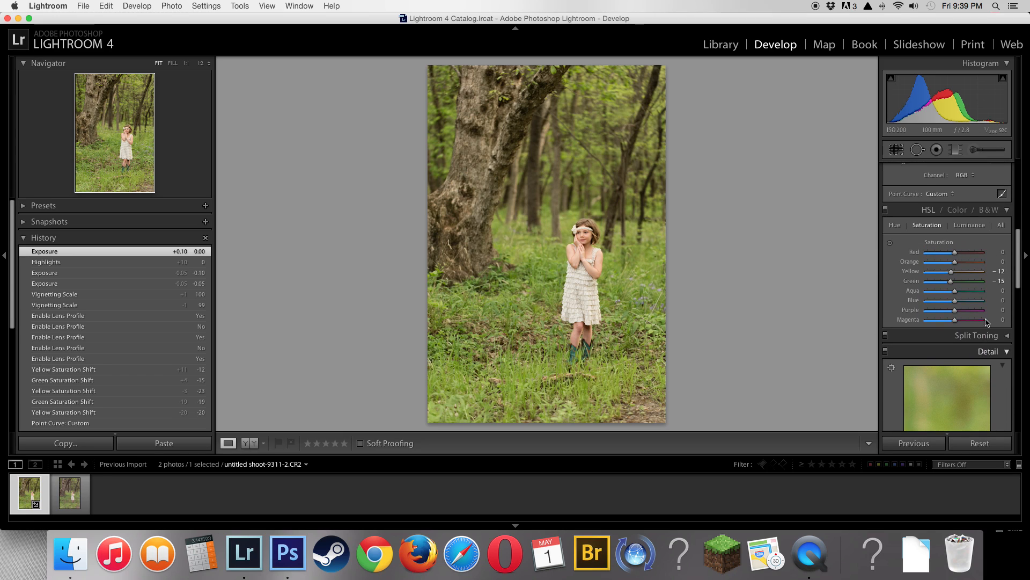
{"action": "scroll", "coordinate": [987, 322], "scroll_direction": "up", "scroll_amount": 1}
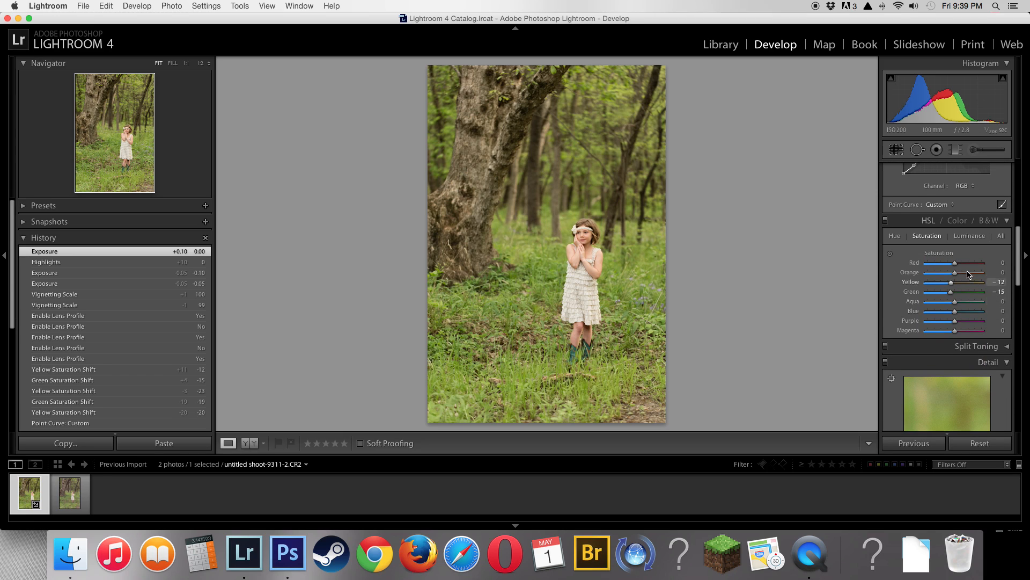
{"action": "left_click", "coordinate": [1001, 237]}
- View the girl at 1:2 and use targeted adjustment on her face to shift the hue of orange to +8 and yellow to +1
{"action": "left_click", "coordinate": [596, 238]}
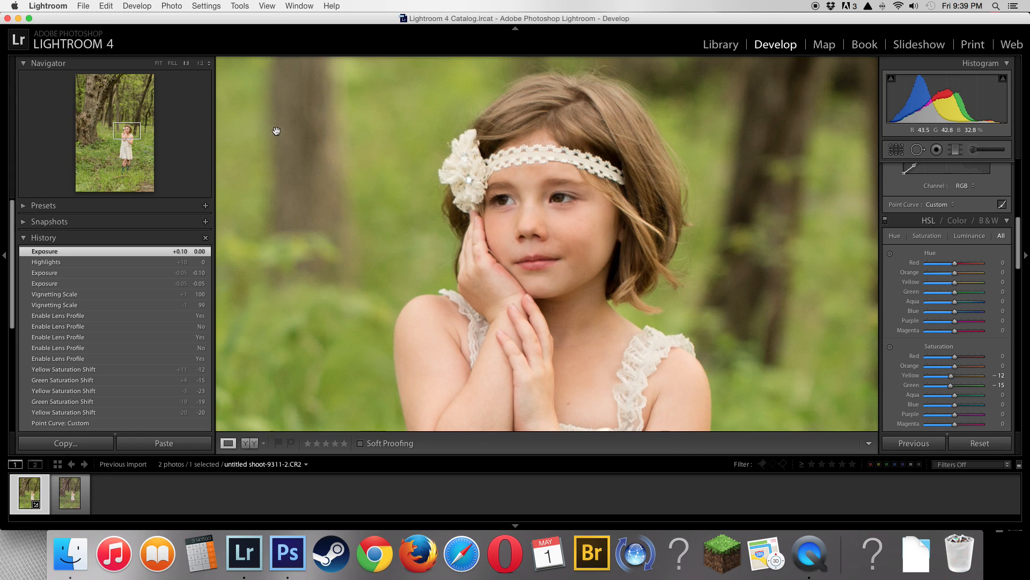
{"action": "left_click", "coordinate": [199, 64]}
{"action": "left_click_drag", "start_coordinate": [579, 254], "coordinate": [628, 210]}
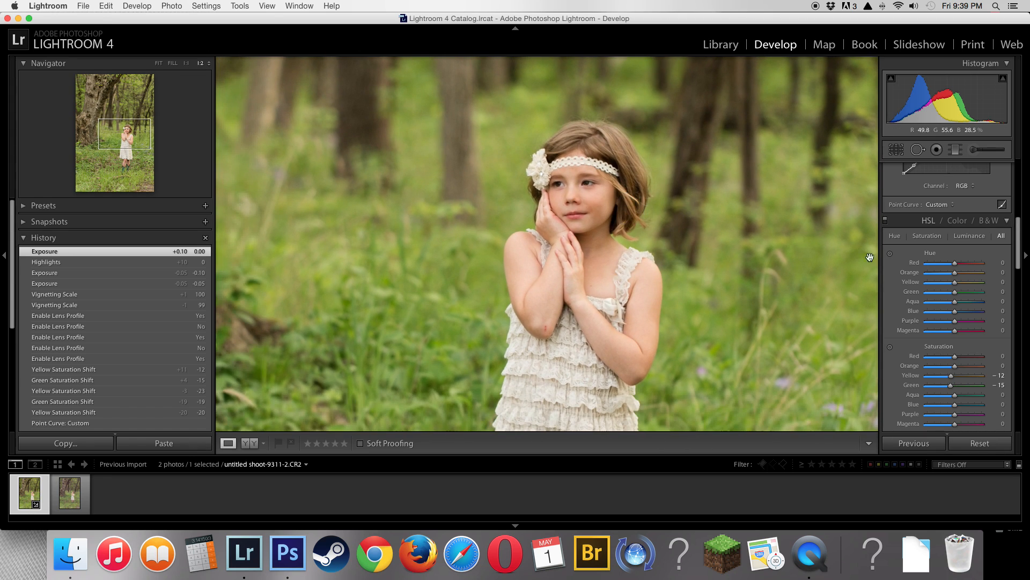
{"action": "left_click", "coordinate": [890, 255]}
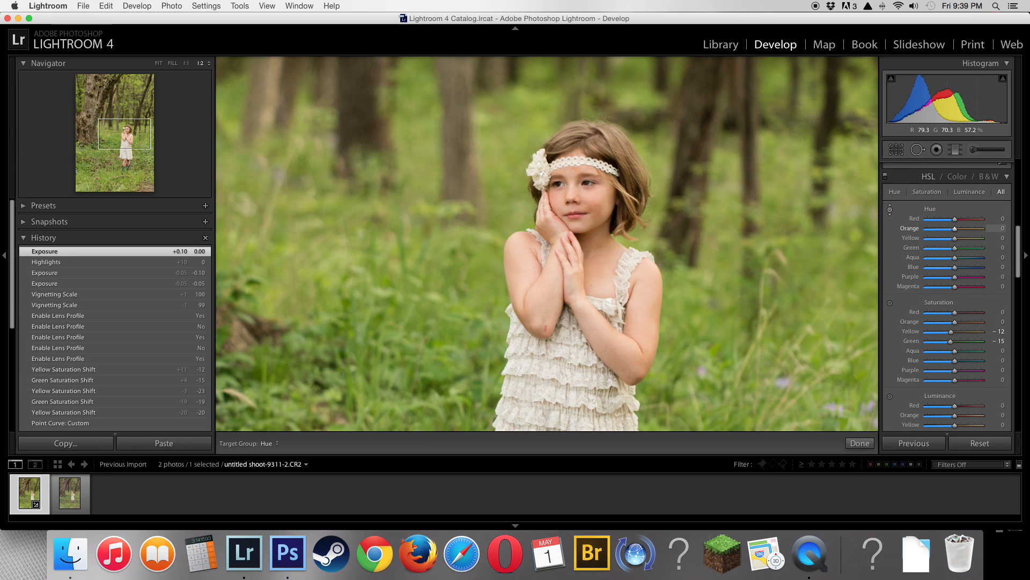
{"action": "left_click_drag", "start_coordinate": [601, 198], "coordinate": [600, 198]}
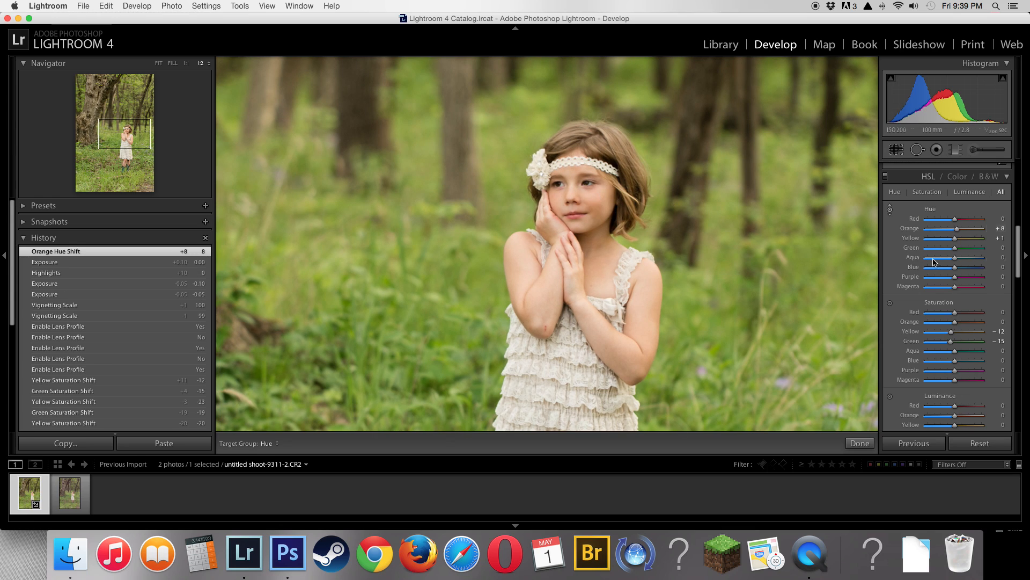
- Use targeted adjustments on the skin to set saturation to orange -12 and yellow -14, and luminance to orange +9 and yellow +1
{"action": "left_click", "coordinate": [891, 303]}
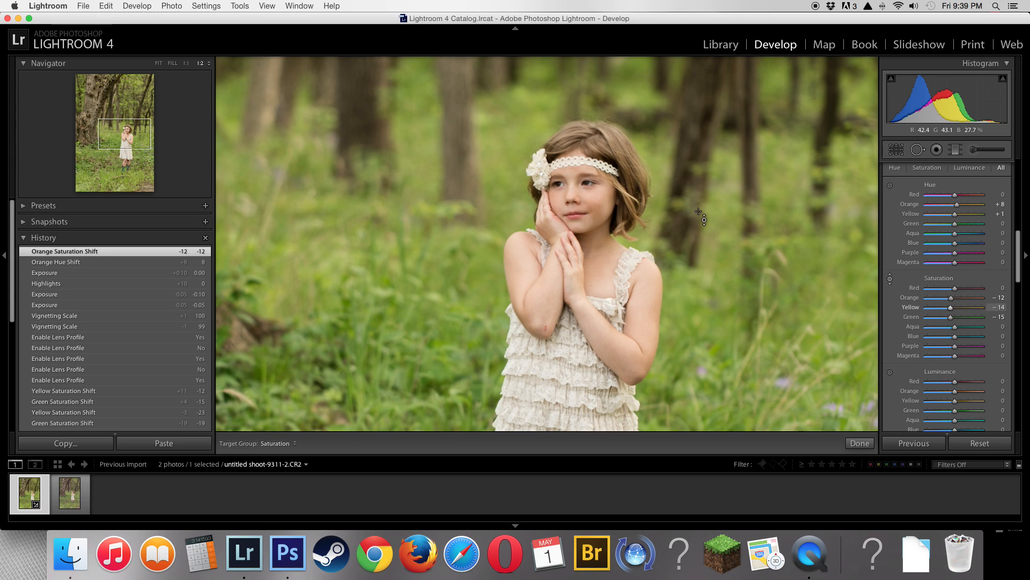
{"action": "scroll", "coordinate": [930, 352], "scroll_direction": "down", "scroll_amount": 2}
{"action": "scroll", "coordinate": [930, 352], "scroll_direction": "down", "scroll_amount": 3}
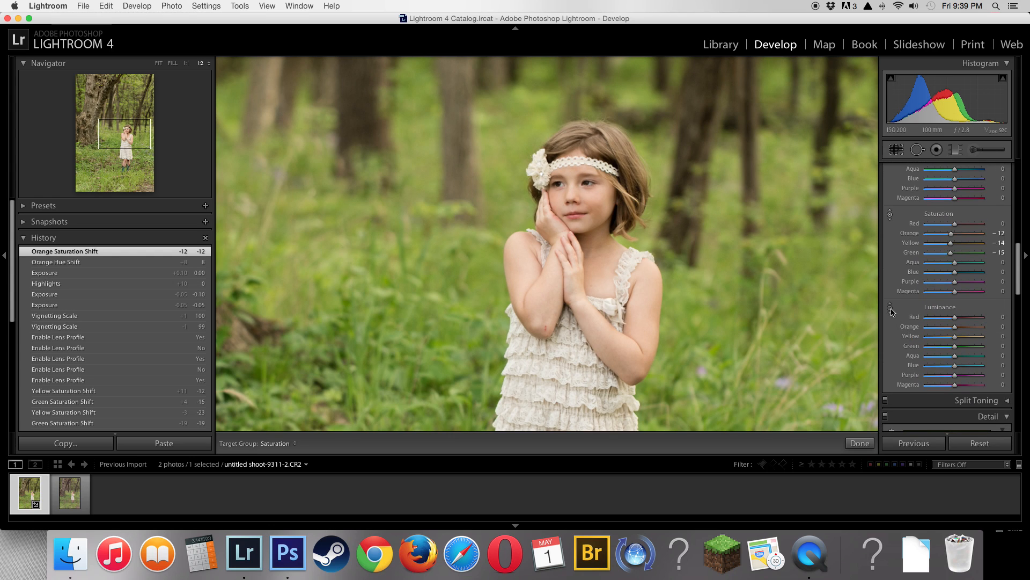
{"action": "left_click", "coordinate": [890, 309]}
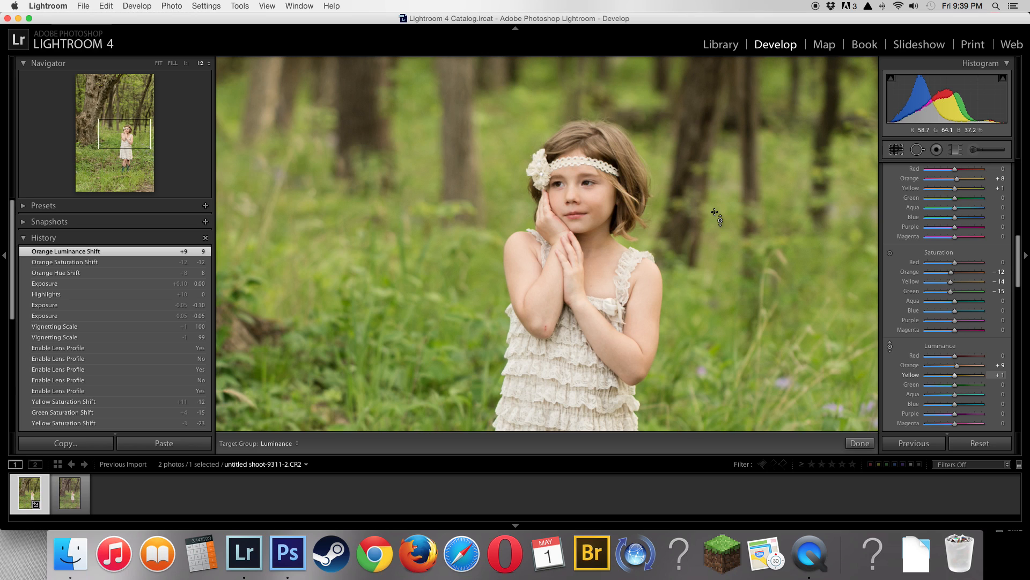
- Compare the photo's latest history state with the state before the orange hue, saturation and luminance shifts
{"action": "left_click", "coordinate": [54, 287]}
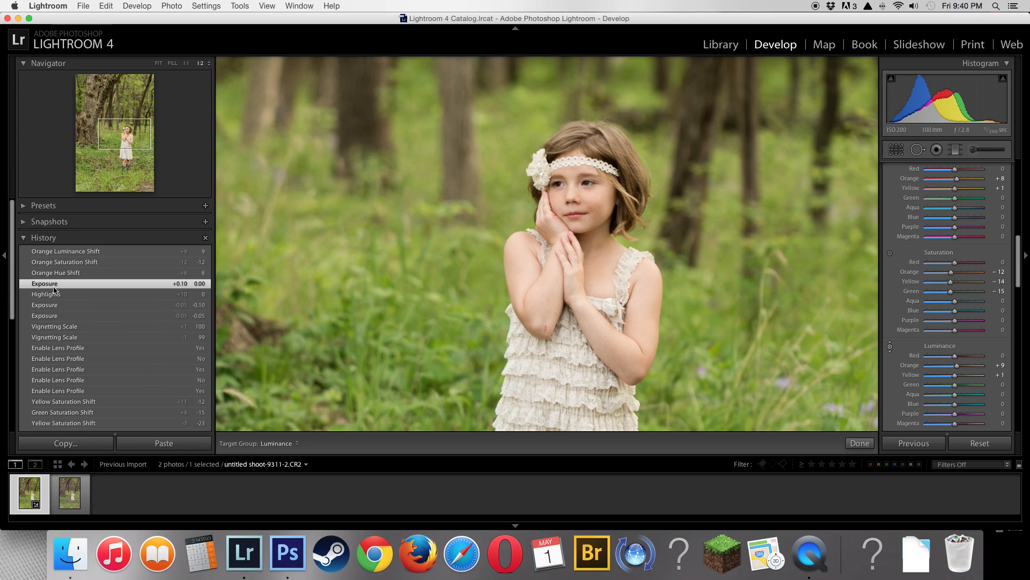
{"action": "left_click", "coordinate": [60, 253]}
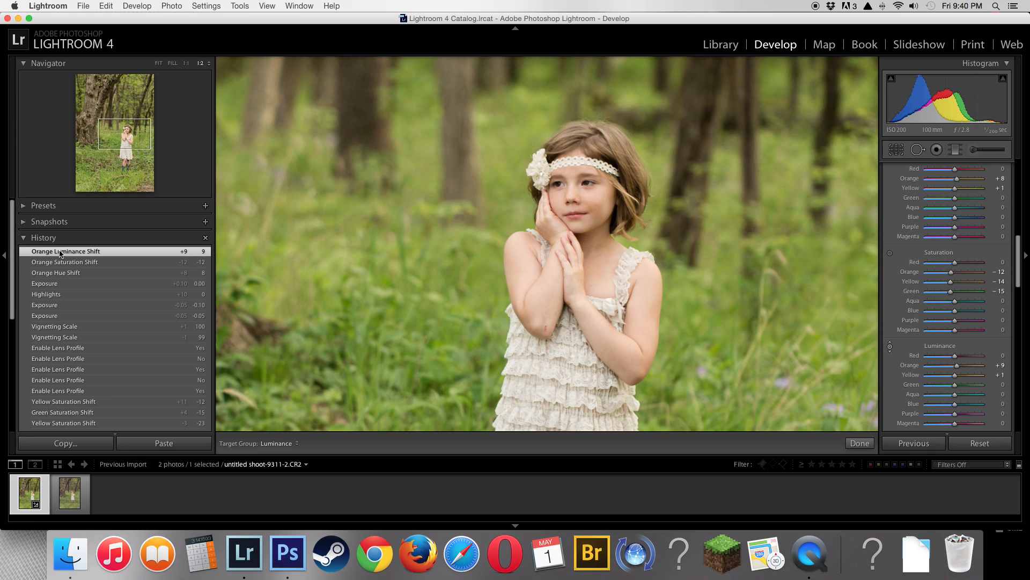
{"action": "left_click", "coordinate": [63, 286]}
{"action": "left_click", "coordinate": [70, 253]}
{"action": "left_click", "coordinate": [66, 283]}
{"action": "left_click", "coordinate": [69, 252]}
- Lower the orange luminance to +6 with targeted adjustment on the face, and compare the result with the history state before the orange shifts
{"action": "left_click", "coordinate": [891, 348]}
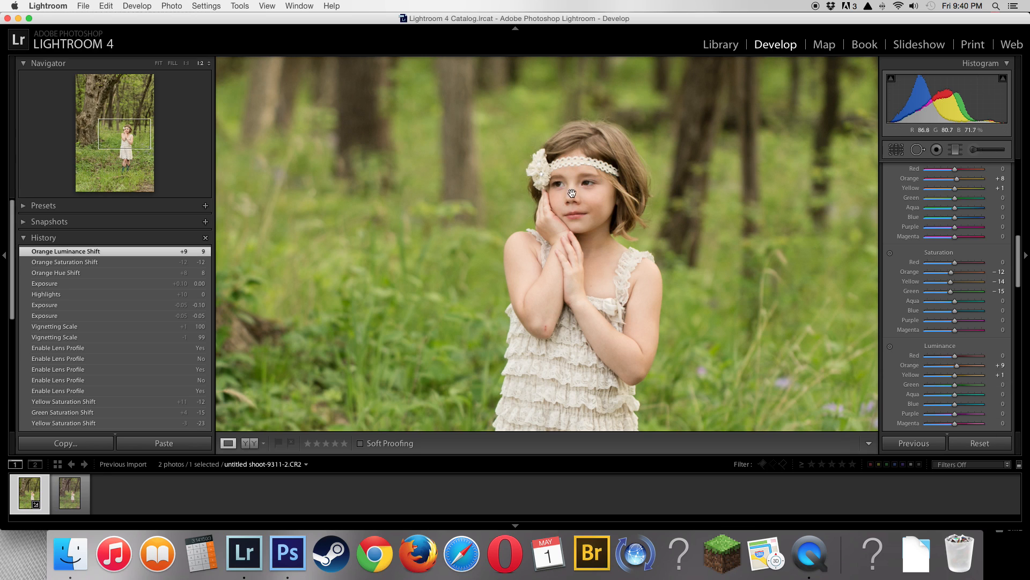
{"action": "left_click", "coordinate": [891, 347]}
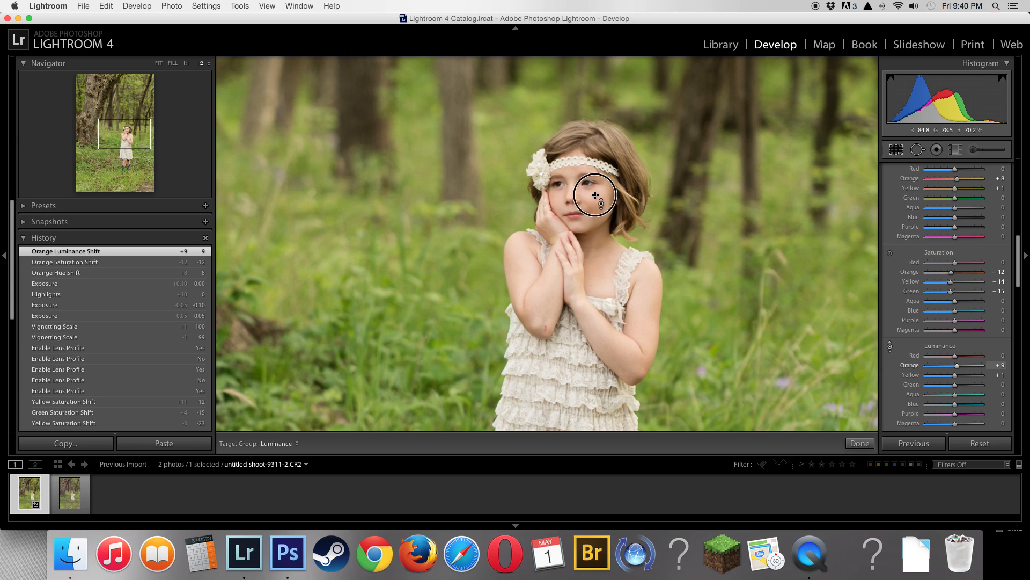
{"action": "left_click_drag", "start_coordinate": [595, 195], "coordinate": [597, 194]}
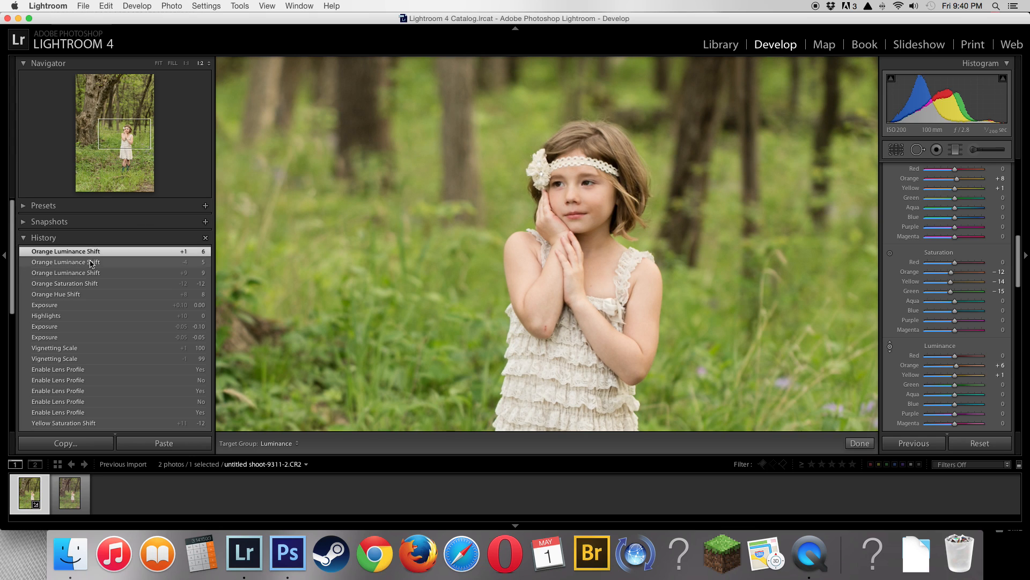
{"action": "left_click", "coordinate": [78, 304]}
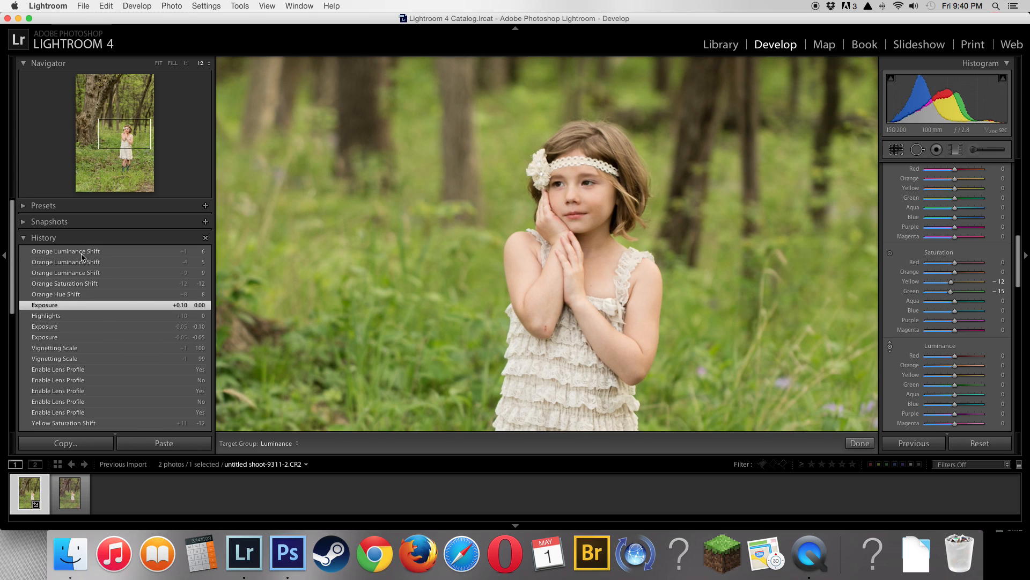
{"action": "left_click", "coordinate": [81, 252]}
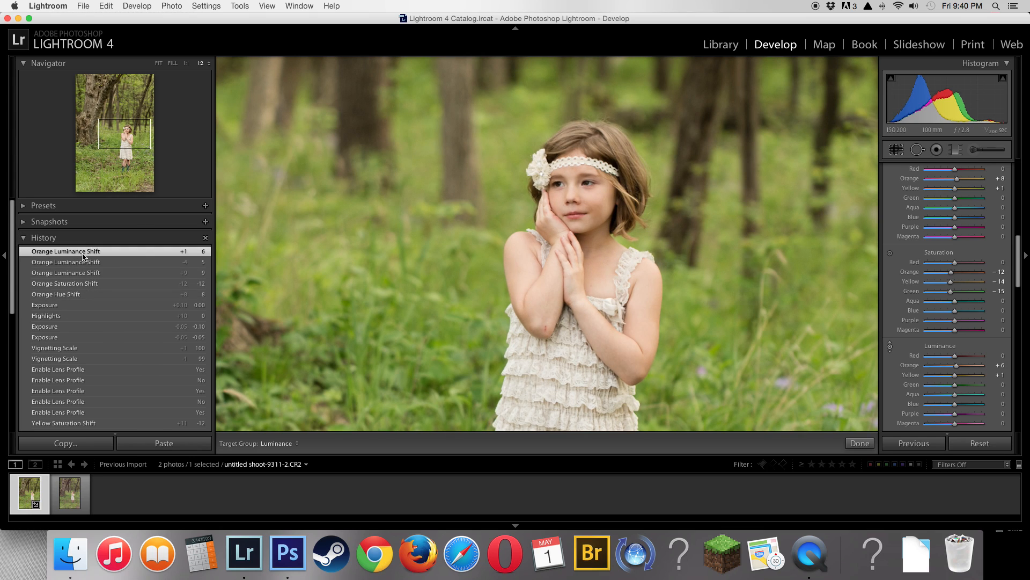
{"action": "left_click", "coordinate": [859, 443]}
{"action": "left_click", "coordinate": [718, 280]}
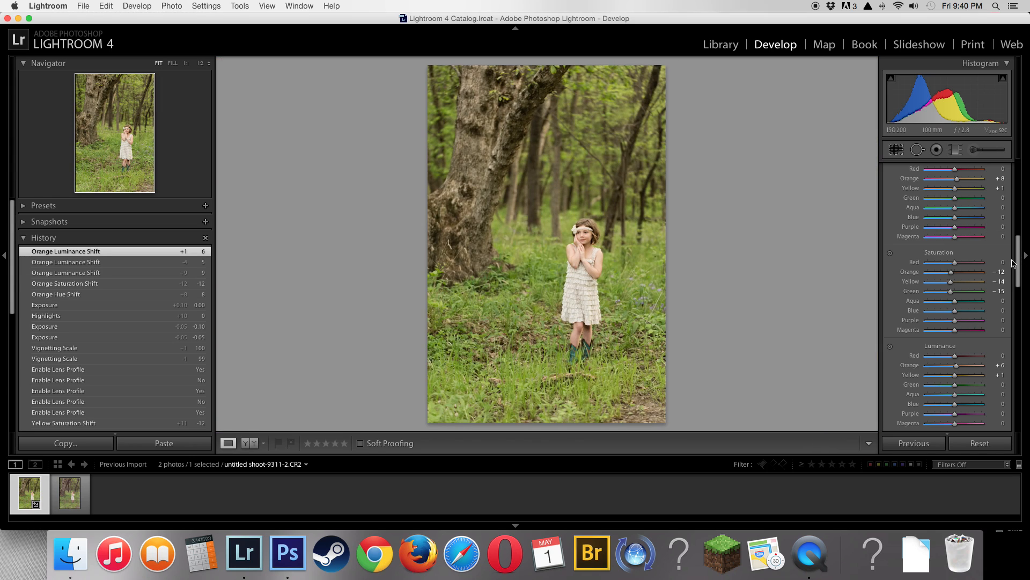
- Set the white balance temperature to 6000 and the tint to +14, and check the girl's skin tones up close
{"action": "left_click_drag", "start_coordinate": [1016, 253], "coordinate": [1017, 171]}
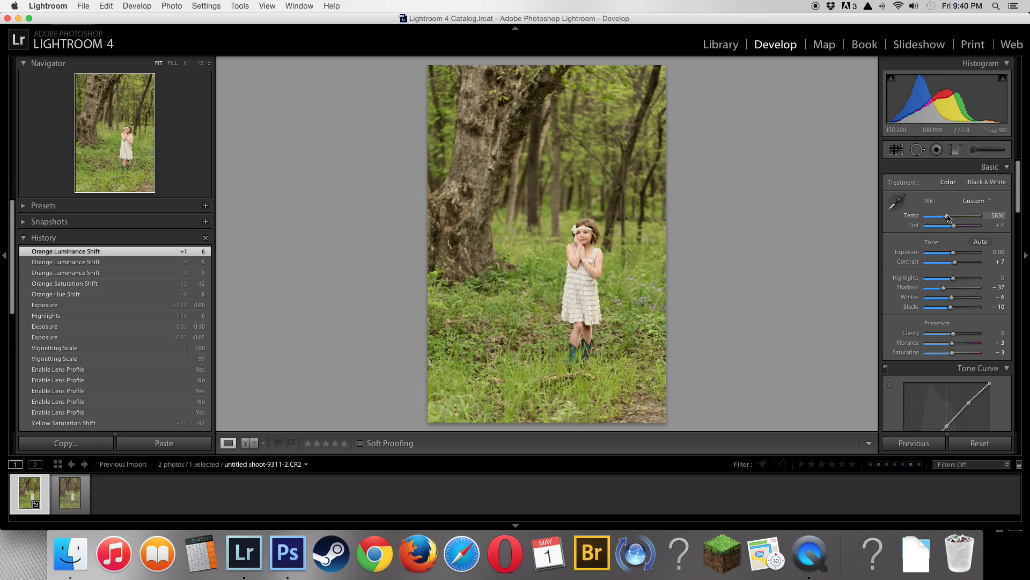
{"action": "left_click_drag", "start_coordinate": [948, 217], "coordinate": [951, 217]}
{"action": "left_click", "coordinate": [996, 216]}
{"action": "type", "text": "6000"}
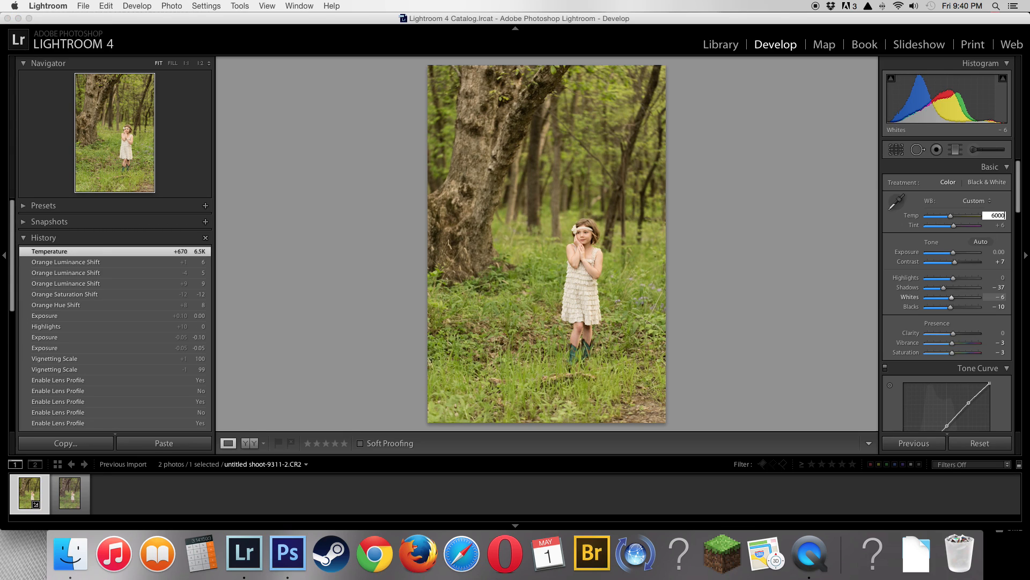
{"action": "key", "text": "Return"}
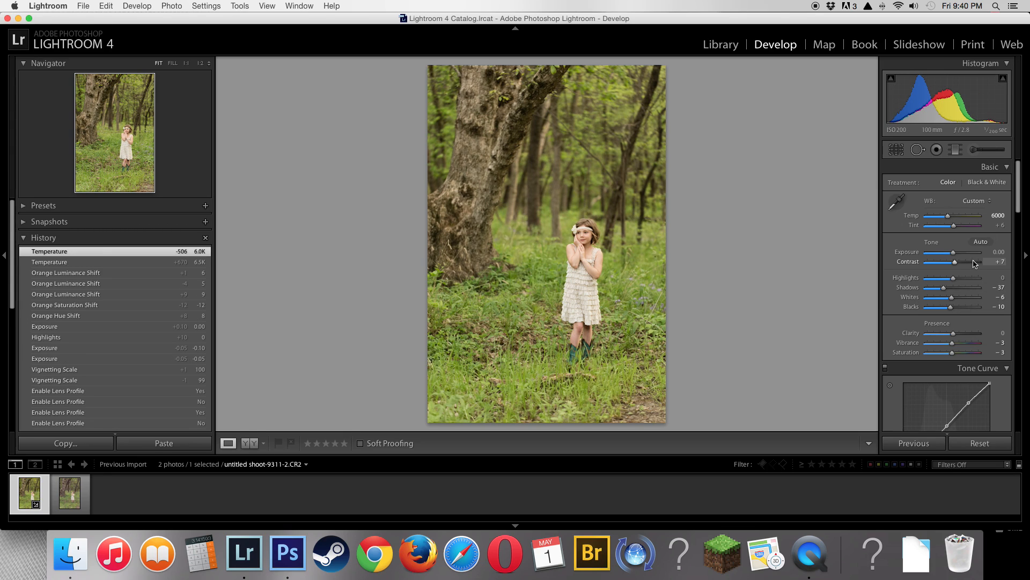
{"action": "left_click", "coordinate": [997, 225]}
{"action": "left_click", "coordinate": [595, 233]}
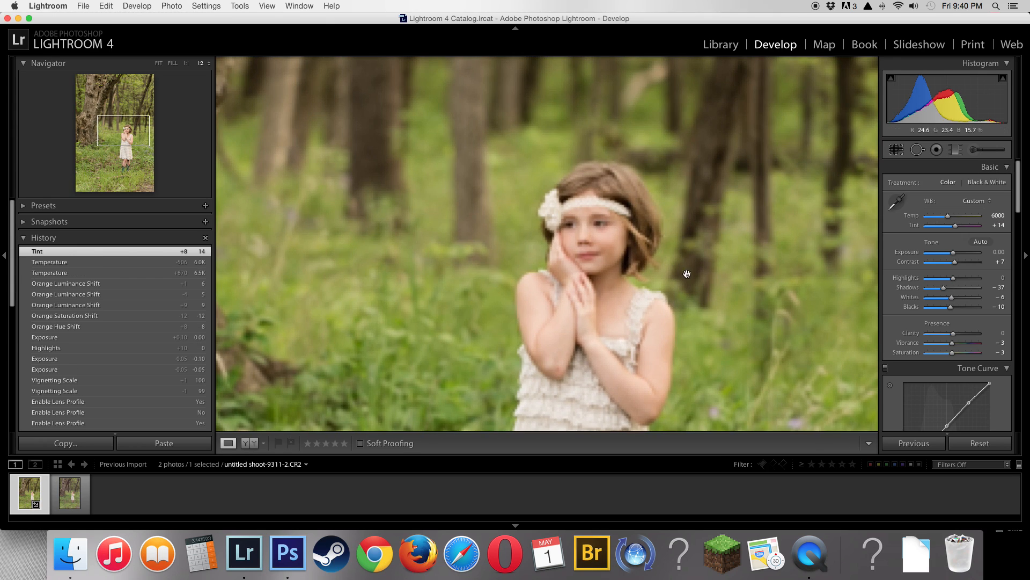
{"action": "left_click_drag", "start_coordinate": [672, 293], "coordinate": [652, 257]}
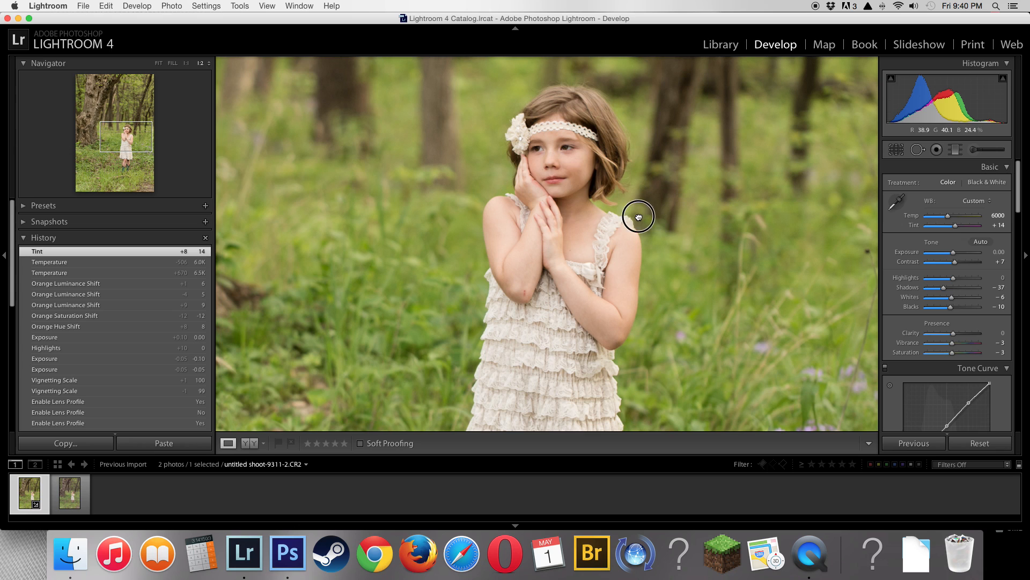
- Try sampling the white of the girl's eye as the neutral white balance target, and return to the history state before it
{"action": "left_click", "coordinate": [897, 202]}
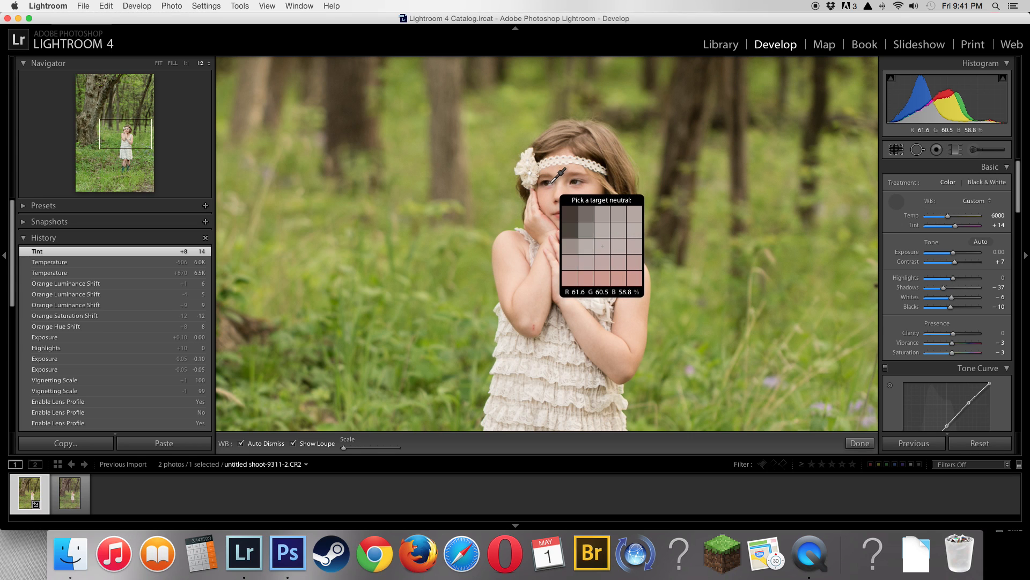
{"action": "key", "text": "super+equal"}
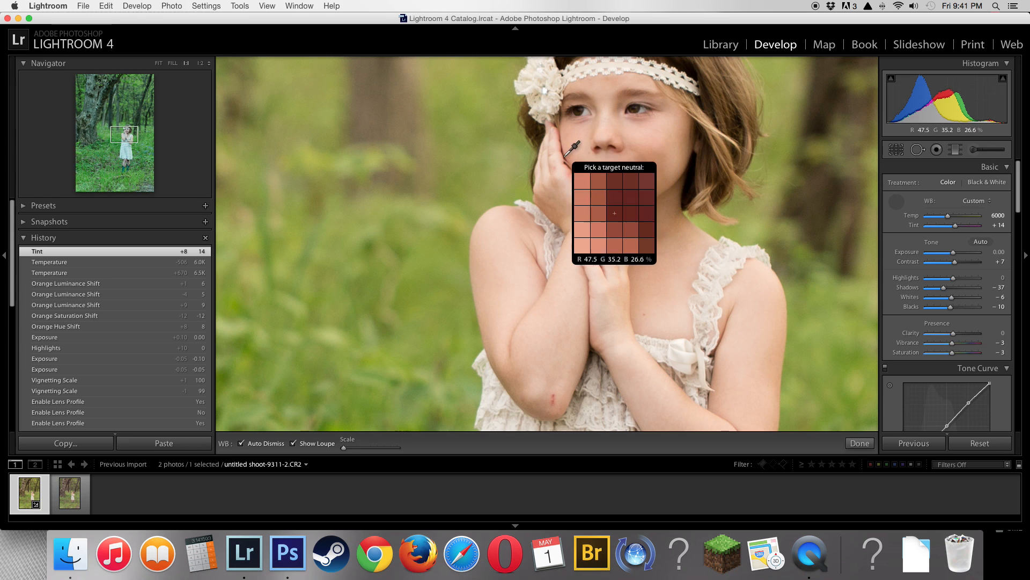
{"action": "left_click", "coordinate": [588, 112]}
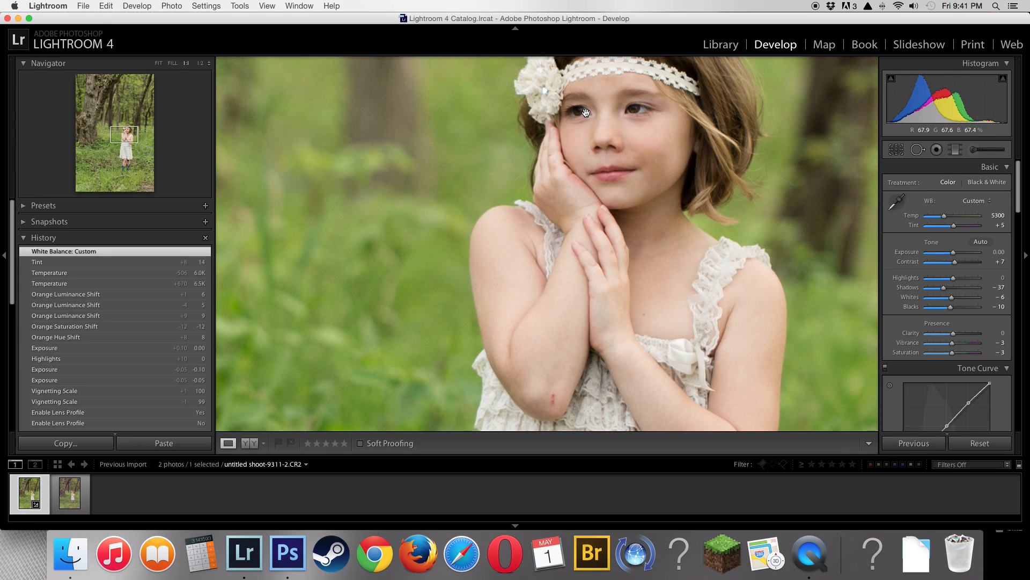
{"action": "left_click", "coordinate": [591, 115]}
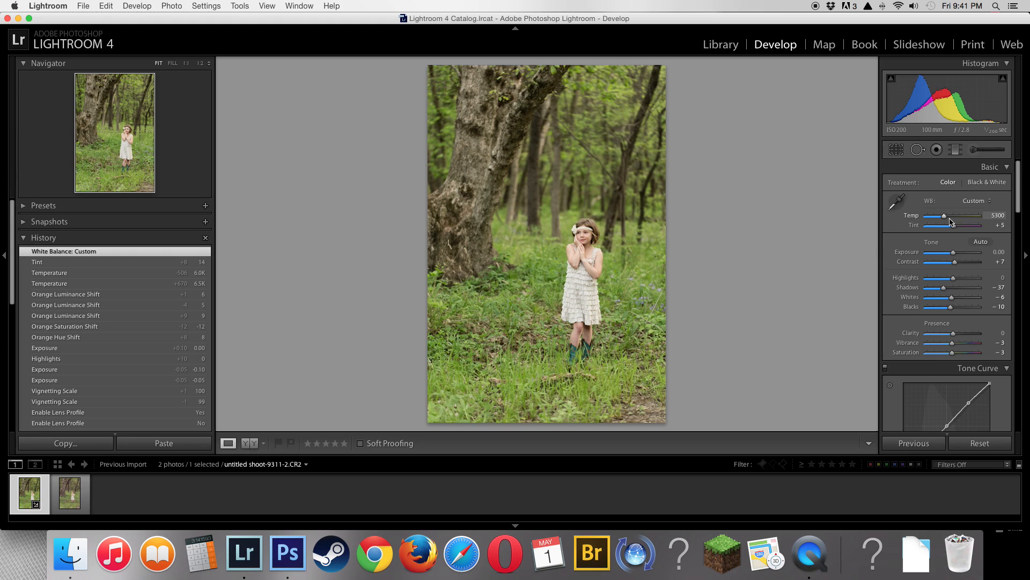
{"action": "left_click", "coordinate": [116, 261]}
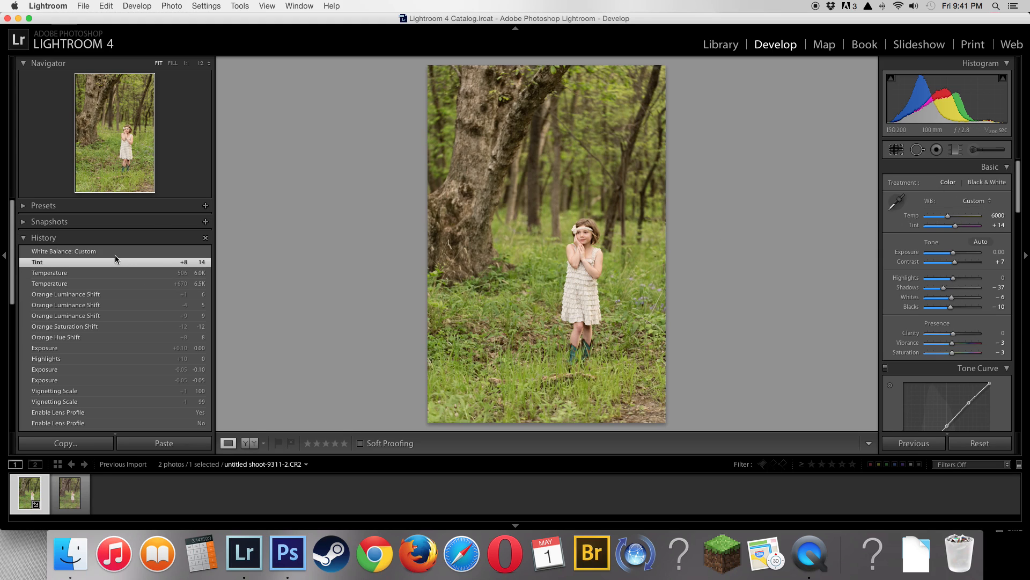
- Compare the eye-sampled white balance history state with the tint +14 state, and return to the tint +14 state
{"action": "left_click", "coordinate": [115, 252]}
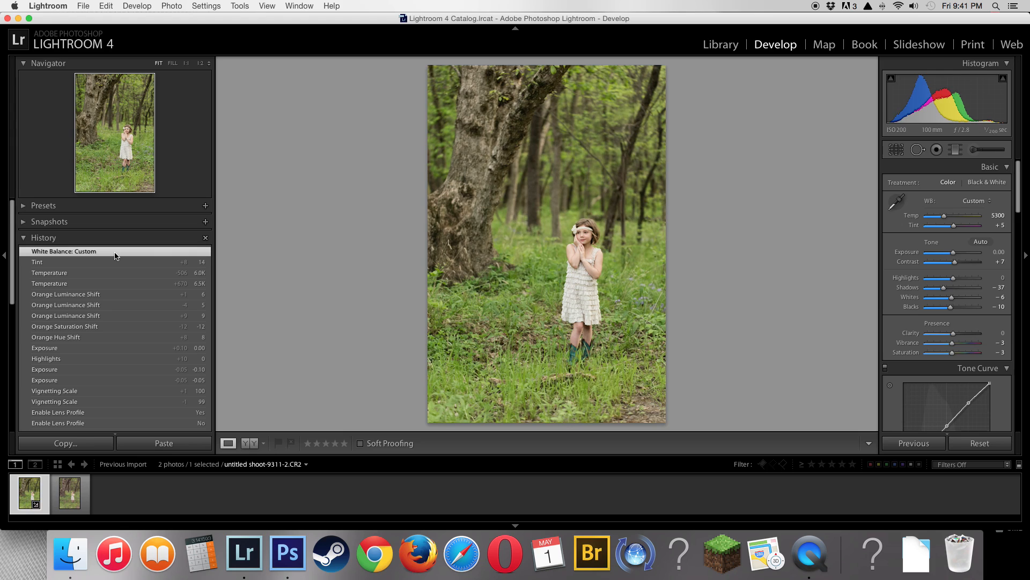
{"action": "left_click", "coordinate": [112, 263]}
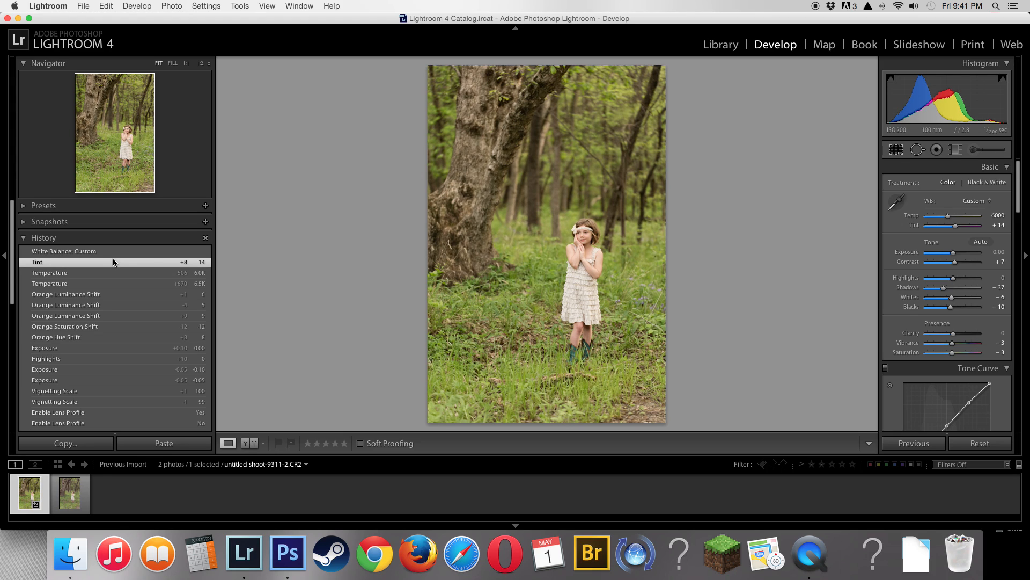
{"action": "left_click", "coordinate": [113, 253]}
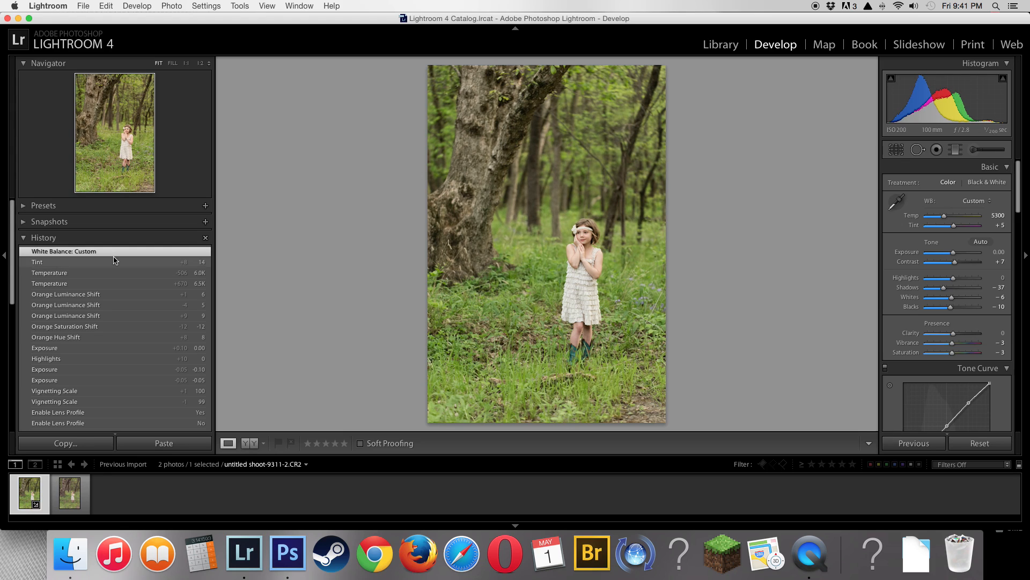
{"action": "left_click", "coordinate": [113, 262]}
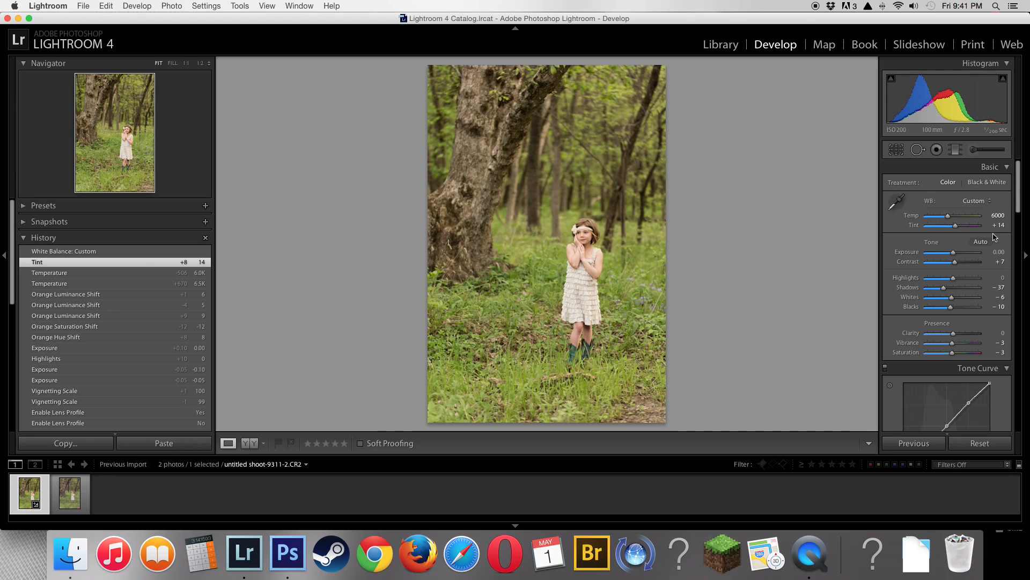
- Open the adjusted woodland photo in Adobe Photoshop CS6 for further editing
{"action": "left_click", "coordinate": [173, 6]}
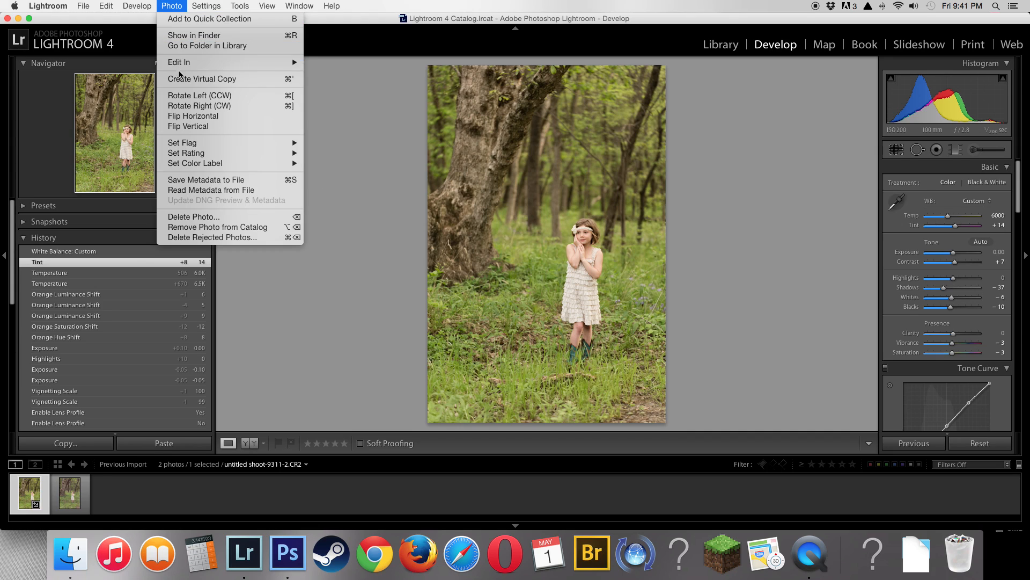
{"action": "mouse_move", "coordinate": [181, 71]}
{"action": "left_click", "coordinate": [407, 63]}
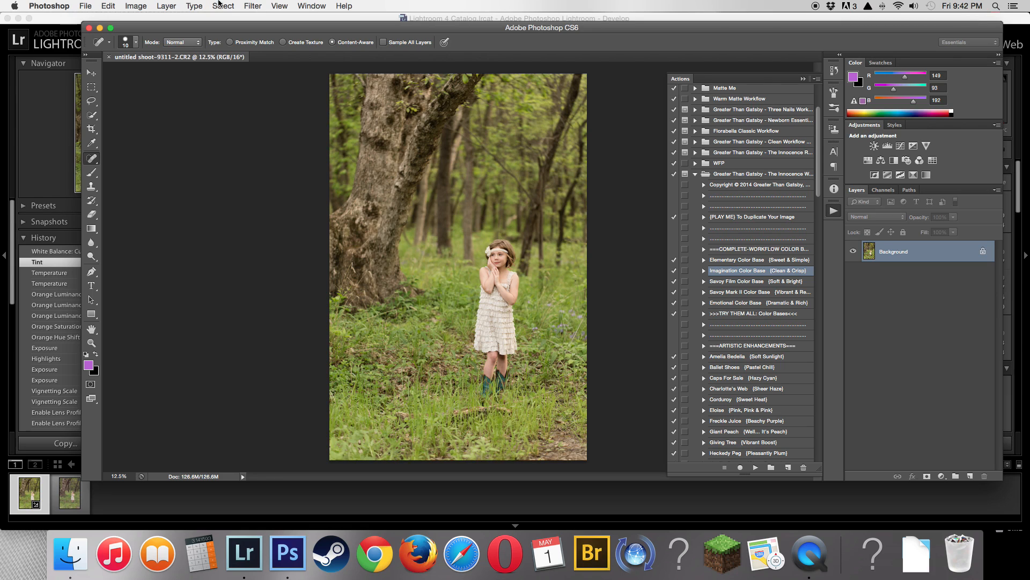
- Try the Emotional Color Base (Dramatic & Rich) action on the photo and compare it with the unedited background
{"action": "left_click", "coordinate": [752, 303]}
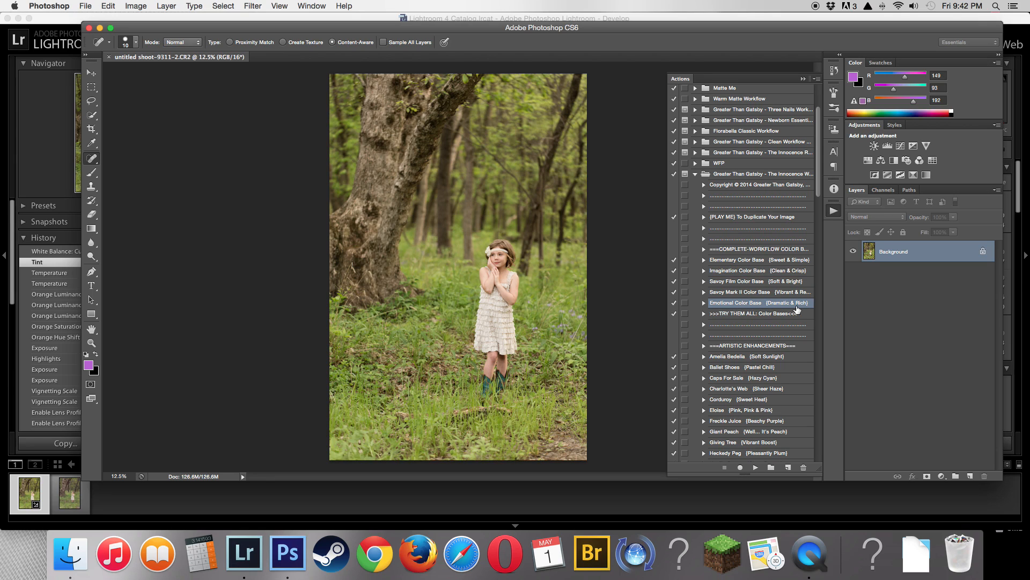
{"action": "left_click", "coordinate": [756, 467]}
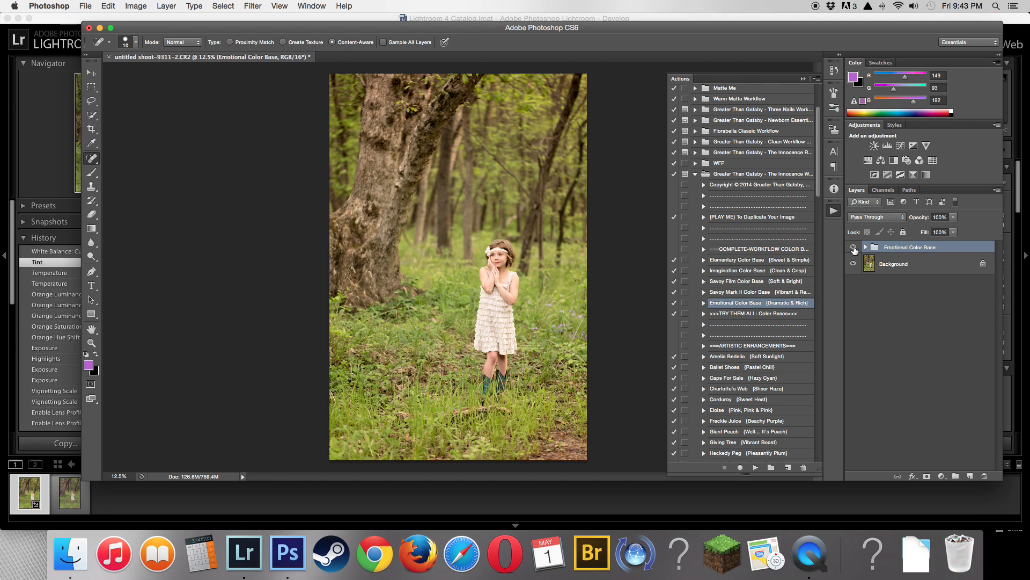
{"action": "left_click", "coordinate": [853, 248]}
{"action": "left_click", "coordinate": [853, 248]}
{"action": "left_click", "coordinate": [853, 247]}
{"action": "left_click", "coordinate": [853, 248]}
{"action": "left_click", "coordinate": [853, 247]}
{"action": "left_click", "coordinate": [853, 247]}
- Try a lower opacity on the Emotional Color Base group, and delete the group
{"action": "left_click", "coordinate": [953, 218]}
{"action": "left_click_drag", "start_coordinate": [954, 226], "coordinate": [934, 231]}
{"action": "key", "text": "Delete"}
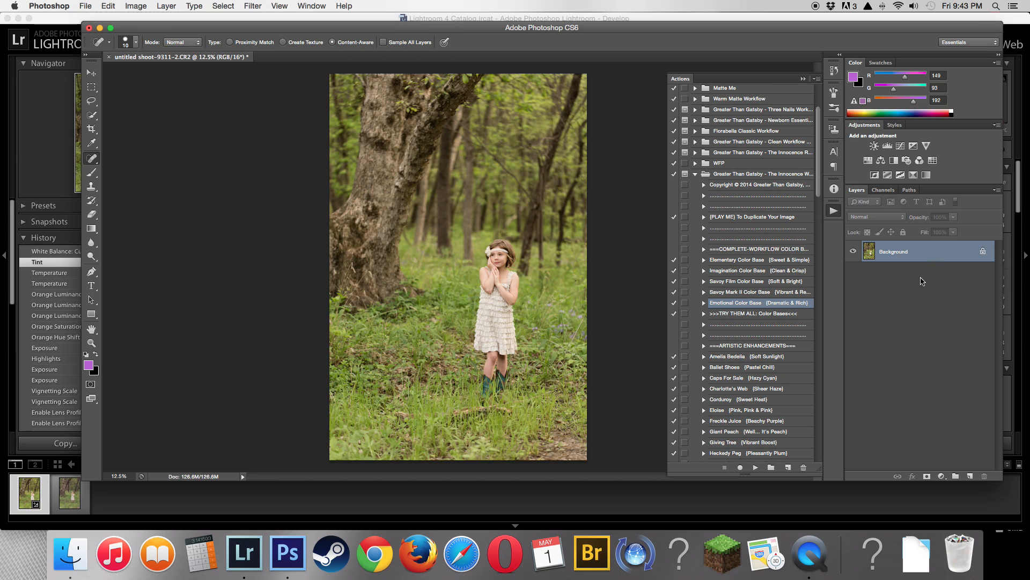
- Run the Imagination Color Base (Clean & Crisp) action and set the resulting group's opacity to 41%
{"action": "left_click", "coordinate": [749, 261]}
{"action": "left_click", "coordinate": [746, 272]}
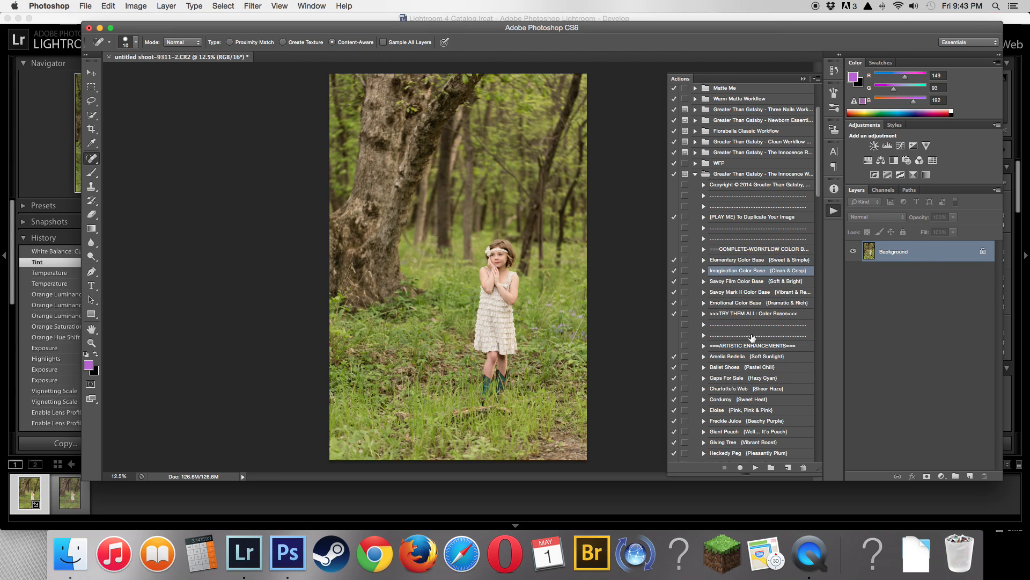
{"action": "left_click", "coordinate": [755, 467]}
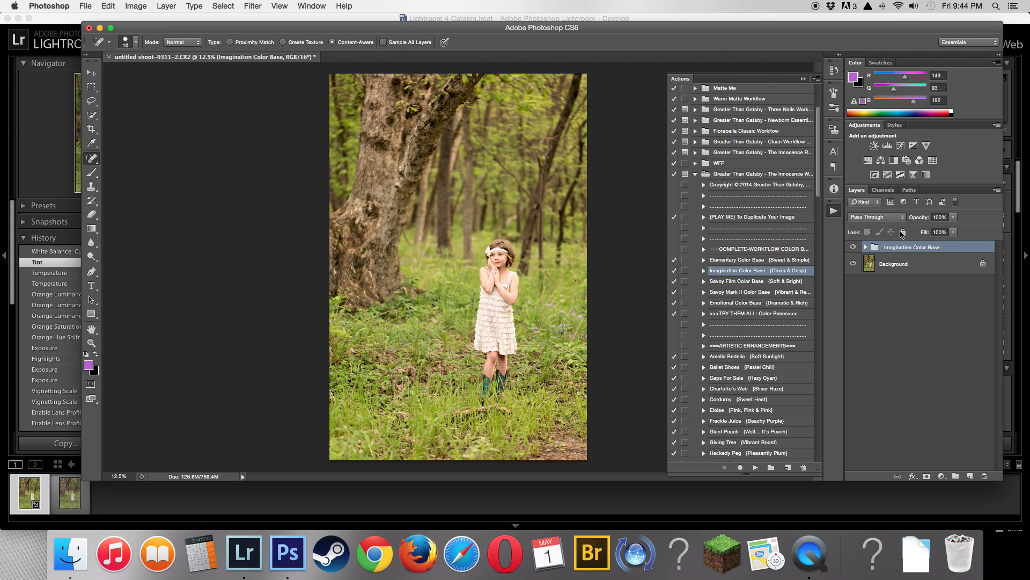
{"action": "left_click_drag", "start_coordinate": [953, 217], "coordinate": [923, 230]}
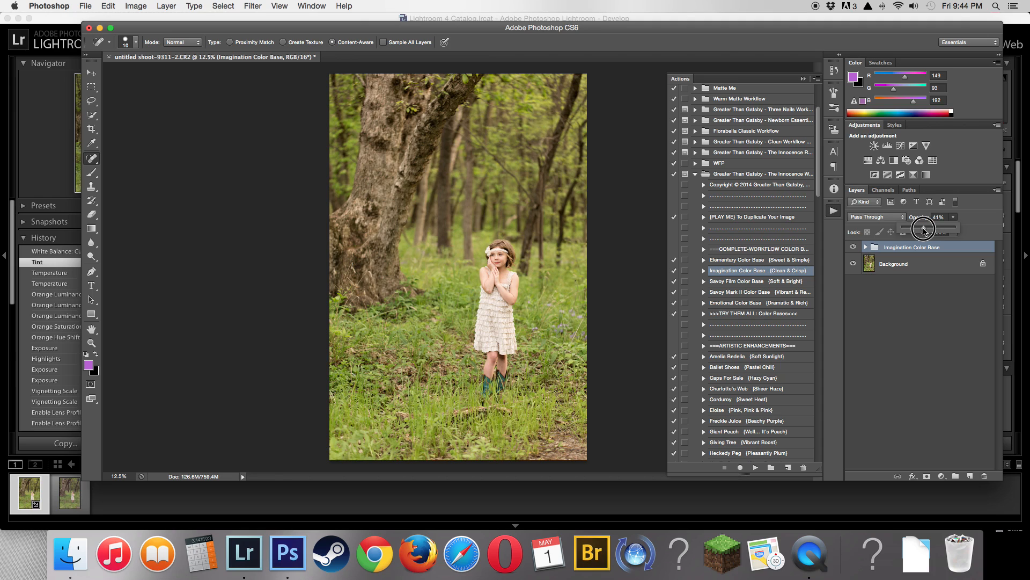
- Hide the Imagination Vignette layer inside the Imagination Color Base group and lower the Imagination Spotlight layer's opacity
{"action": "left_click", "coordinate": [865, 246]}
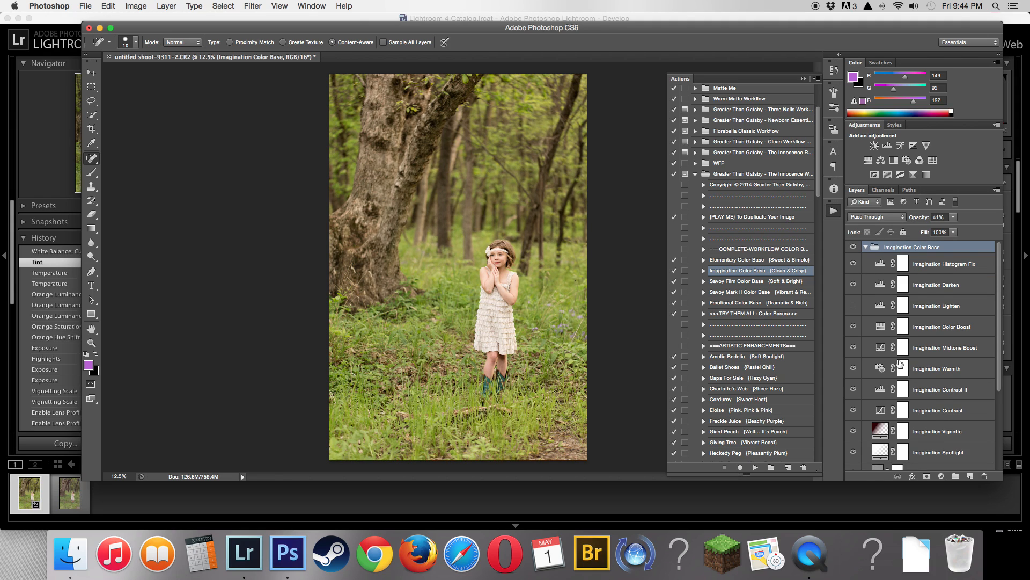
{"action": "scroll", "coordinate": [899, 360], "scroll_direction": "down", "scroll_amount": 1}
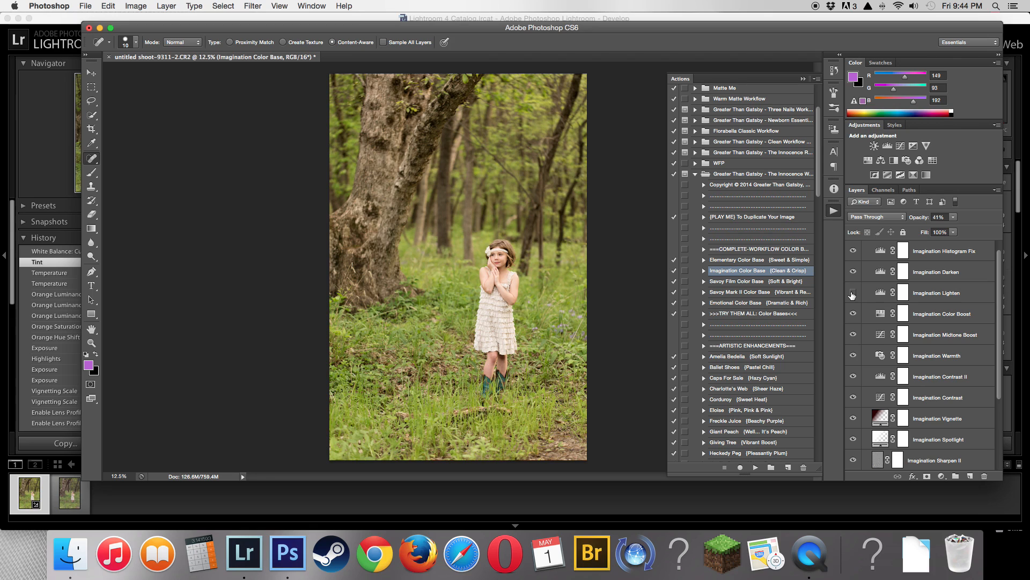
{"action": "left_click", "coordinate": [853, 272]}
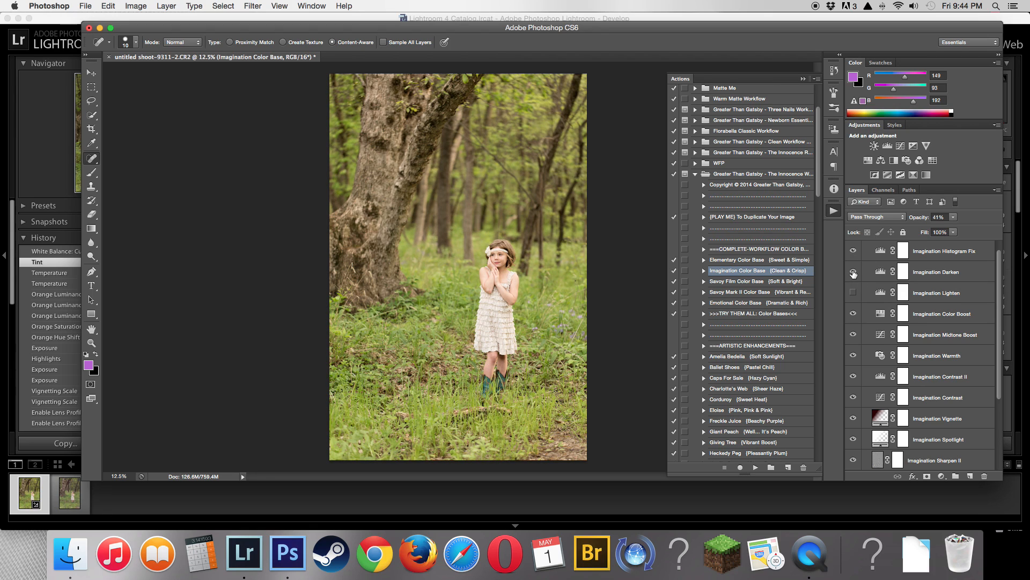
{"action": "scroll", "coordinate": [884, 313], "scroll_direction": "down", "scroll_amount": 2}
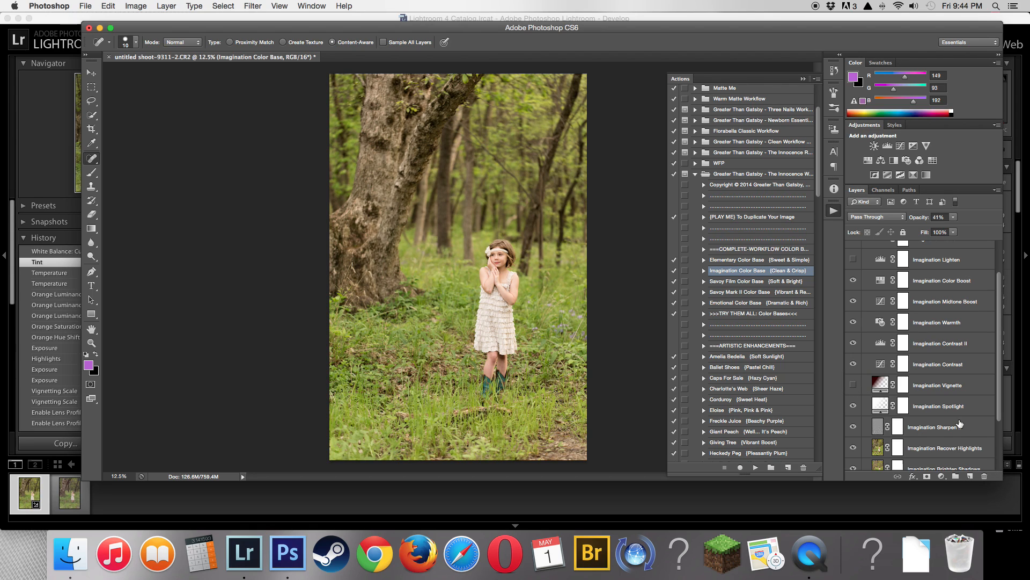
{"action": "scroll", "coordinate": [977, 415], "scroll_direction": "down", "scroll_amount": 3}
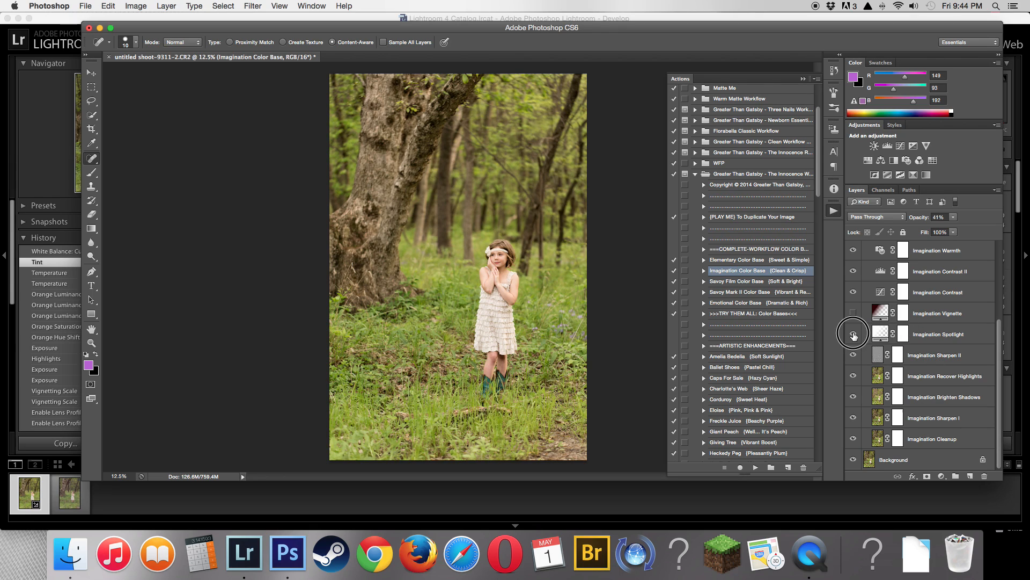
{"action": "left_click", "coordinate": [928, 336]}
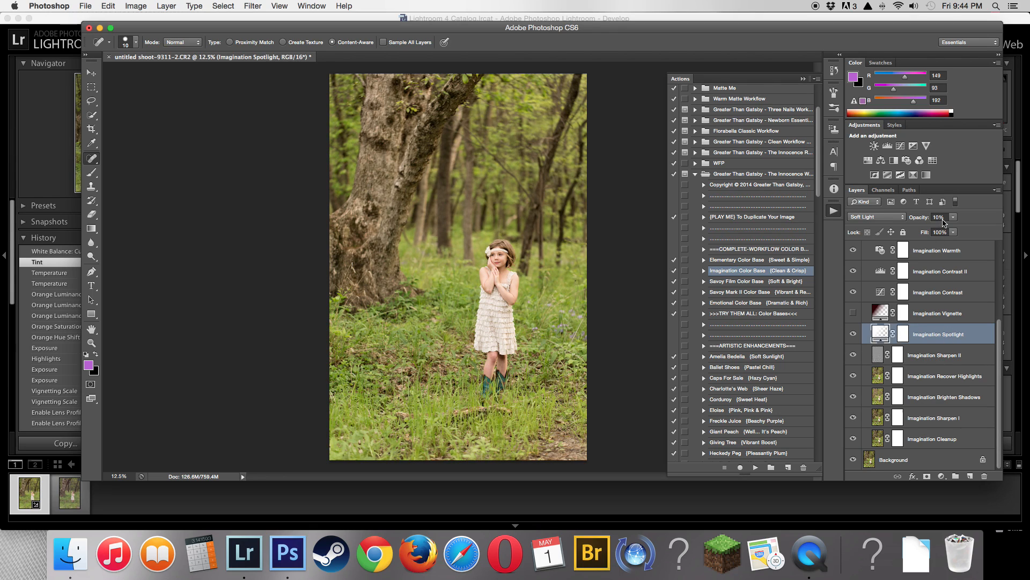
{"action": "left_click", "coordinate": [941, 217]}
- Preview the photo with and without the Imagination Brighten Shadows layer, and set that layer's opacity to 20%
{"action": "left_click", "coordinate": [854, 397]}
{"action": "left_click", "coordinate": [853, 397]}
{"action": "left_click", "coordinate": [854, 397]}
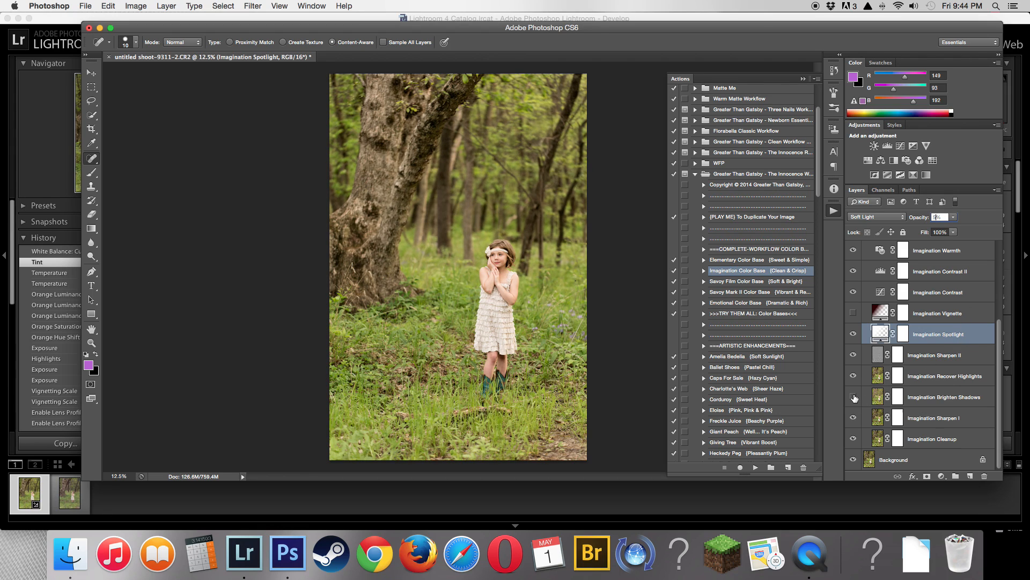
{"action": "left_click", "coordinate": [854, 397]}
{"action": "left_click", "coordinate": [953, 397]}
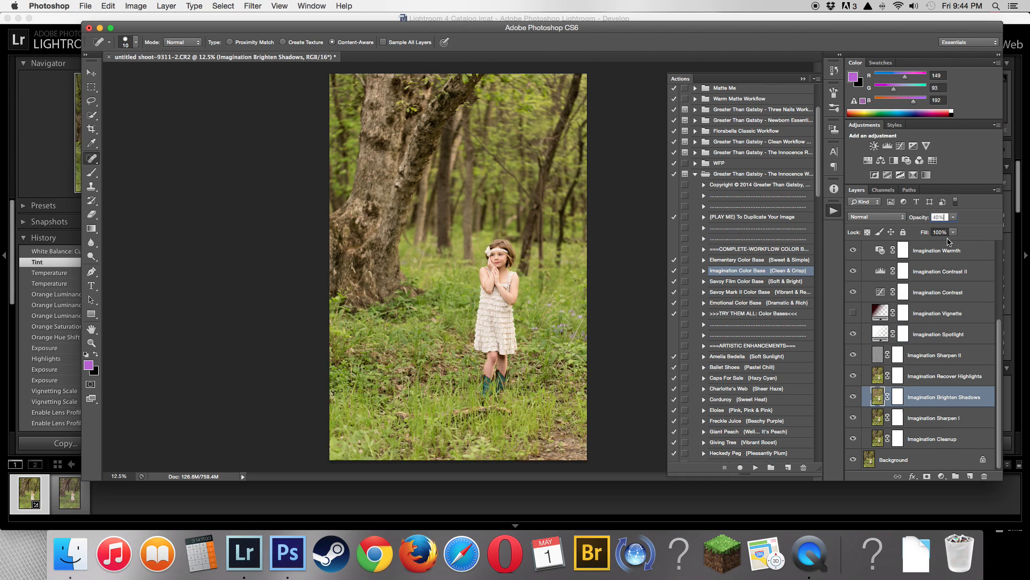
{"action": "left_click_drag", "start_coordinate": [935, 216], "coordinate": [930, 222]}
{"action": "double_click", "coordinate": [934, 217]}
- Check the effect of the Imagination Histogram Fix layer and reduce its opacity to 42%
{"action": "scroll", "coordinate": [964, 401], "scroll_direction": "up", "scroll_amount": 5}
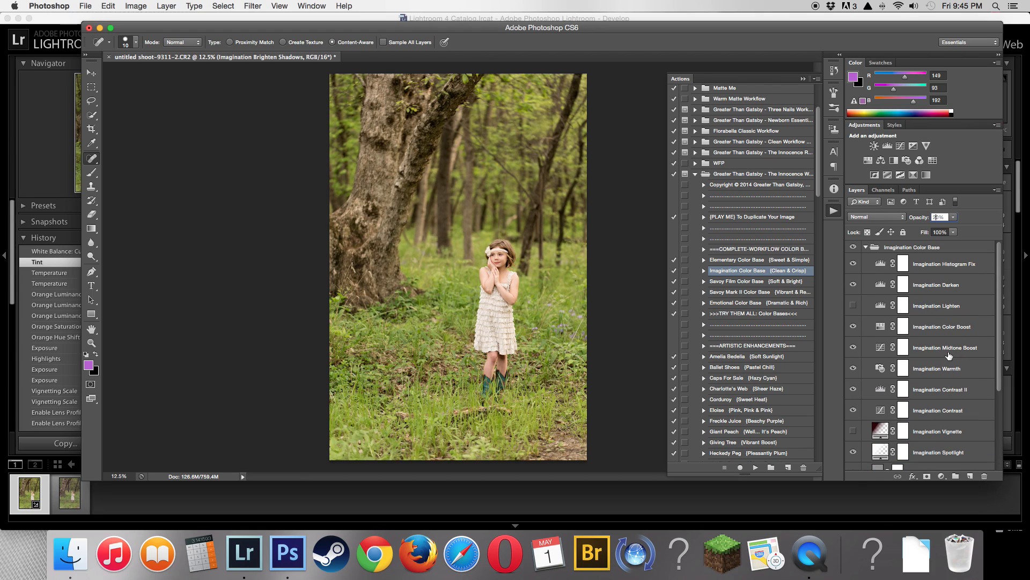
{"action": "left_click", "coordinate": [854, 264]}
{"action": "left_click", "coordinate": [853, 265]}
{"action": "left_click", "coordinate": [937, 262]}
{"action": "left_click", "coordinate": [953, 217]}
{"action": "left_click_drag", "start_coordinate": [956, 229], "coordinate": [925, 235]}
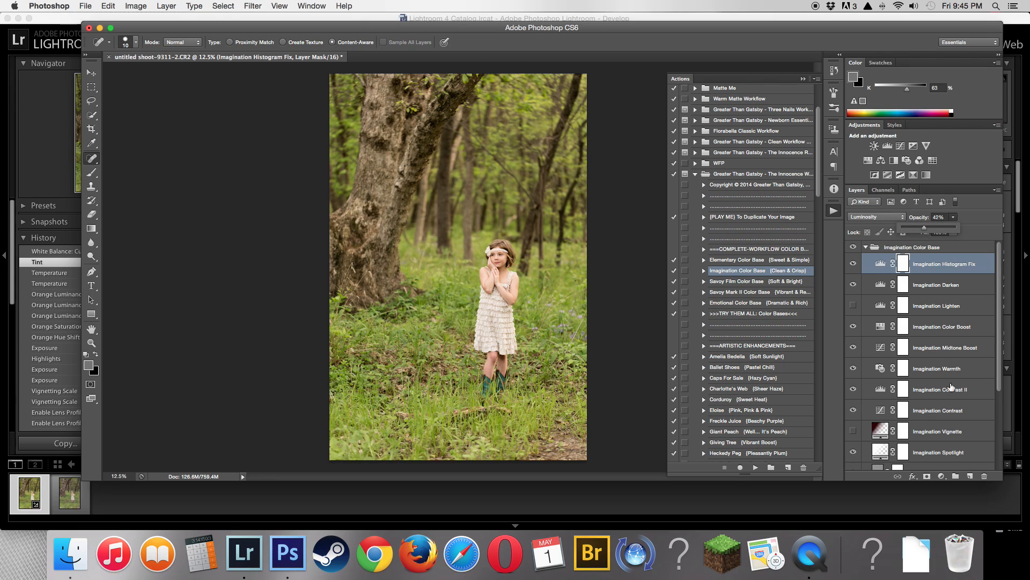
- Hide the Imagination Midtone Boost layer, then collapse and select the Imagination Color Base group
{"action": "scroll", "coordinate": [872, 317], "scroll_direction": "down", "scroll_amount": 3}
{"action": "scroll", "coordinate": [851, 329], "scroll_direction": "down", "scroll_amount": 1}
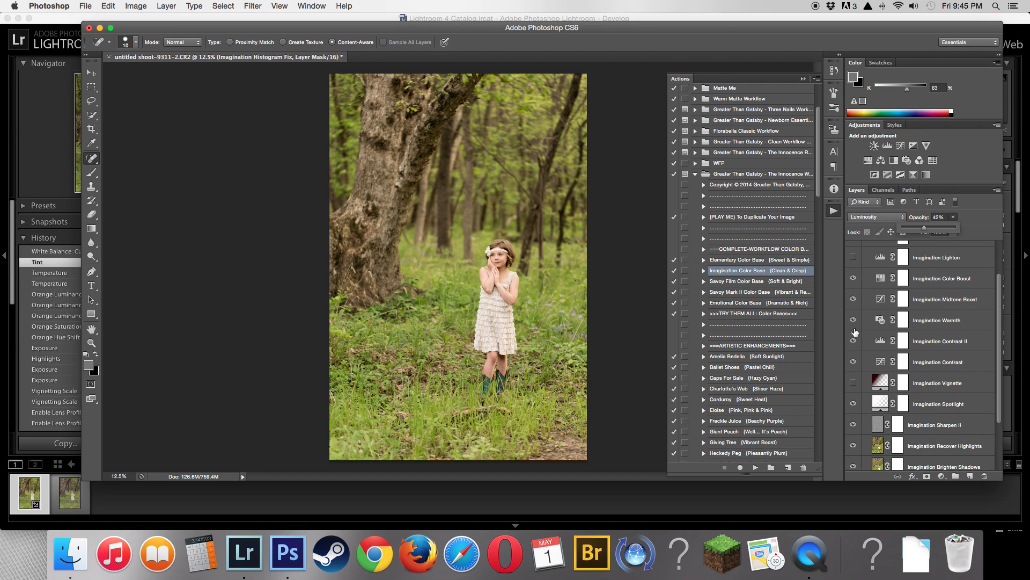
{"action": "left_click", "coordinate": [852, 297]}
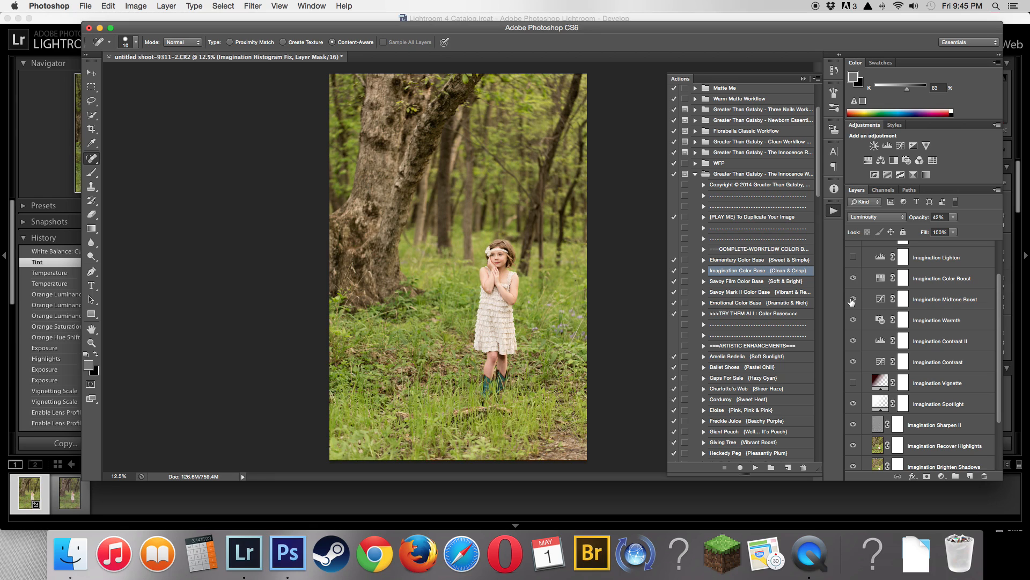
{"action": "left_click", "coordinate": [852, 300]}
{"action": "scroll", "coordinate": [932, 404], "scroll_direction": "down", "scroll_amount": 6}
{"action": "scroll", "coordinate": [934, 405], "scroll_direction": "up", "scroll_amount": 10}
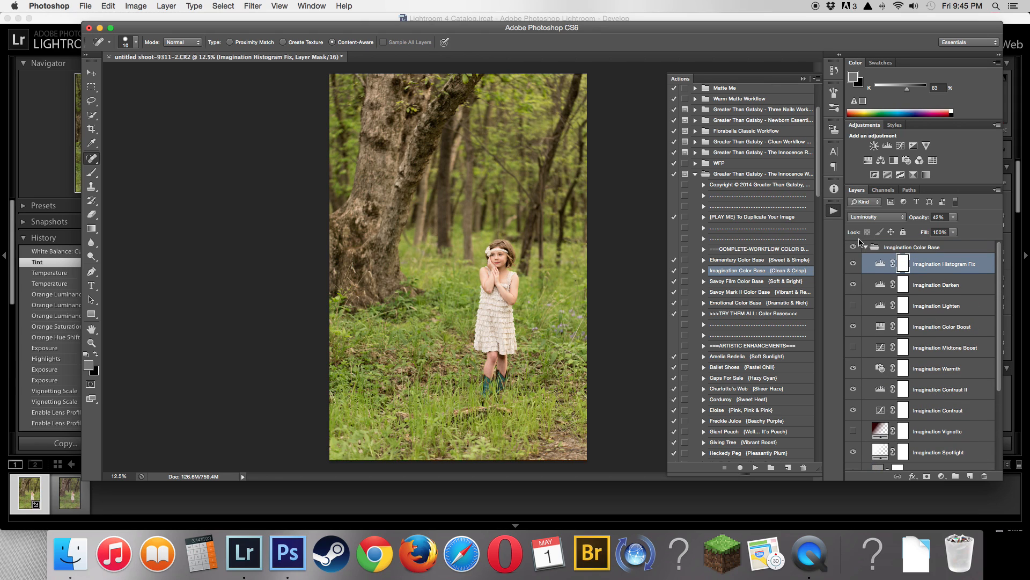
{"action": "left_click", "coordinate": [865, 247]}
{"action": "left_click", "coordinate": [933, 247]}
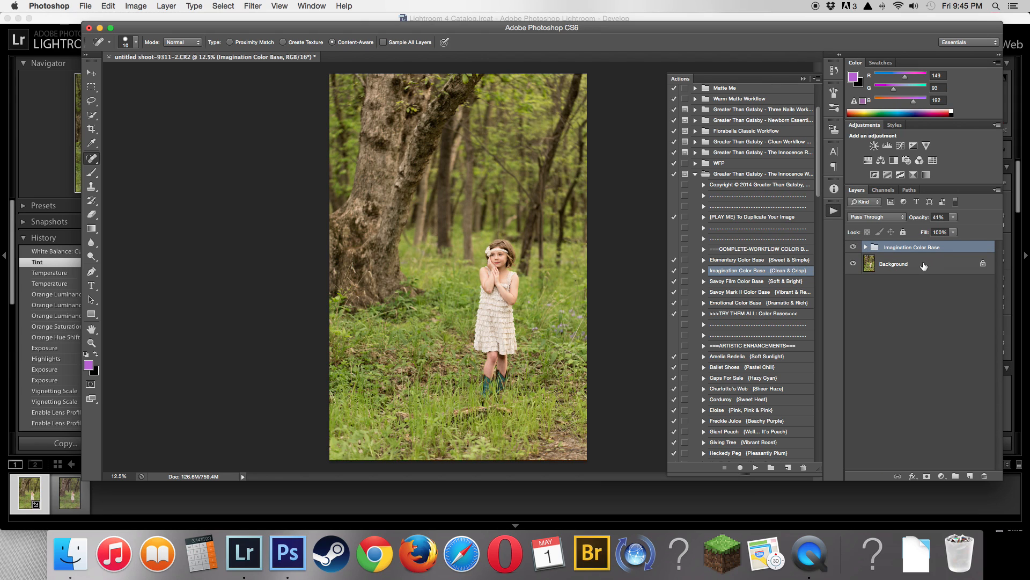
- Run the Corduroy (Sweet Heat) action, set its group's opacity to 20%, and compare the photo with and without it
{"action": "scroll", "coordinate": [762, 404], "scroll_direction": "down", "scroll_amount": 10}
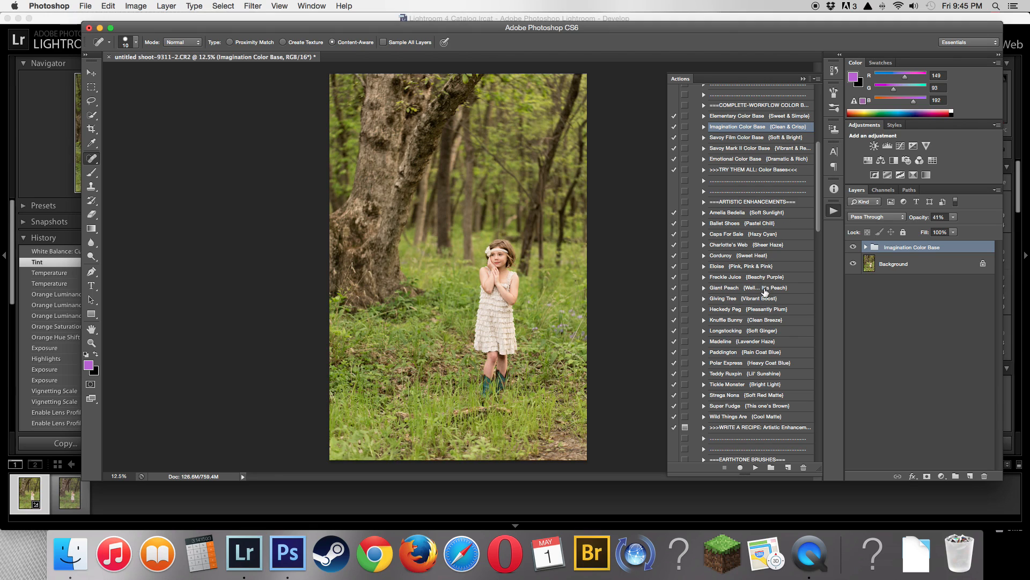
{"action": "left_click", "coordinate": [757, 255]}
{"action": "left_click", "coordinate": [755, 468]}
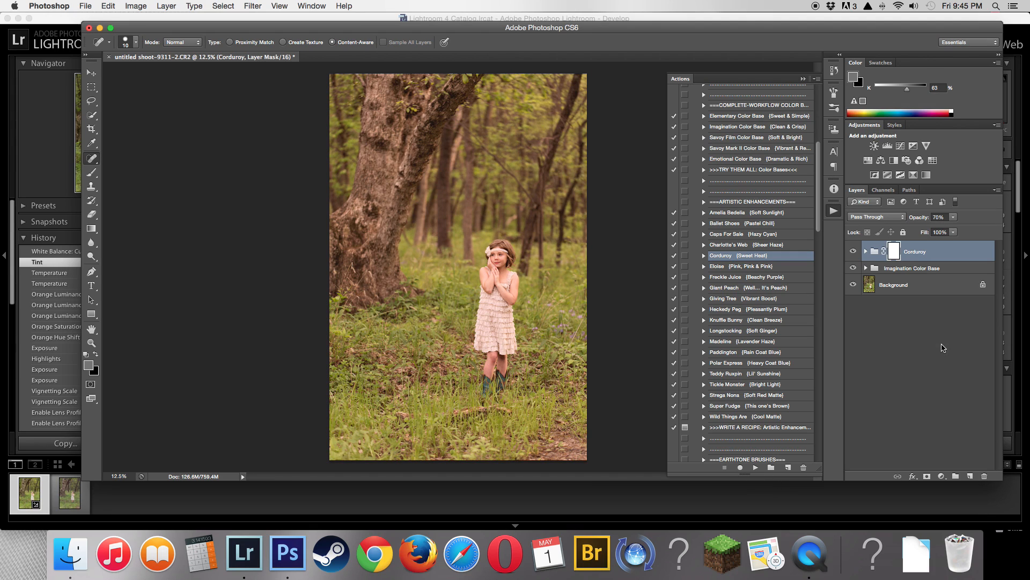
{"action": "left_click", "coordinate": [937, 217]}
{"action": "left_click", "coordinate": [852, 252]}
{"action": "left_click", "coordinate": [852, 252]}
{"action": "left_click", "coordinate": [852, 252]}
{"action": "left_click", "coordinate": [852, 252]}
- Erase the Corduroy effect from the girl's face and hands on the group's layer mask with a soft Eraser
{"action": "scroll", "coordinate": [559, 297], "scroll_direction": "up", "scroll_amount": 2}
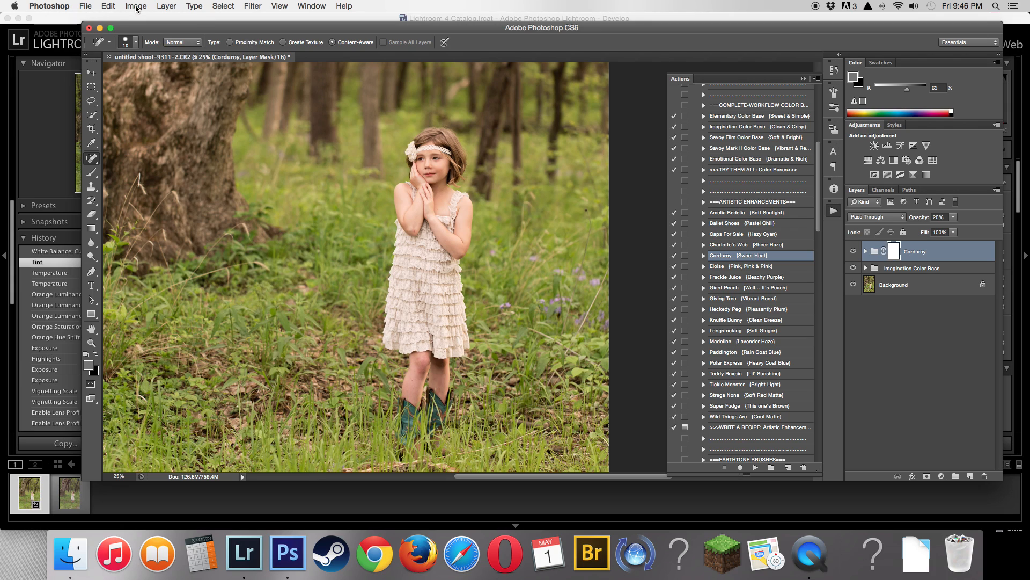
{"action": "left_click", "coordinate": [92, 213]}
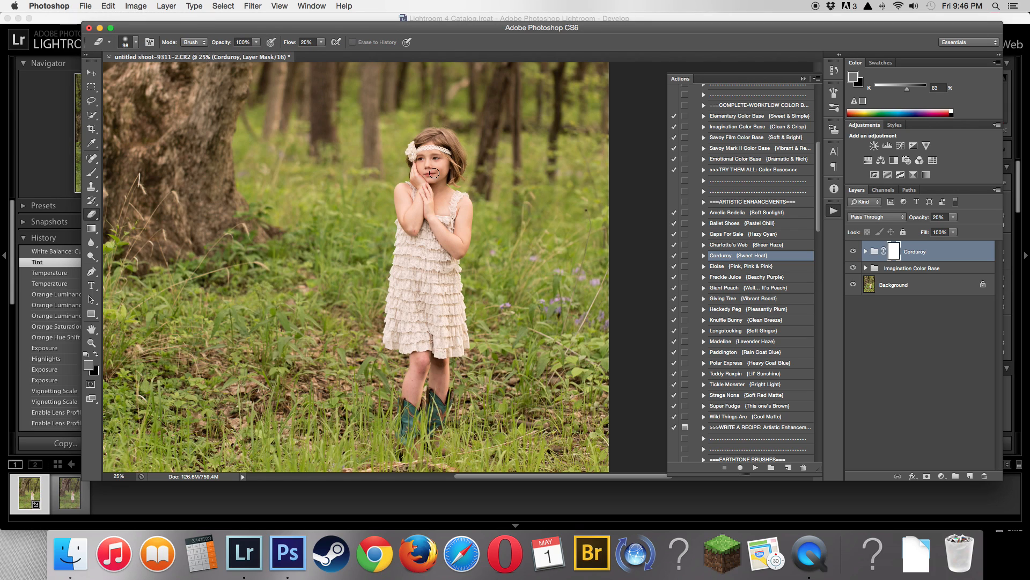
{"action": "right_click", "coordinate": [446, 183]}
{"action": "left_click", "coordinate": [511, 204]}
{"action": "mouse_move", "coordinate": [442, 165]}
{"action": "left_mouse_down"}
{"action": "mouse_move", "coordinate": [414, 156]}
{"action": "mouse_move", "coordinate": [432, 172]}
{"action": "mouse_move", "coordinate": [415, 169]}
{"action": "mouse_move", "coordinate": [413, 223]}
{"action": "mouse_move", "coordinate": [405, 193]}
{"action": "mouse_move", "coordinate": [423, 213]}
{"action": "mouse_move", "coordinate": [438, 189]}
{"action": "mouse_move", "coordinate": [462, 210]}
{"action": "mouse_move", "coordinate": [458, 202]}
{"action": "mouse_move", "coordinate": [458, 240]}
{"action": "mouse_move", "coordinate": [434, 211]}
{"action": "left_mouse_up"}
- Enlarge the eraser to 172 px, erase the Corduroy effect over the girl's legs, and compare with the effect hidden
{"action": "right_click", "coordinate": [433, 175]}
{"action": "left_click", "coordinate": [518, 194]}
{"action": "scroll", "coordinate": [432, 231], "scroll_direction": "down", "scroll_amount": 2}
{"action": "mouse_move", "coordinate": [422, 322]}
{"action": "left_mouse_down"}
{"action": "mouse_move", "coordinate": [412, 350]}
{"action": "mouse_move", "coordinate": [427, 305]}
{"action": "mouse_move", "coordinate": [441, 341]}
{"action": "mouse_move", "coordinate": [448, 311]}
{"action": "left_mouse_up"}
{"action": "left_click", "coordinate": [853, 250]}
{"action": "left_click", "coordinate": [853, 251]}
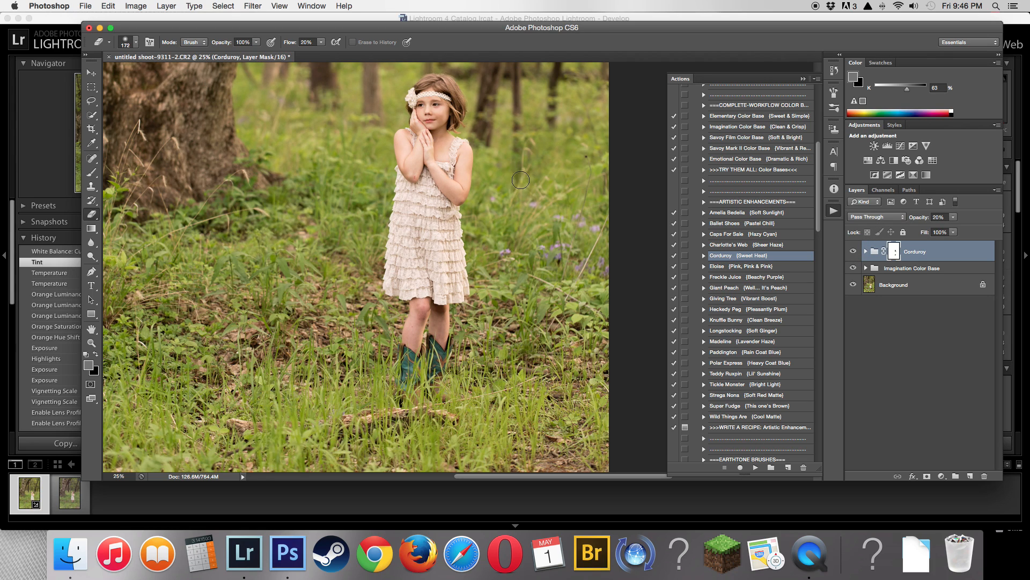
- Set the eraser to 289 px with 41% flow and erase more of the Corduroy effect over the girl's face and upper body
{"action": "right_click", "coordinate": [451, 162]}
{"action": "left_click_drag", "start_coordinate": [537, 185], "coordinate": [548, 185]}
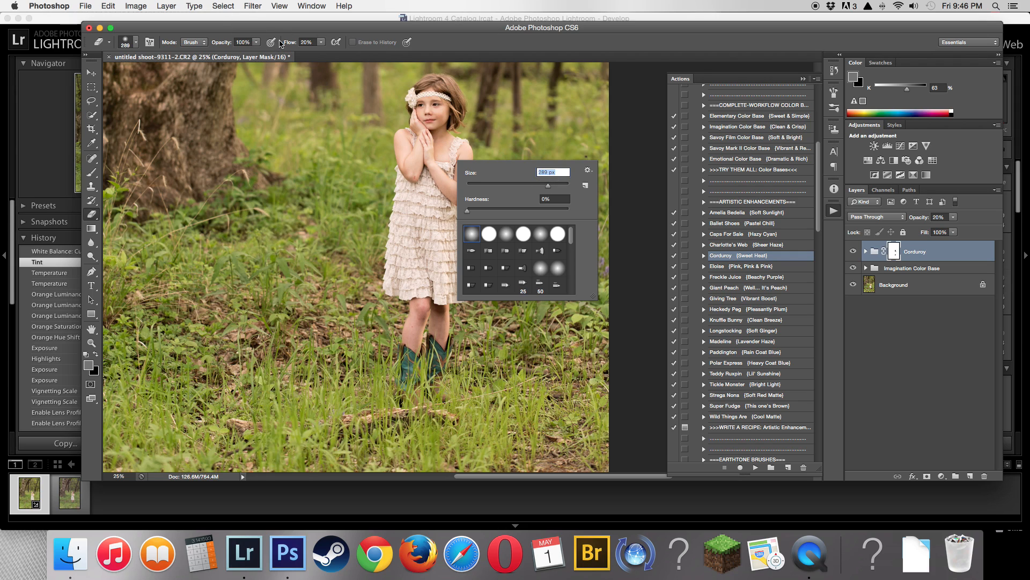
{"action": "left_click", "coordinate": [321, 43]}
{"action": "left_click_drag", "start_coordinate": [321, 52], "coordinate": [335, 54]}
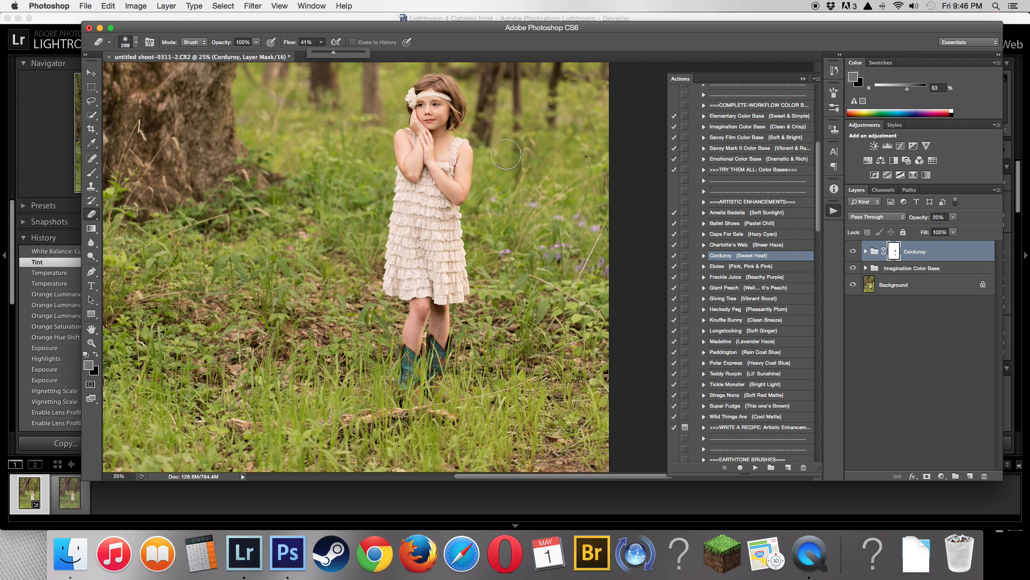
{"action": "mouse_move", "coordinate": [444, 111]}
{"action": "left_mouse_down"}
{"action": "mouse_move", "coordinate": [423, 103]}
{"action": "mouse_move", "coordinate": [431, 127]}
{"action": "mouse_move", "coordinate": [443, 115]}
{"action": "mouse_move", "coordinate": [418, 166]}
{"action": "mouse_move", "coordinate": [411, 159]}
{"action": "mouse_move", "coordinate": [410, 140]}
{"action": "mouse_move", "coordinate": [443, 141]}
{"action": "mouse_move", "coordinate": [457, 191]}
{"action": "mouse_move", "coordinate": [422, 151]}
{"action": "mouse_move", "coordinate": [450, 178]}
{"action": "mouse_move", "coordinate": [449, 146]}
{"action": "left_mouse_up"}
- Reduce the eraser size and erase more of the Corduroy effect over the girl's legs below the dress hem
{"action": "scroll", "coordinate": [450, 161], "scroll_direction": "down", "scroll_amount": 3}
{"action": "right_click", "coordinate": [439, 213]}
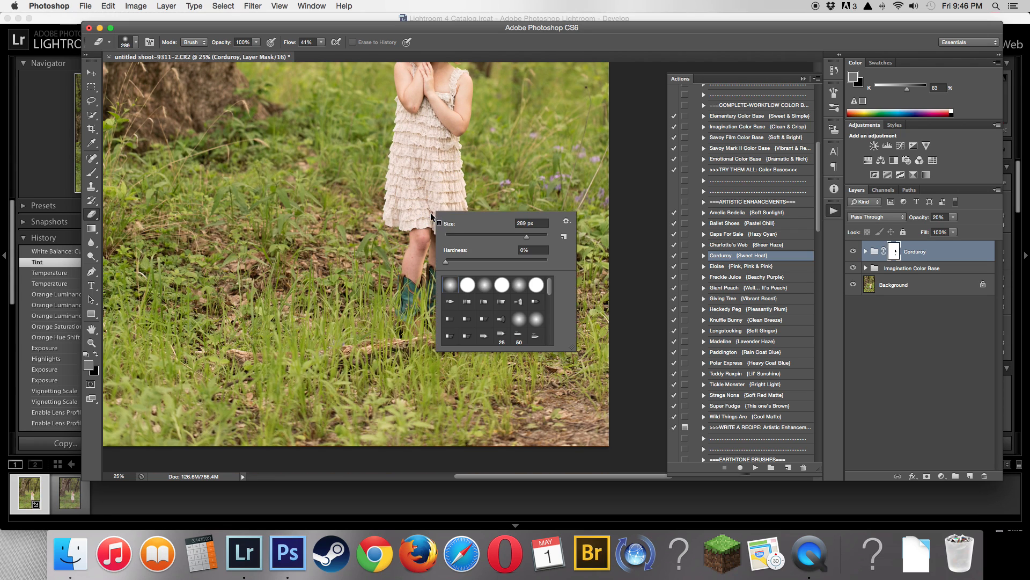
{"action": "left_click_drag", "start_coordinate": [517, 237], "coordinate": [479, 236]}
{"action": "mouse_move", "coordinate": [412, 237]}
{"action": "left_mouse_down"}
{"action": "mouse_move", "coordinate": [413, 274]}
{"action": "mouse_move", "coordinate": [395, 267]}
{"action": "mouse_move", "coordinate": [401, 240]}
{"action": "mouse_move", "coordinate": [422, 232]}
{"action": "mouse_move", "coordinate": [414, 273]}
{"action": "mouse_move", "coordinate": [426, 247]}
{"action": "mouse_move", "coordinate": [440, 267]}
{"action": "mouse_move", "coordinate": [442, 234]}
{"action": "mouse_move", "coordinate": [439, 268]}
{"action": "mouse_move", "coordinate": [442, 232]}
{"action": "left_mouse_up"}
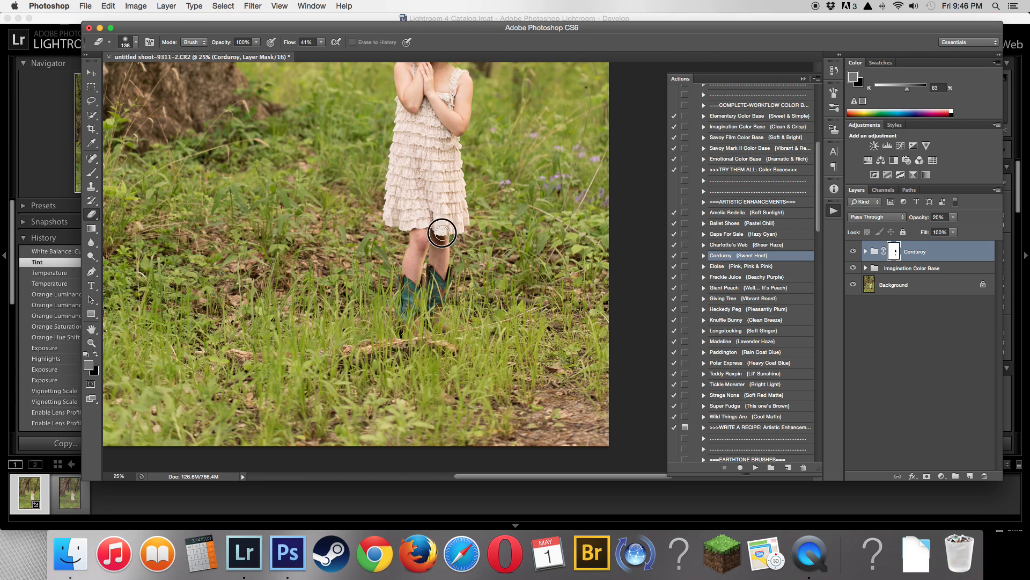
- Run the VIVID: Amber action and reposition its radial gradient over the tree trunk in the photo's upper-left corner
{"action": "scroll", "coordinate": [454, 187], "scroll_direction": "up", "scroll_amount": 5}
{"action": "scroll", "coordinate": [455, 188], "scroll_direction": "left", "scroll_amount": 3}
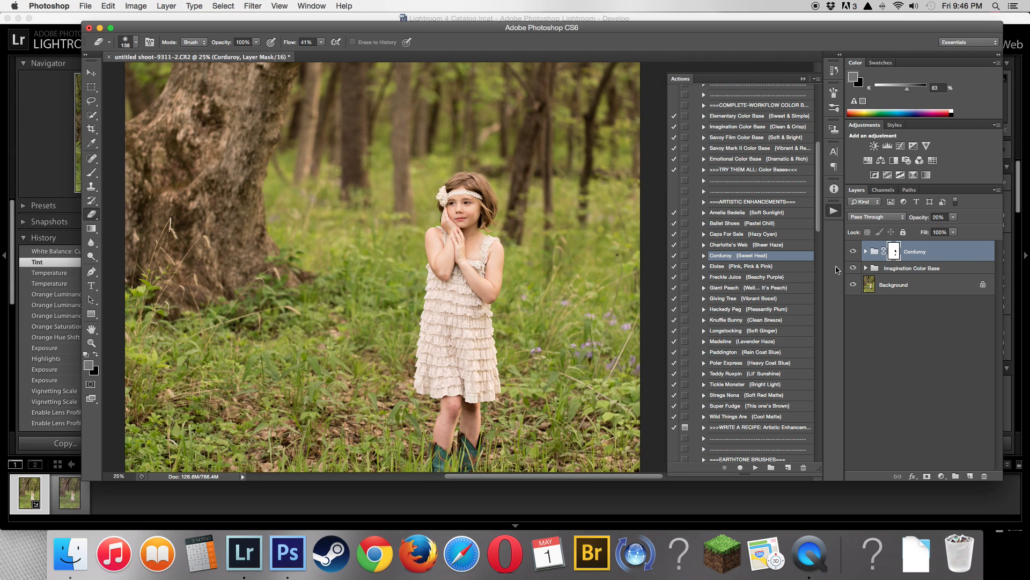
{"action": "scroll", "coordinate": [767, 332], "scroll_direction": "down", "scroll_amount": 6}
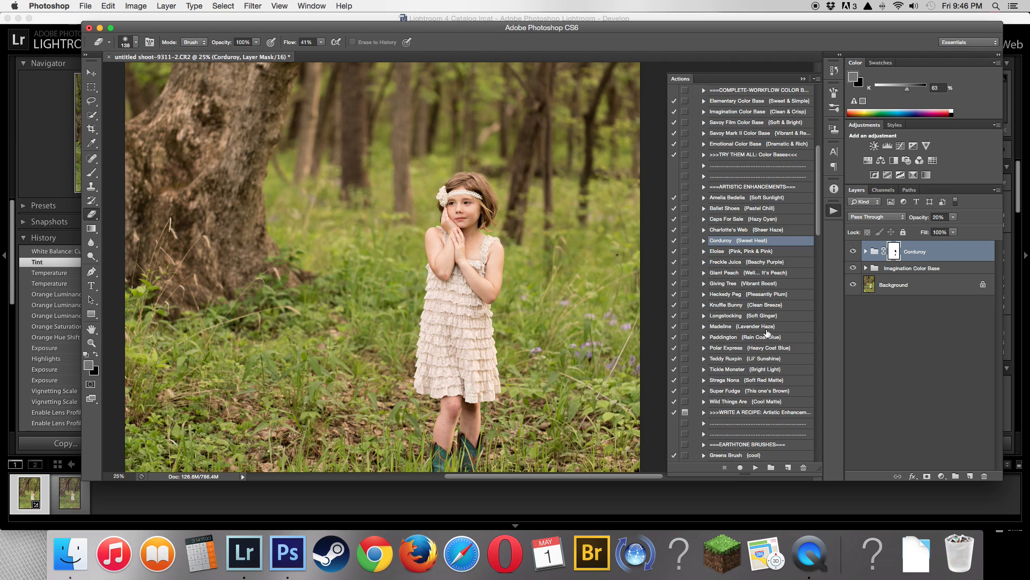
{"action": "scroll", "coordinate": [768, 333], "scroll_direction": "down", "scroll_amount": 15}
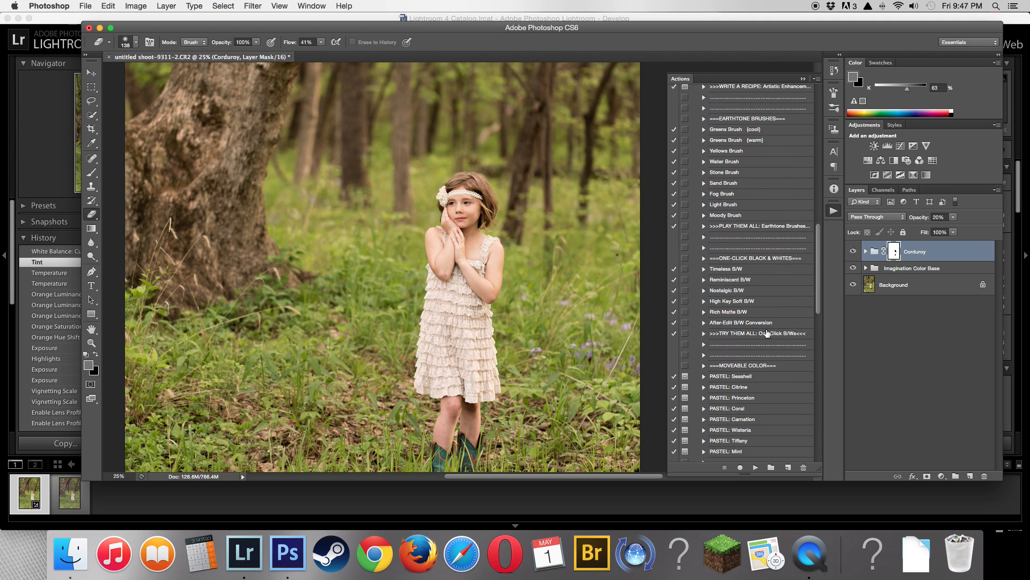
{"action": "scroll", "coordinate": [767, 333], "scroll_direction": "down", "scroll_amount": 9}
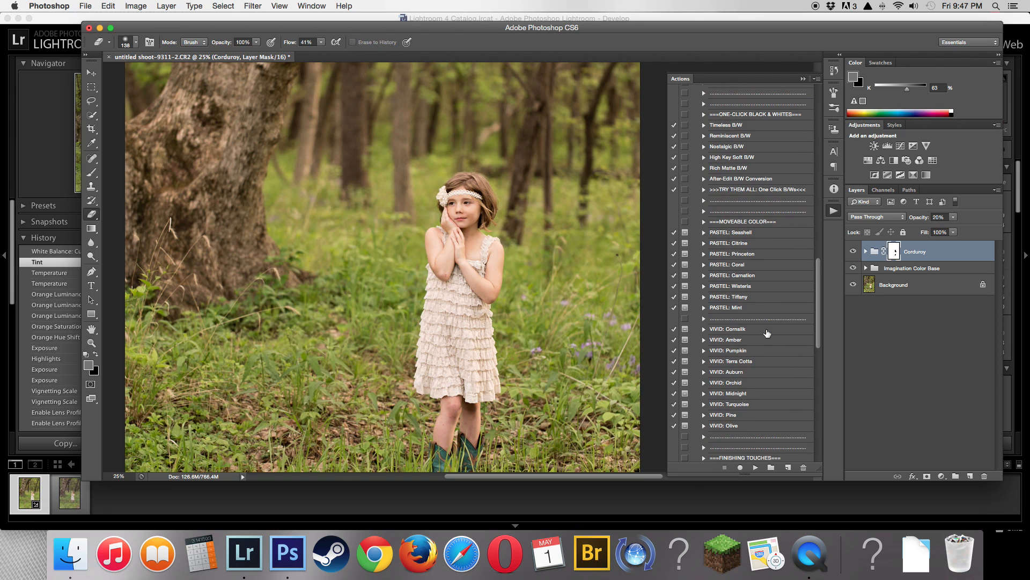
{"action": "key", "text": "super+minus"}
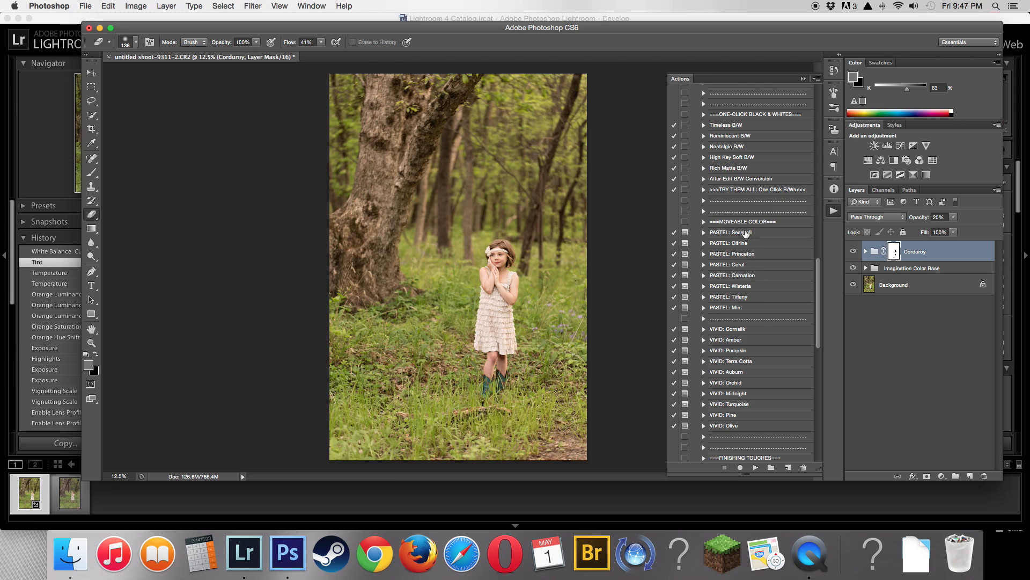
{"action": "left_click", "coordinate": [741, 330]}
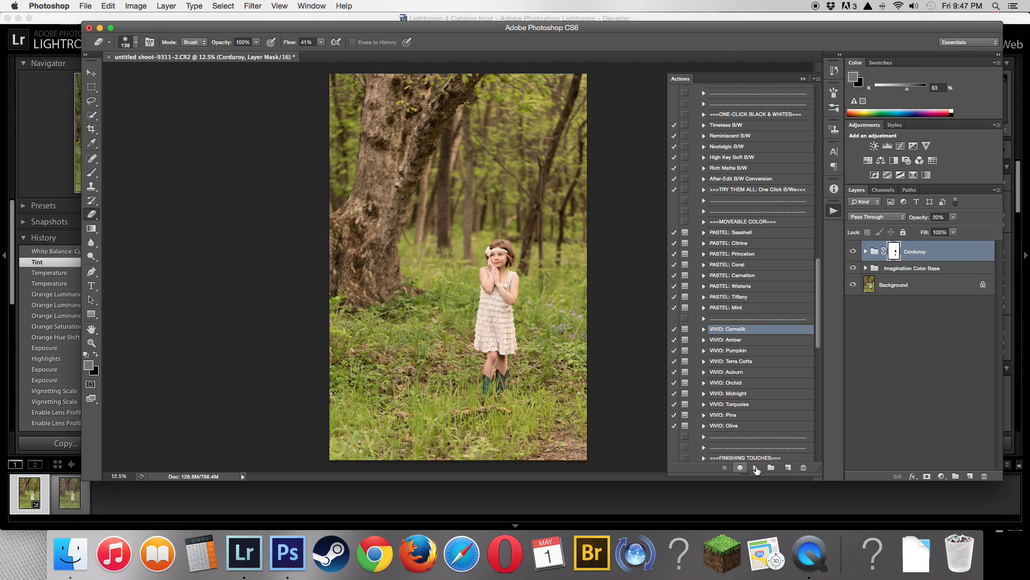
{"action": "left_click", "coordinate": [743, 340]}
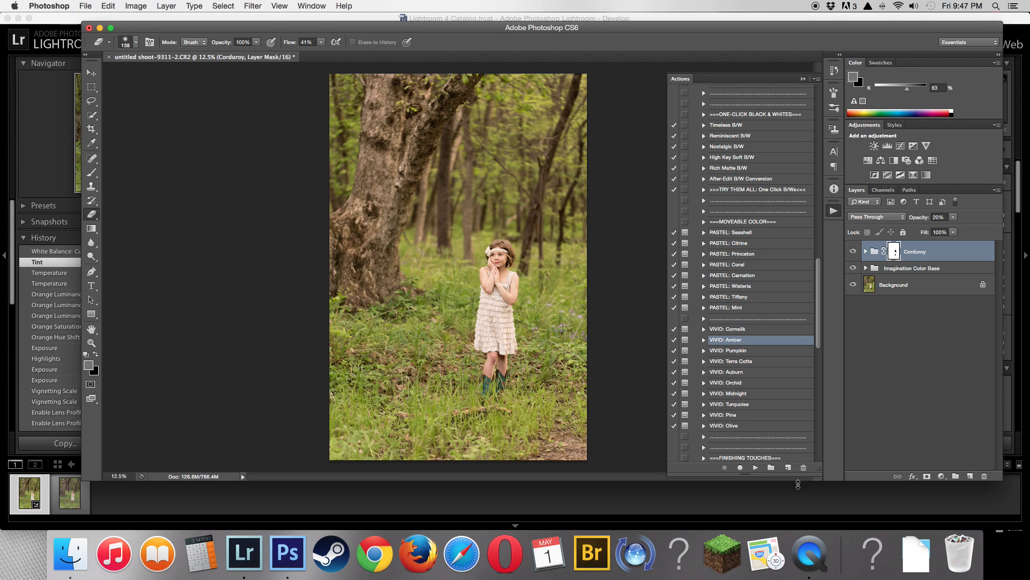
{"action": "left_click", "coordinate": [756, 467]}
{"action": "left_click", "coordinate": [590, 211]}
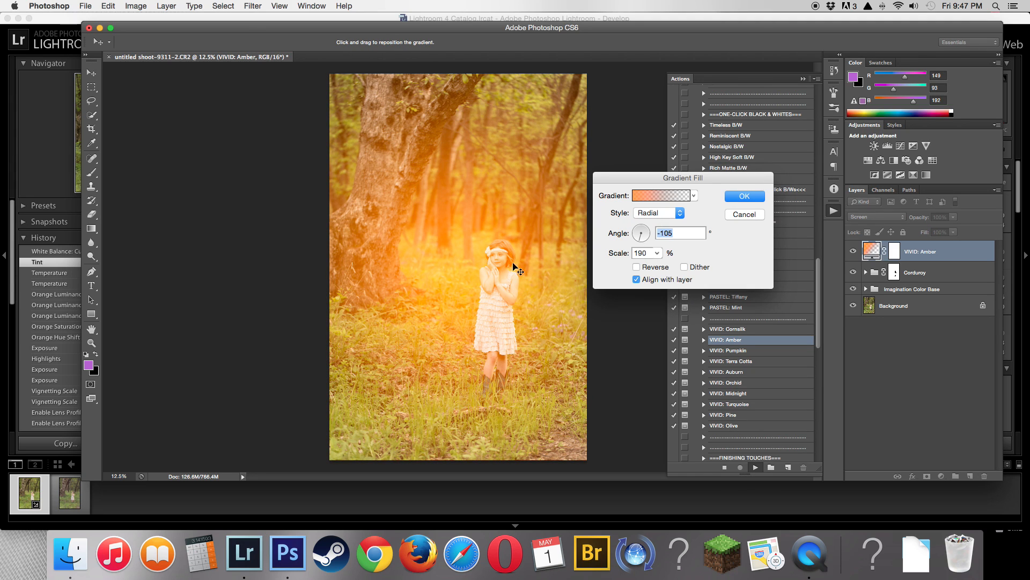
{"action": "left_click_drag", "start_coordinate": [514, 265], "coordinate": [380, 116]}
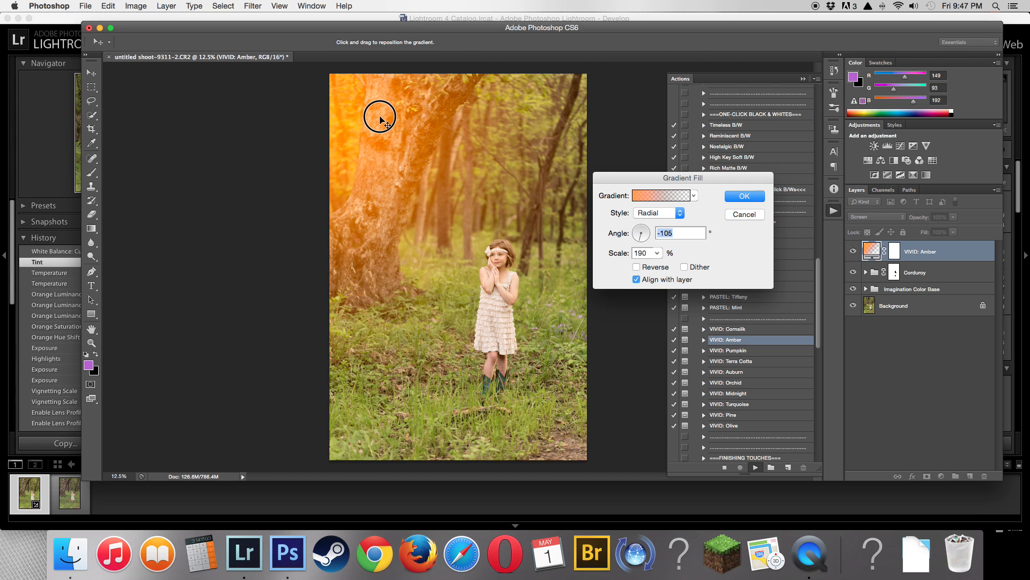
{"action": "left_click", "coordinate": [764, 196]}
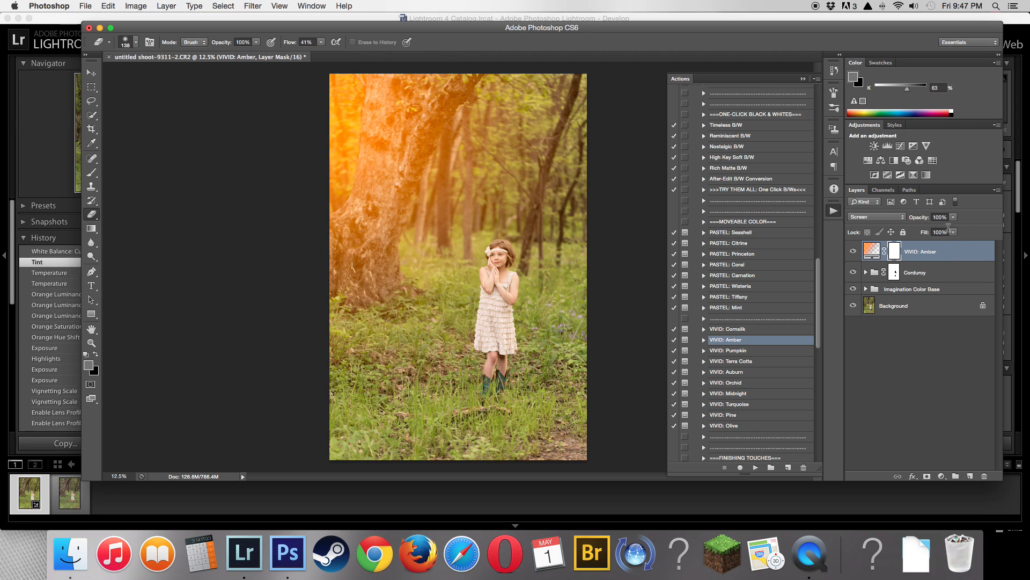
- Lower the VIVID: Amber layer's opacity to 20%
{"action": "left_click", "coordinate": [953, 217]}
{"action": "left_click_drag", "start_coordinate": [954, 228], "coordinate": [920, 233]}
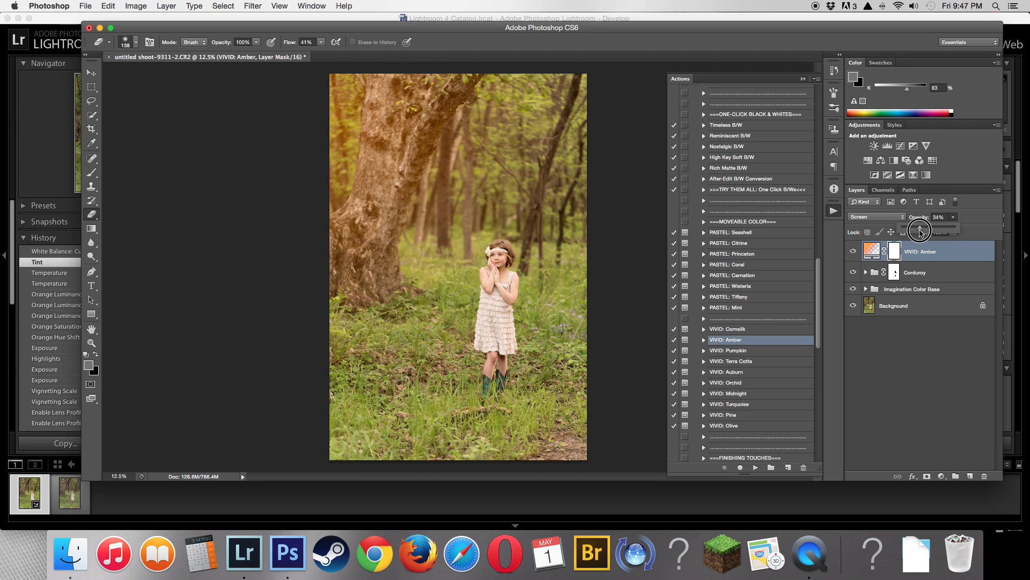
{"action": "left_click_drag", "start_coordinate": [921, 232], "coordinate": [916, 233]}
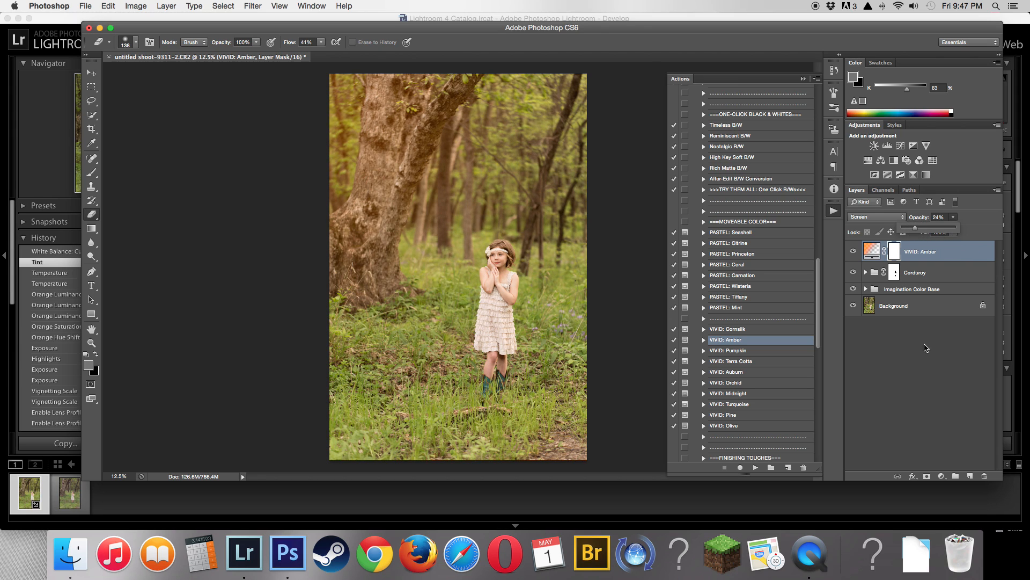
{"action": "scroll", "coordinate": [761, 425], "scroll_direction": "down", "scroll_amount": 5}
{"action": "scroll", "coordinate": [761, 425], "scroll_direction": "down", "scroll_amount": 6}
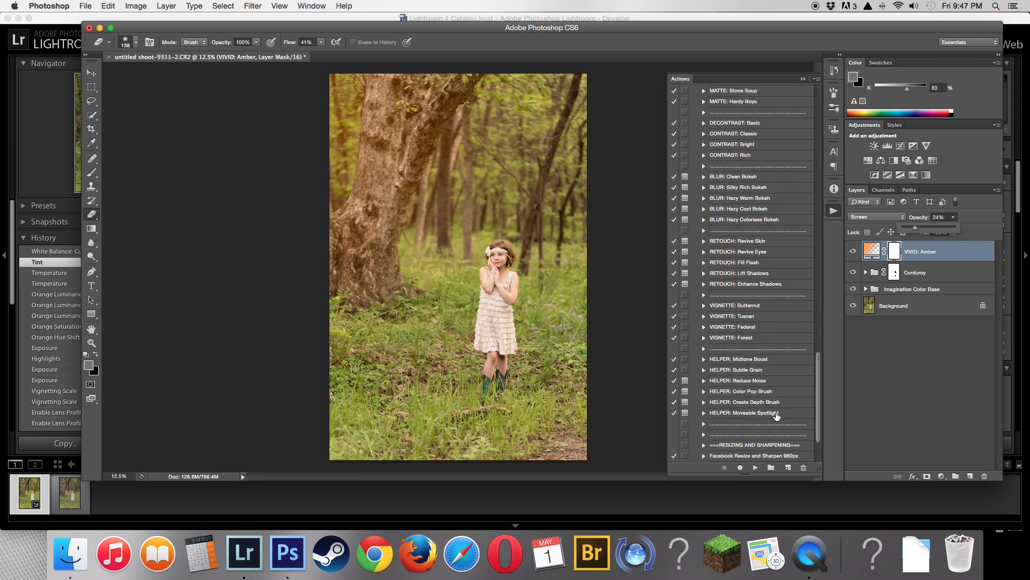
{"action": "scroll", "coordinate": [777, 415], "scroll_direction": "down", "scroll_amount": 1}
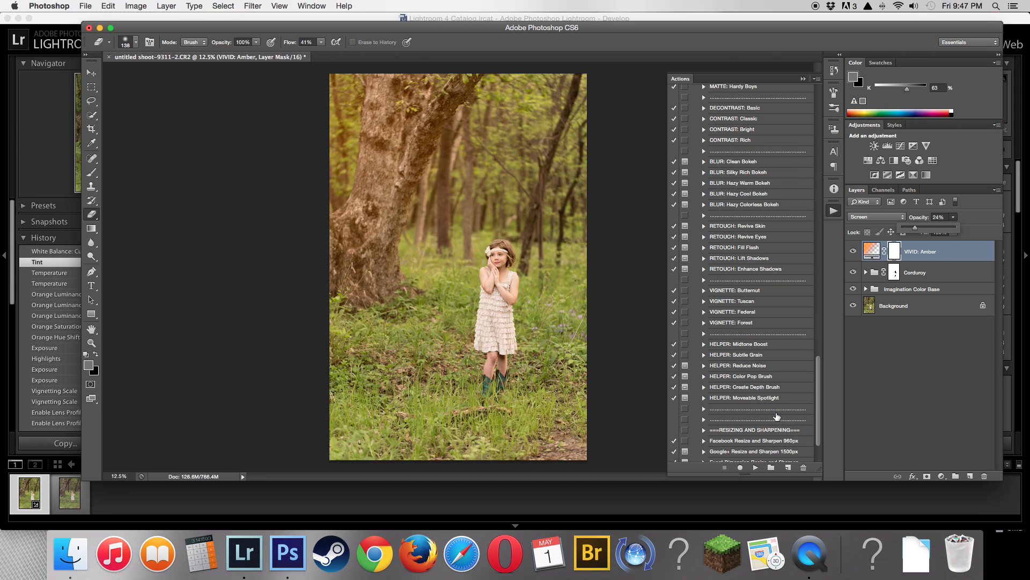
{"action": "scroll", "coordinate": [776, 416], "scroll_direction": "down", "scroll_amount": 2}
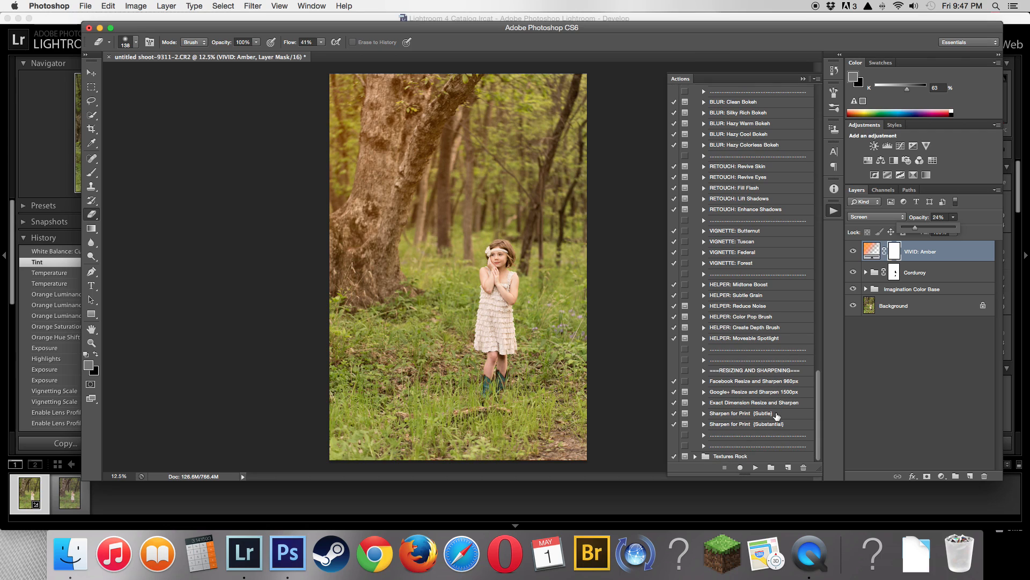
{"action": "left_click_drag", "start_coordinate": [915, 232], "coordinate": [914, 231]}
{"action": "left_click", "coordinate": [942, 218]}
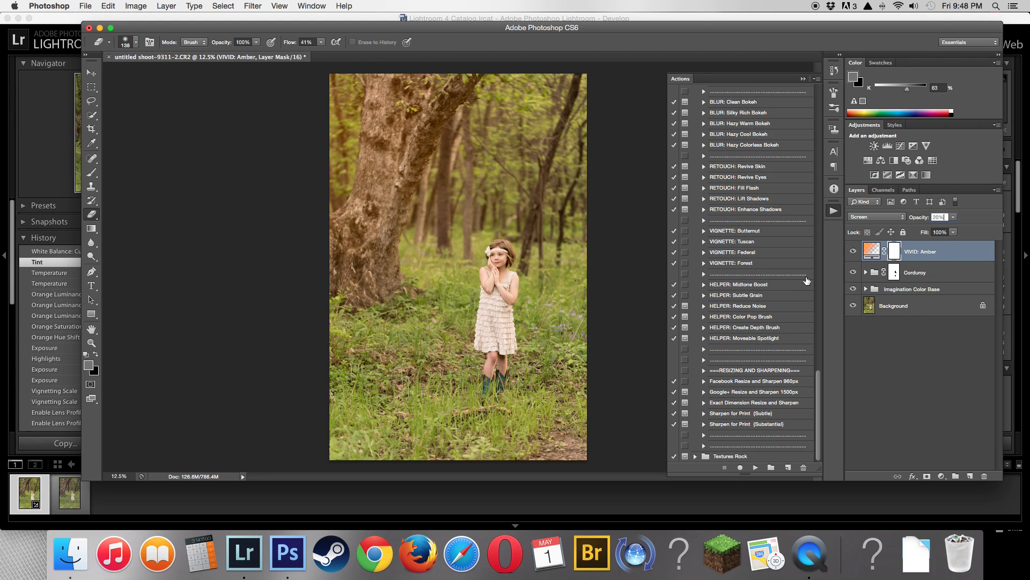
- Run the HELPER: Color Pop Brush action and continue past its instructions
{"action": "left_click", "coordinate": [766, 317]}
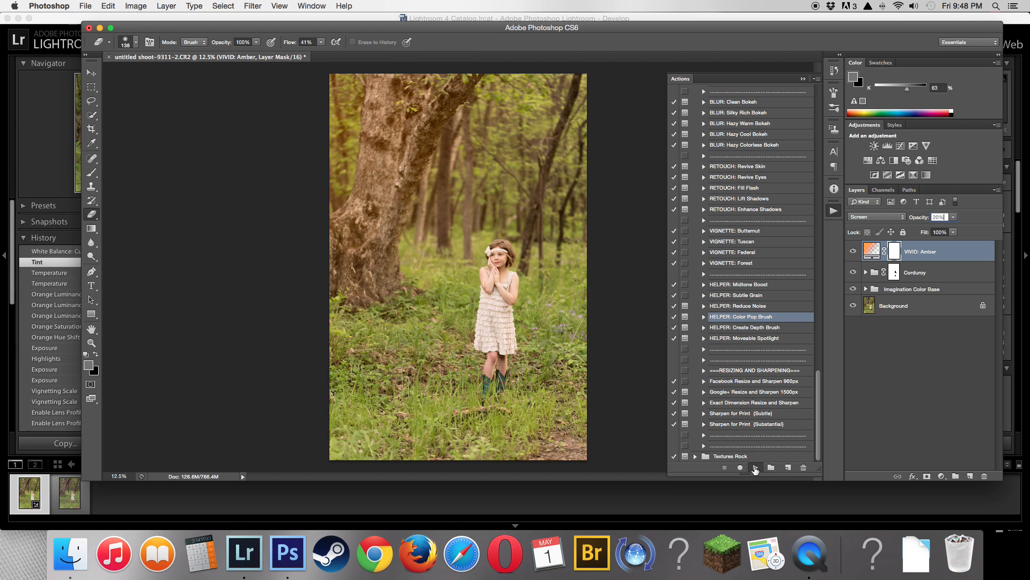
{"action": "left_click", "coordinate": [755, 467]}
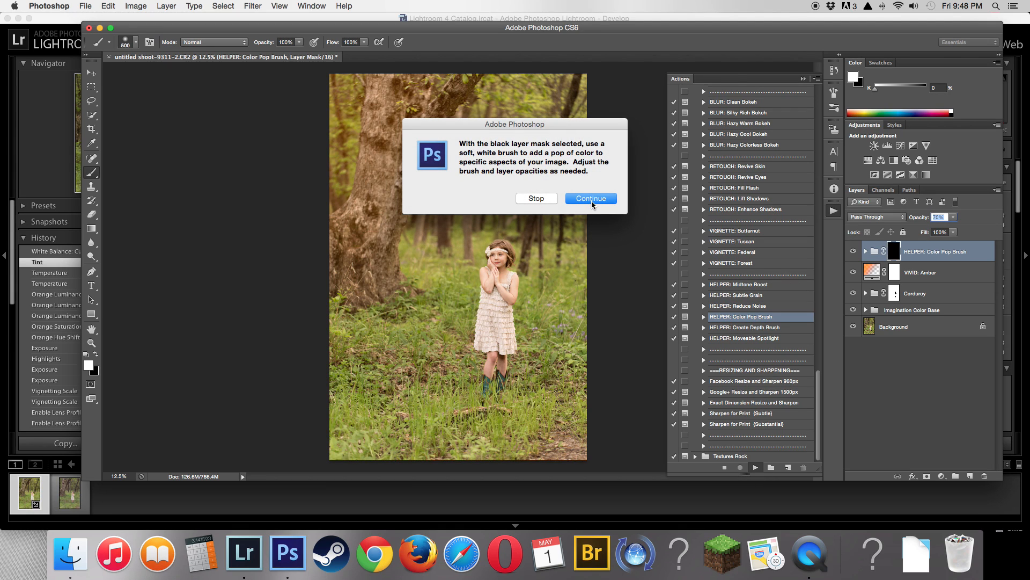
{"action": "left_click", "coordinate": [592, 200]}
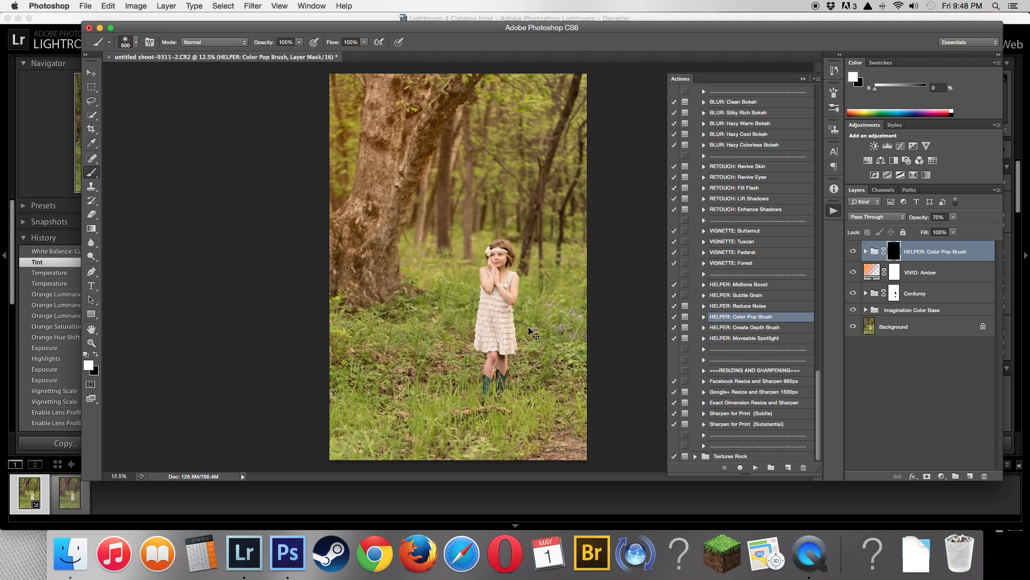
- Paint the Color Pop effect onto the girl's ruffled dress with a soft 155 px white brush on the layer mask
{"action": "key", "text": "super+equal"}
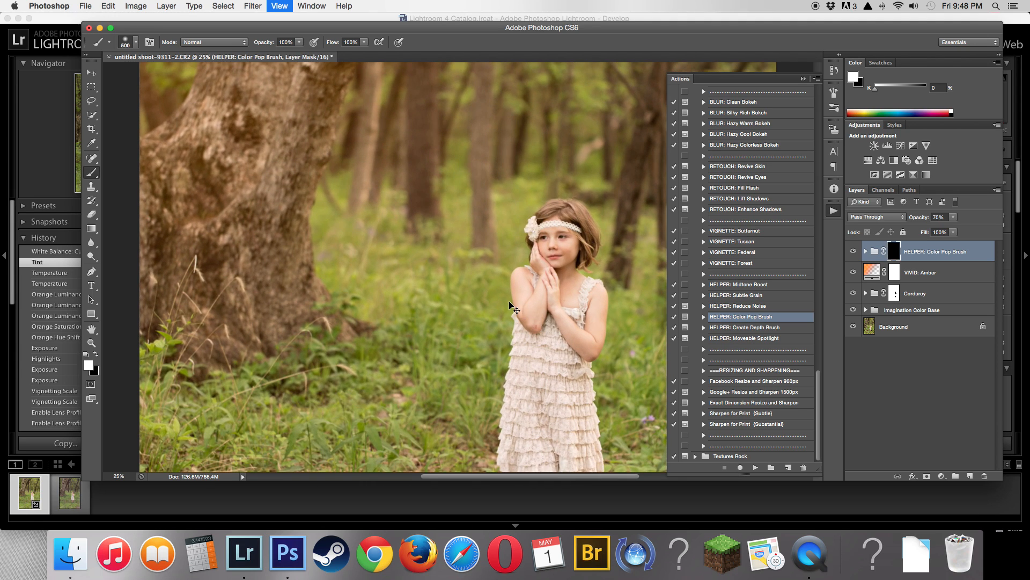
{"action": "key", "text": "super+equal"}
{"action": "scroll", "coordinate": [571, 295], "scroll_direction": "right", "scroll_amount": 10}
{"action": "scroll", "coordinate": [572, 296], "scroll_direction": "down", "scroll_amount": 10}
{"action": "scroll", "coordinate": [567, 291], "scroll_direction": "down", "scroll_amount": 3}
{"action": "scroll", "coordinate": [568, 292], "scroll_direction": "up", "scroll_amount": 4}
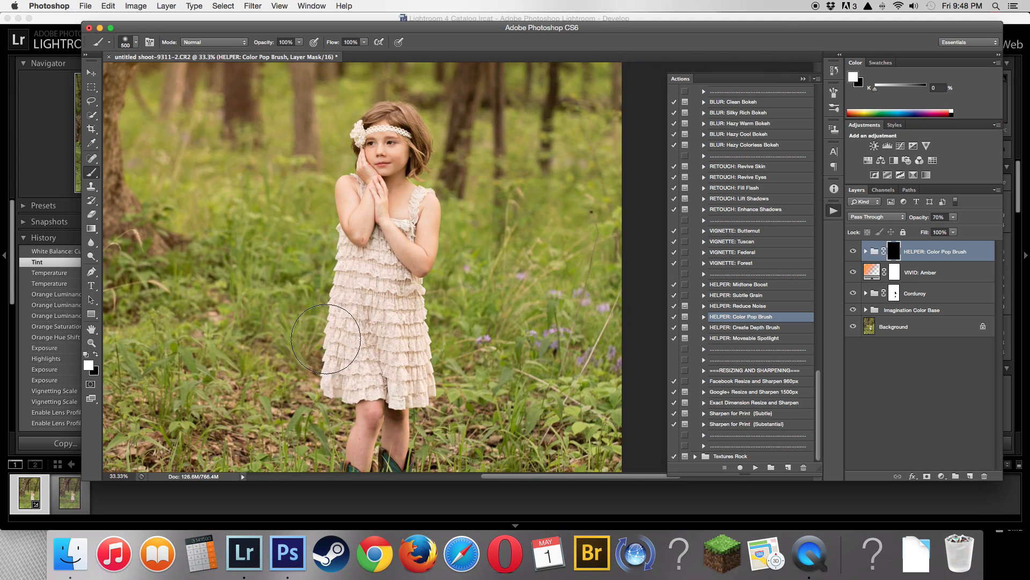
{"action": "right_click", "coordinate": [433, 350]}
{"action": "left_click_drag", "start_coordinate": [504, 370], "coordinate": [493, 368]}
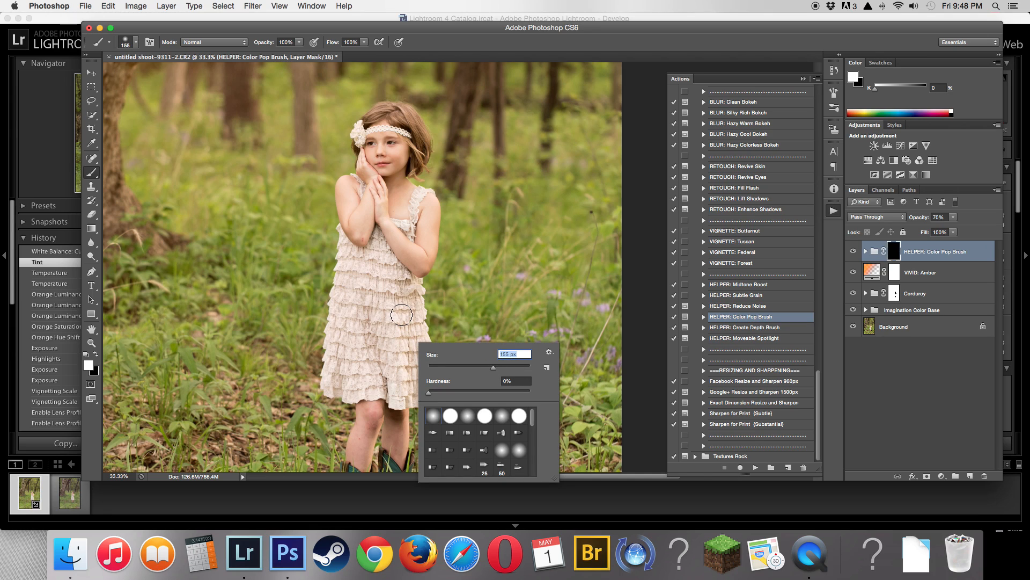
{"action": "mouse_move", "coordinate": [350, 261]}
{"action": "left_mouse_down"}
{"action": "mouse_move", "coordinate": [338, 306]}
{"action": "mouse_move", "coordinate": [345, 383]}
{"action": "mouse_move", "coordinate": [365, 385]}
{"action": "mouse_move", "coordinate": [371, 293]}
{"action": "mouse_move", "coordinate": [364, 307]}
{"action": "mouse_move", "coordinate": [349, 286]}
{"action": "mouse_move", "coordinate": [354, 261]}
{"action": "mouse_move", "coordinate": [367, 265]}
{"action": "mouse_move", "coordinate": [378, 246]}
{"action": "mouse_move", "coordinate": [366, 386]}
{"action": "mouse_move", "coordinate": [404, 398]}
{"action": "mouse_move", "coordinate": [422, 381]}
{"action": "mouse_move", "coordinate": [409, 288]}
{"action": "mouse_move", "coordinate": [382, 260]}
{"action": "mouse_move", "coordinate": [387, 354]}
{"action": "mouse_move", "coordinate": [389, 315]}
{"action": "mouse_move", "coordinate": [404, 339]}
{"action": "mouse_move", "coordinate": [398, 399]}
{"action": "mouse_move", "coordinate": [416, 391]}
{"action": "mouse_move", "coordinate": [421, 374]}
{"action": "mouse_move", "coordinate": [398, 317]}
{"action": "left_mouse_up"}
{"action": "mouse_move", "coordinate": [352, 261]}
{"action": "left_mouse_down"}
{"action": "mouse_move", "coordinate": [332, 380]}
{"action": "mouse_move", "coordinate": [392, 383]}
{"action": "mouse_move", "coordinate": [380, 377]}
{"action": "mouse_move", "coordinate": [391, 338]}
{"action": "mouse_move", "coordinate": [366, 267]}
{"action": "left_mouse_up"}
- Reduce the brush to 61 px and paint the Color Pop effect along the dress's neckline and lace shoulder strap
{"action": "key", "text": "super+equal"}
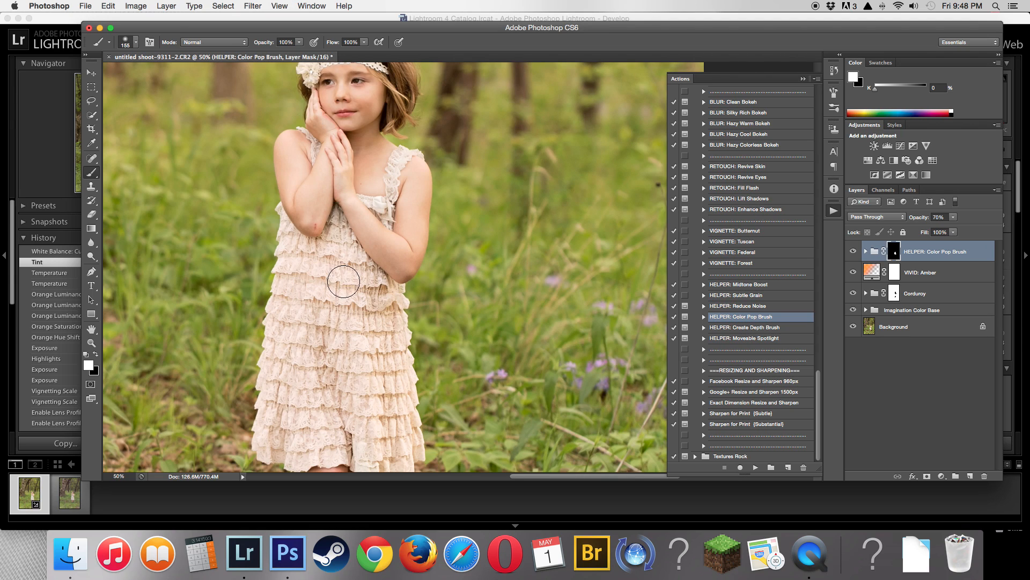
{"action": "right_click", "coordinate": [345, 282]}
{"action": "left_click_drag", "start_coordinate": [424, 306], "coordinate": [390, 306]}
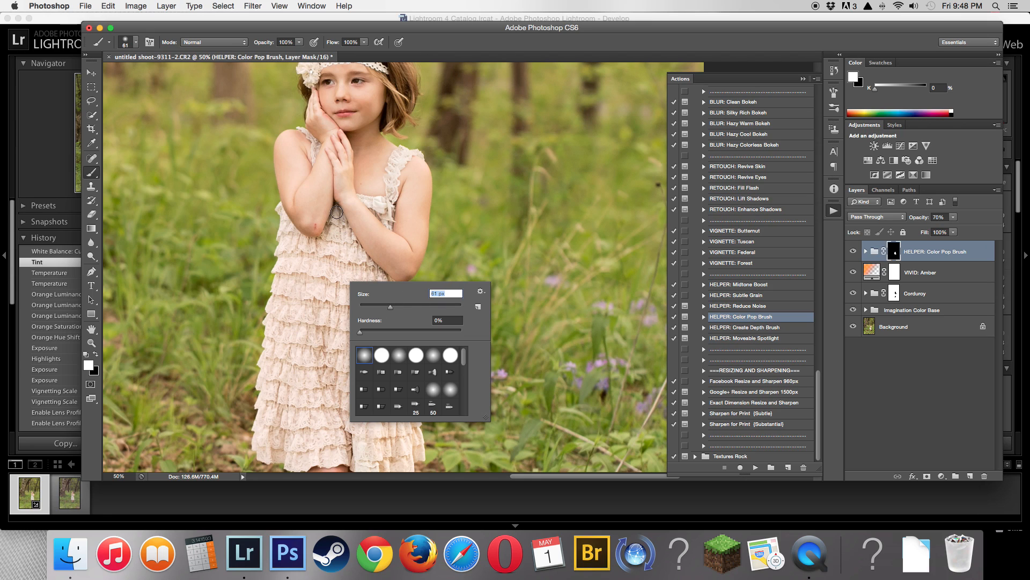
{"action": "left_click", "coordinate": [336, 212]}
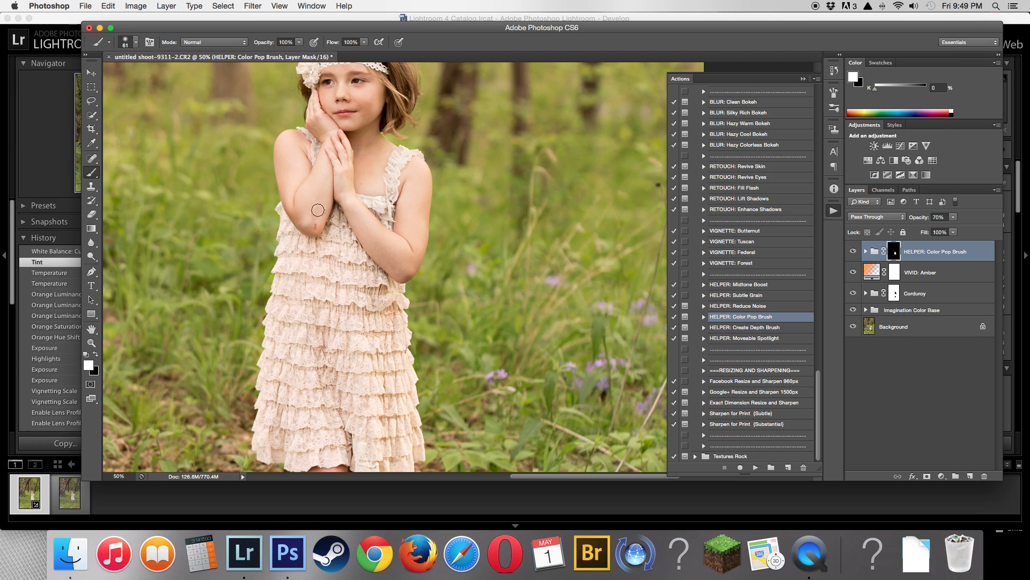
{"action": "mouse_move", "coordinate": [358, 199]}
{"action": "left_mouse_down"}
{"action": "mouse_move", "coordinate": [388, 220]}
{"action": "mouse_move", "coordinate": [406, 153]}
{"action": "left_mouse_up"}
- Paint the Color Pop effect along the girl's lace headband and reduce the brush size to 25 px
{"action": "scroll", "coordinate": [342, 136], "scroll_direction": "up", "scroll_amount": 3}
{"action": "mouse_move", "coordinate": [313, 111]}
{"action": "left_mouse_down"}
{"action": "mouse_move", "coordinate": [310, 126]}
{"action": "mouse_move", "coordinate": [314, 113]}
{"action": "mouse_move", "coordinate": [335, 125]}
{"action": "mouse_move", "coordinate": [321, 113]}
{"action": "mouse_move", "coordinate": [336, 110]}
{"action": "mouse_move", "coordinate": [386, 120]}
{"action": "left_mouse_up"}
{"action": "right_click", "coordinate": [316, 117]}
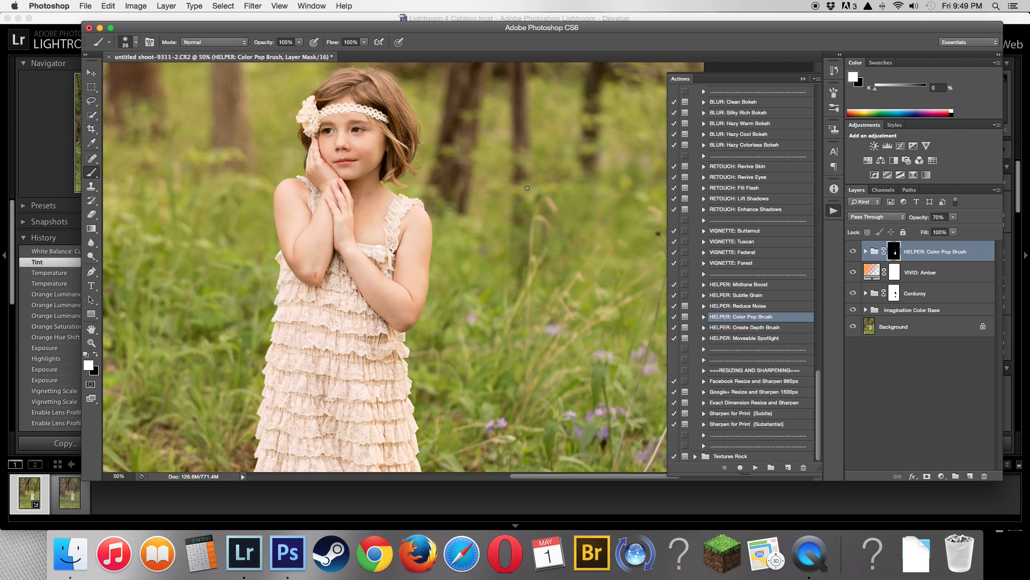
{"action": "key", "text": "super+minus"}
{"action": "key", "text": "super+minus"}
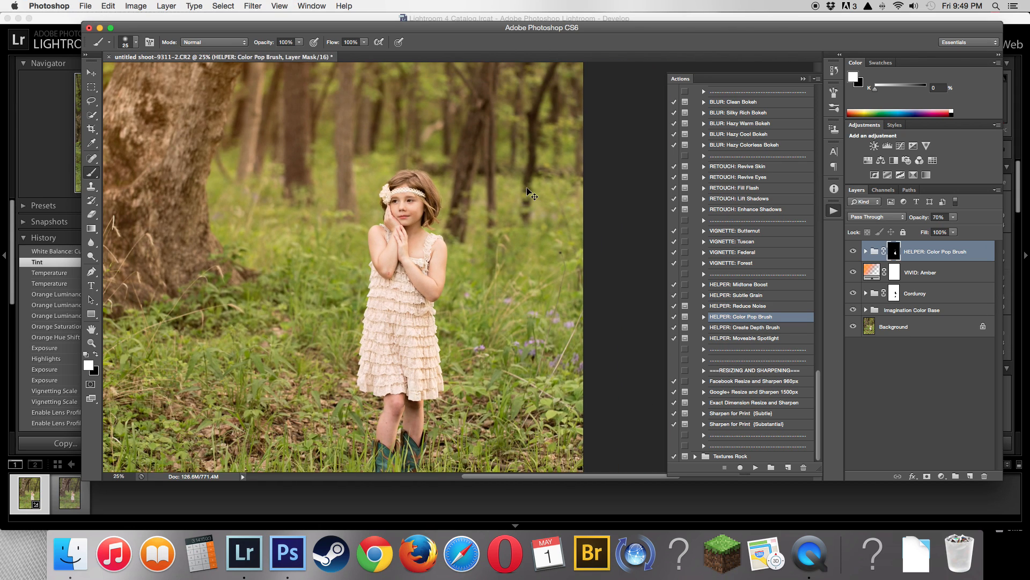
{"action": "key", "text": "super+minus"}
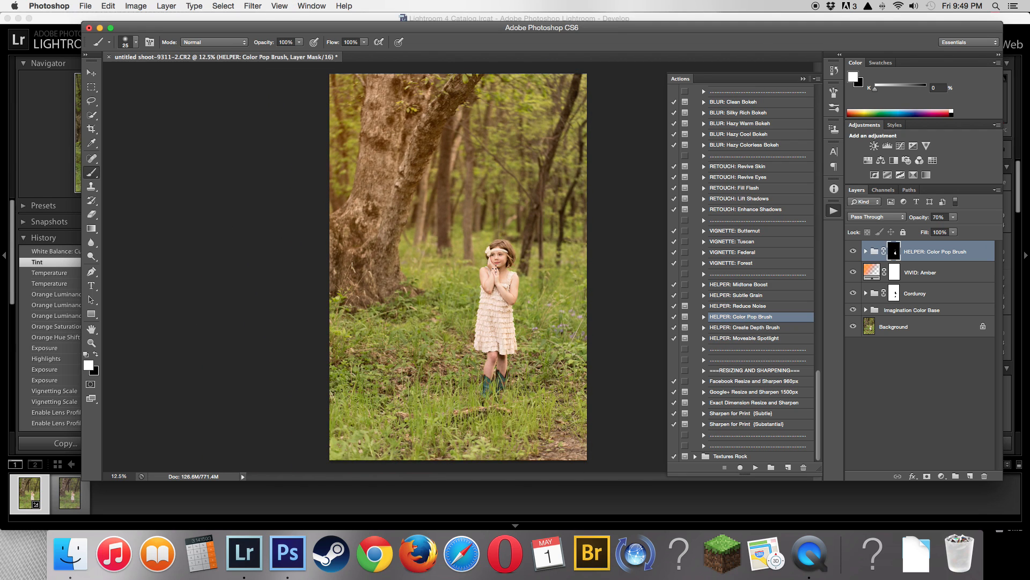
- Undo the last Color Pop brush stroke over the girl's cheek and the background
{"action": "key", "text": "super+plus"}
{"action": "key", "text": "super+plus"}
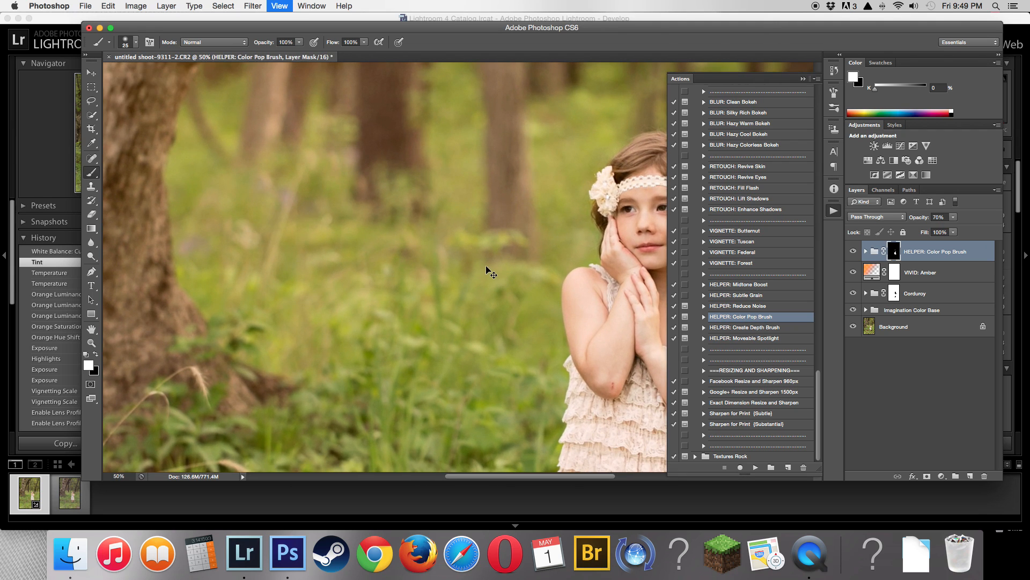
{"action": "key", "text": "super+plus"}
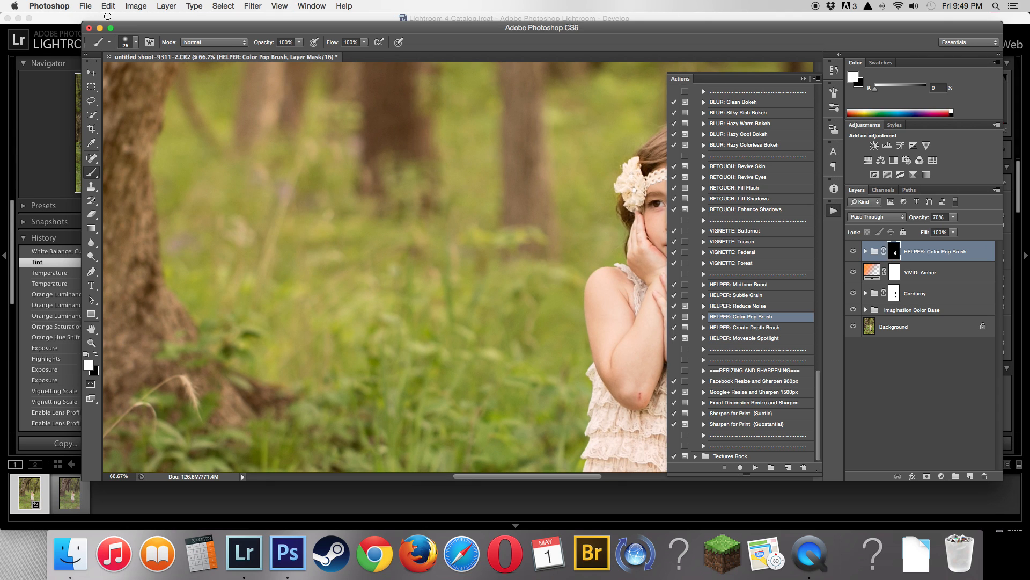
{"action": "scroll", "coordinate": [110, 2], "scroll_direction": "left", "scroll_amount": 7}
{"action": "scroll", "coordinate": [112, 5], "scroll_direction": "right", "scroll_amount": 10}
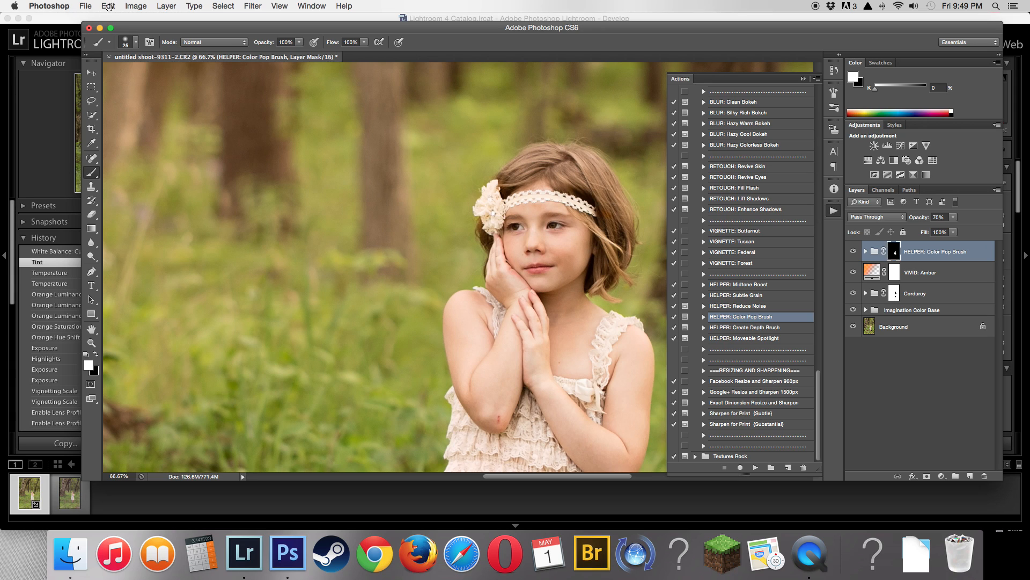
{"action": "left_click", "coordinate": [108, 6]}
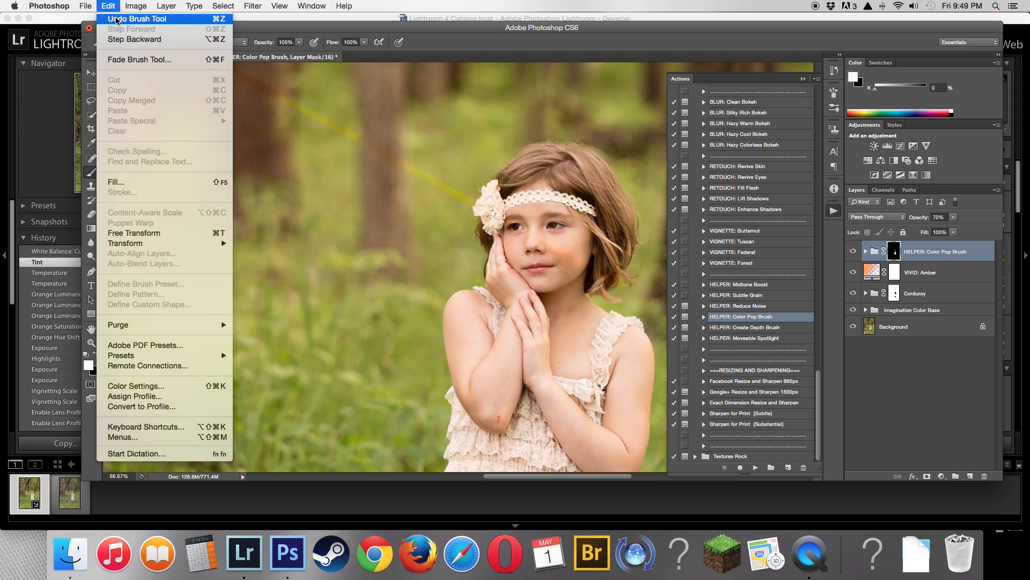
{"action": "left_click", "coordinate": [117, 20]}
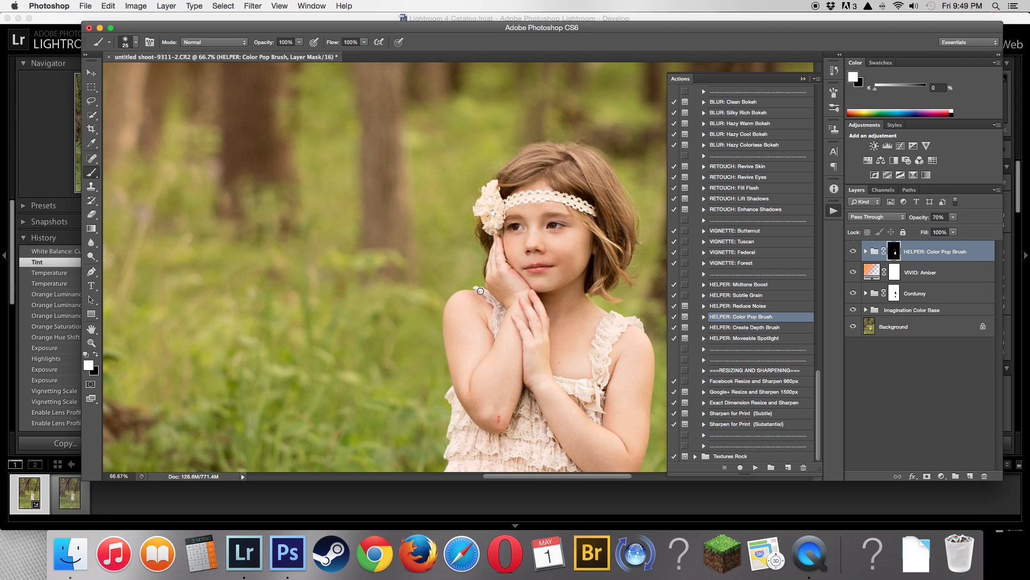
- Paint the Color Pop effect onto the lace strap at the girl's shoulder beside her raised hand
{"action": "mouse_move", "coordinate": [479, 289]}
{"action": "left_mouse_down"}
{"action": "mouse_move", "coordinate": [493, 301]}
{"action": "mouse_move", "coordinate": [495, 332]}
{"action": "mouse_move", "coordinate": [501, 310]}
{"action": "mouse_move", "coordinate": [486, 295]}
{"action": "left_mouse_up"}
{"action": "key", "text": "ctrl+minus"}
{"action": "key", "text": "ctrl+minus"}
{"action": "key", "text": "ctrl+minus"}
{"action": "key", "text": "ctrl+minus"}
{"action": "key", "text": "ctrl+minus"}
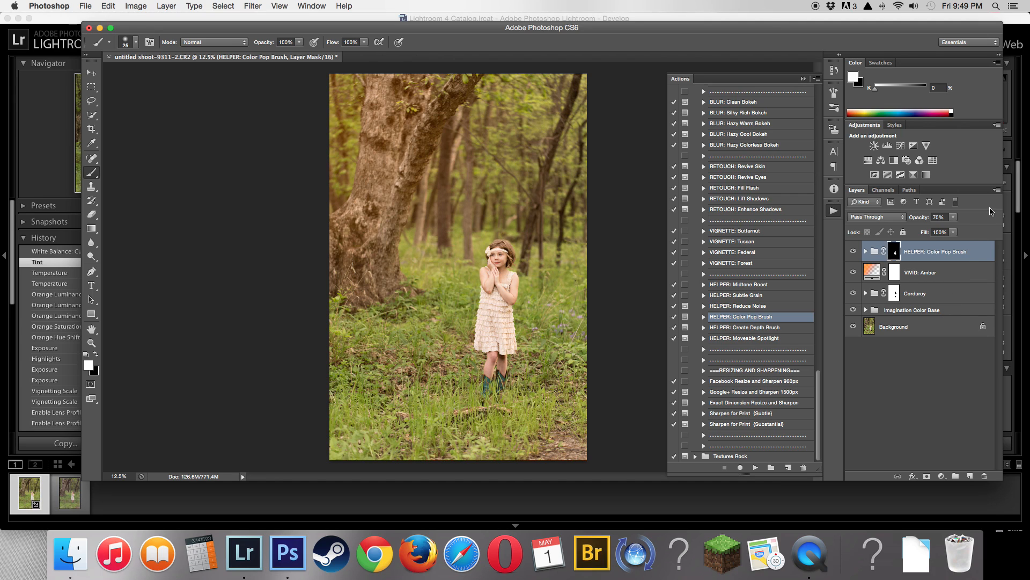
- Flatten all layers of the edited portrait into the Background
{"action": "left_click", "coordinate": [996, 192]}
{"action": "left_click", "coordinate": [890, 428]}
{"action": "left_click", "coordinate": [607, 188]}
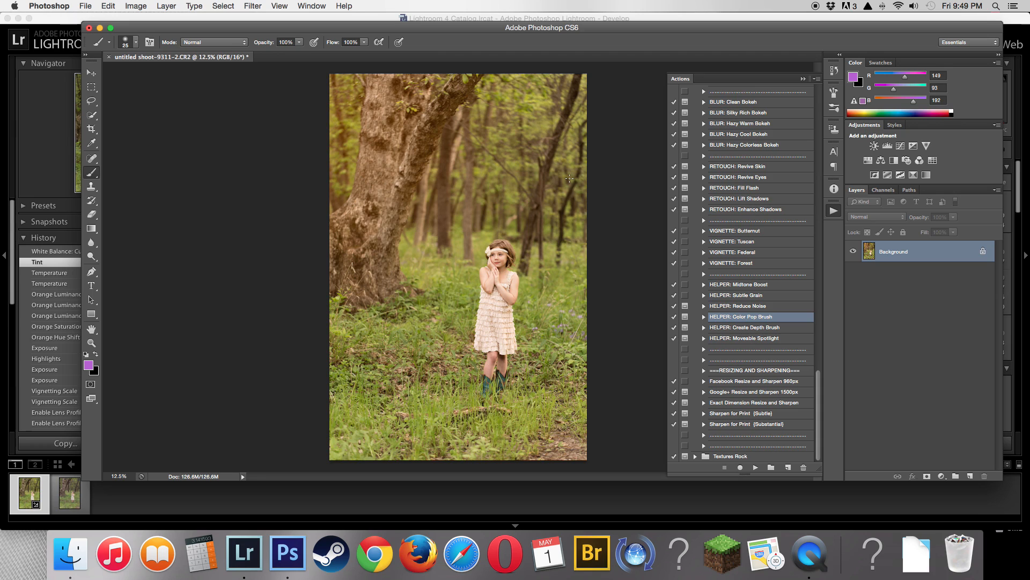
- Run the HELPER: Create Depth Brush action on the flattened portrait and continue past its brush instructions
{"action": "left_click", "coordinate": [760, 325]}
{"action": "left_click", "coordinate": [756, 468]}
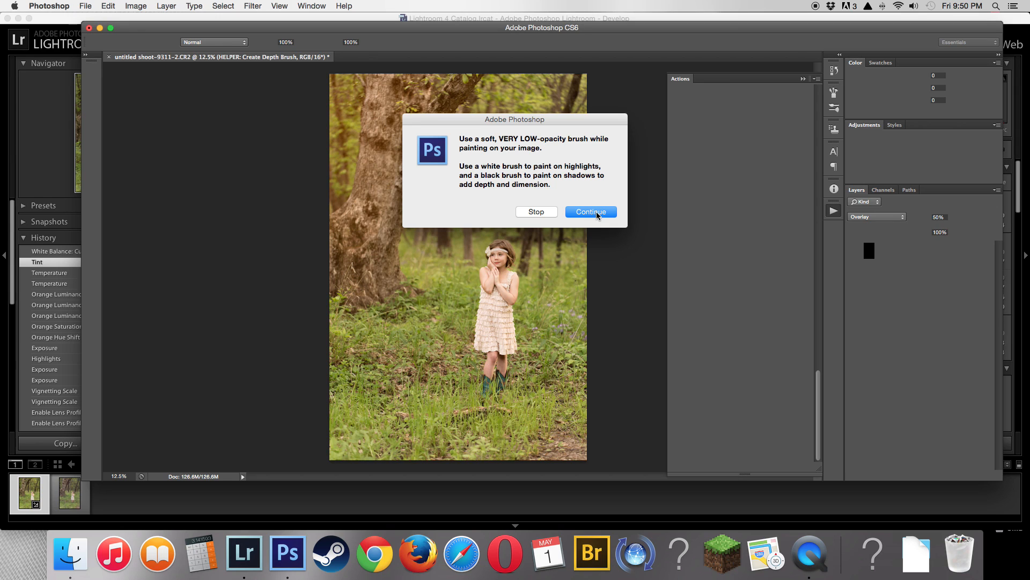
{"action": "left_click", "coordinate": [596, 214]}
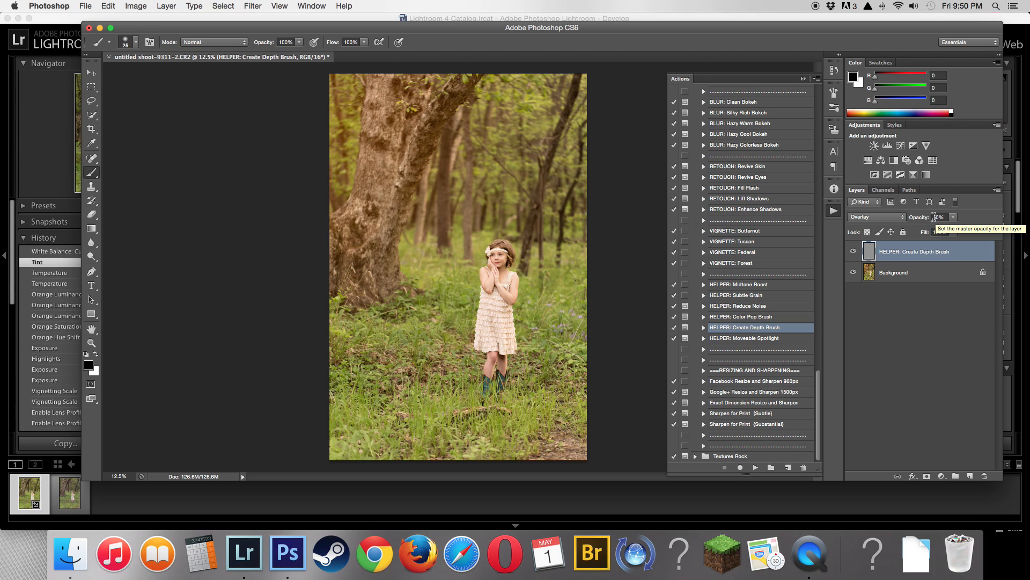
- Enlarge the soft black brush to 1211 px and paint over the whole photo on the Create Depth Brush layer
{"action": "right_click", "coordinate": [419, 157]}
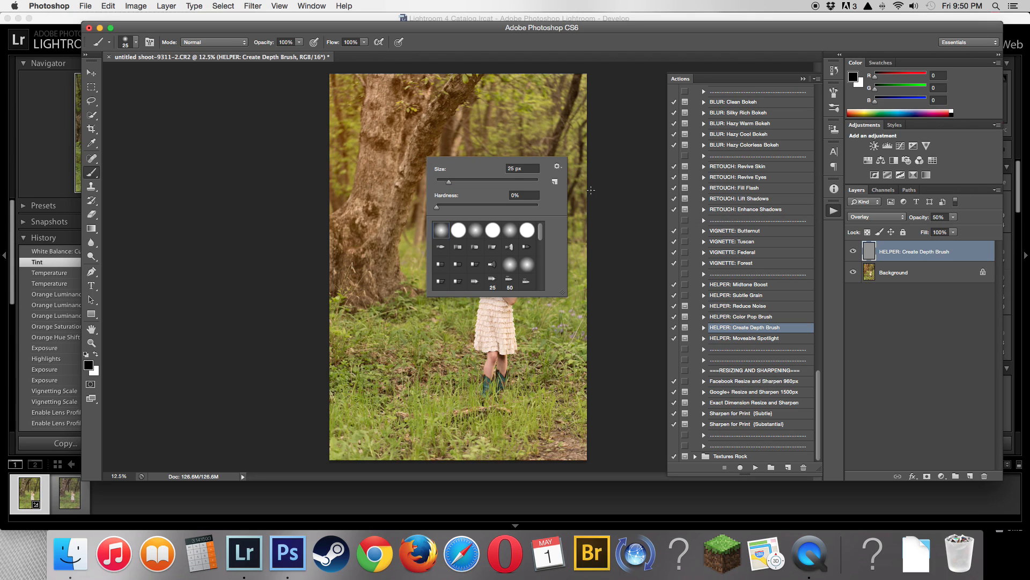
{"action": "left_click", "coordinate": [522, 181]}
{"action": "left_click", "coordinate": [535, 182]}
{"action": "mouse_move", "coordinate": [575, 97]}
{"action": "left_mouse_down"}
{"action": "mouse_move", "coordinate": [312, 75]}
{"action": "mouse_move", "coordinate": [549, 99]}
{"action": "mouse_move", "coordinate": [331, 119]}
{"action": "mouse_move", "coordinate": [570, 166]}
{"action": "mouse_move", "coordinate": [312, 183]}
{"action": "mouse_move", "coordinate": [429, 178]}
{"action": "mouse_move", "coordinate": [375, 206]}
{"action": "left_mouse_up"}
{"action": "mouse_move", "coordinate": [760, 278]}
{"action": "left_mouse_down"}
{"action": "mouse_move", "coordinate": [370, 270]}
{"action": "mouse_move", "coordinate": [531, 326]}
{"action": "mouse_move", "coordinate": [409, 318]}
{"action": "mouse_move", "coordinate": [420, 256]}
{"action": "mouse_move", "coordinate": [360, 251]}
{"action": "mouse_move", "coordinate": [301, 331]}
{"action": "mouse_move", "coordinate": [244, 374]}
{"action": "mouse_move", "coordinate": [321, 388]}
{"action": "mouse_move", "coordinate": [252, 426]}
{"action": "mouse_move", "coordinate": [310, 439]}
{"action": "mouse_move", "coordinate": [690, 445]}
{"action": "mouse_move", "coordinate": [663, 459]}
{"action": "mouse_move", "coordinate": [394, 423]}
{"action": "mouse_move", "coordinate": [553, 406]}
{"action": "mouse_move", "coordinate": [535, 410]}
{"action": "mouse_move", "coordinate": [569, 444]}
{"action": "mouse_move", "coordinate": [566, 459]}
{"action": "mouse_move", "coordinate": [266, 448]}
{"action": "mouse_move", "coordinate": [655, 465]}
{"action": "mouse_move", "coordinate": [474, 439]}
{"action": "mouse_move", "coordinate": [482, 385]}
{"action": "mouse_move", "coordinate": [714, 387]}
{"action": "mouse_move", "coordinate": [488, 77]}
{"action": "left_mouse_up"}
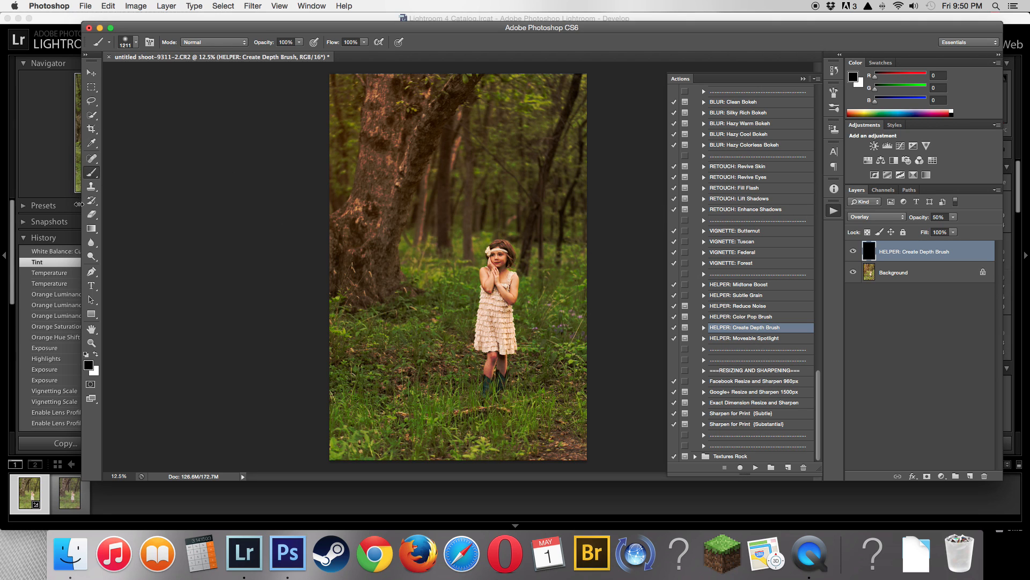
- Switch to the Eraser tool and lower the Create Depth Brush layer's opacity to 13%
{"action": "left_click", "coordinate": [91, 214]}
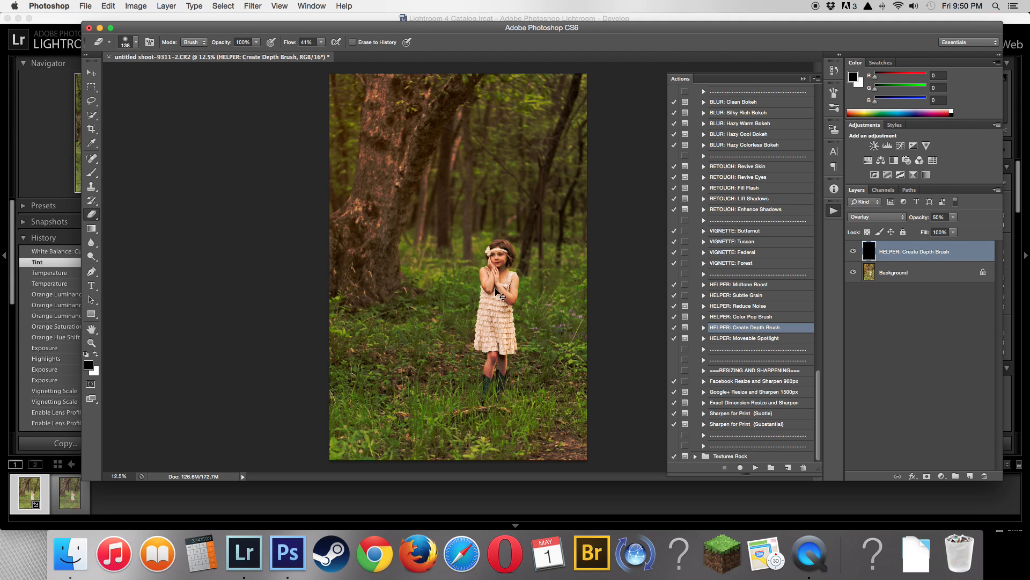
{"action": "key", "text": "super+equal"}
{"action": "key", "text": "super+equal"}
{"action": "key", "text": "super+equal"}
{"action": "key", "text": "super+equal"}
{"action": "left_click", "coordinate": [954, 217]}
{"action": "left_click_drag", "start_coordinate": [956, 227], "coordinate": [935, 232]}
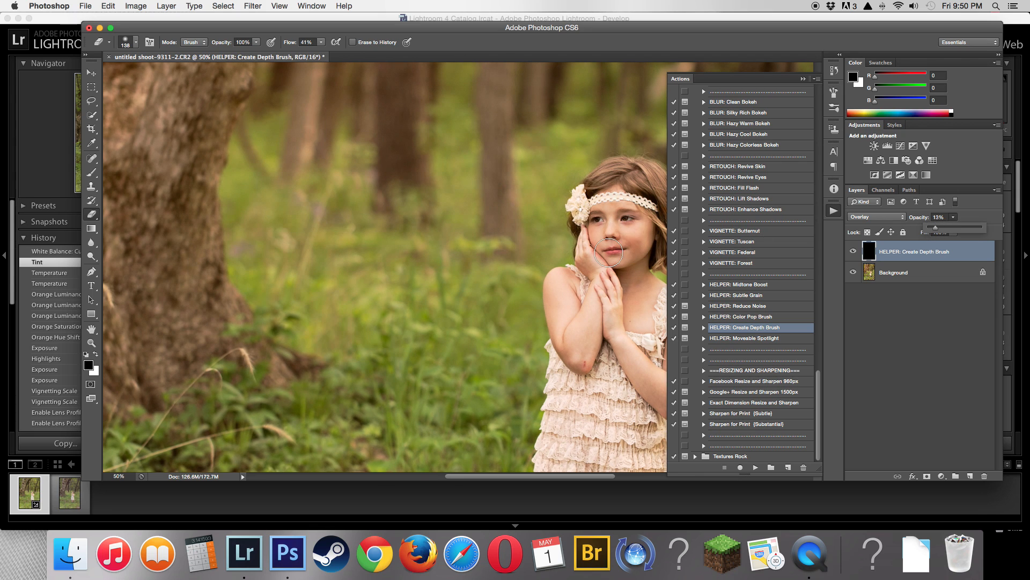
- Compare the photo with and without the depth layer and reduce that layer's opacity to 8%
{"action": "key", "text": "super+minus"}
{"action": "key", "text": "super+minus"}
{"action": "key", "text": "super+minus"}
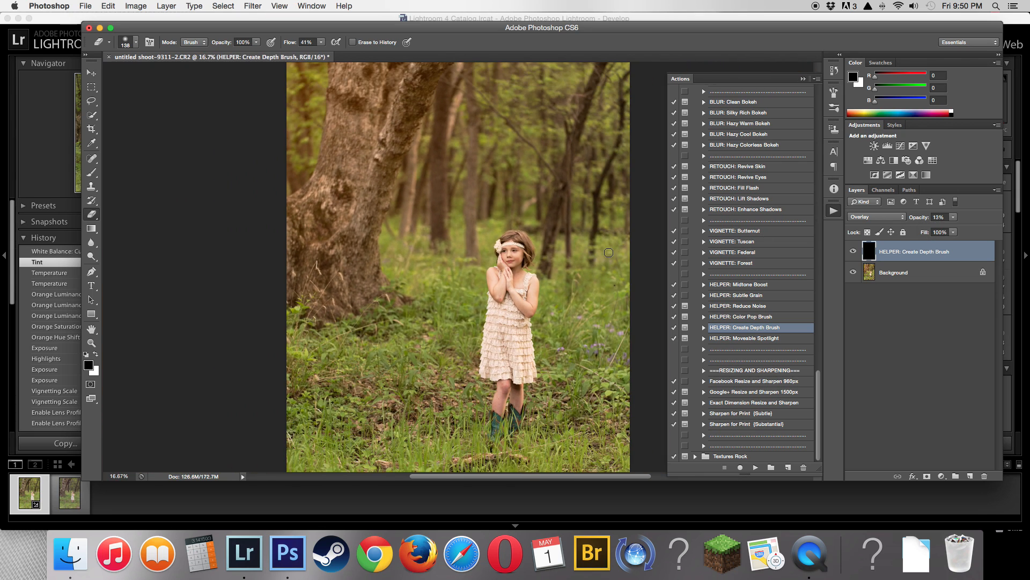
{"action": "left_click", "coordinate": [853, 251]}
{"action": "left_click", "coordinate": [853, 251]}
{"action": "left_click", "coordinate": [853, 252]}
{"action": "left_click", "coordinate": [853, 251]}
{"action": "left_click", "coordinate": [932, 218]}
- Erase the darkening from the girl's face and upper body, enlarging the eraser to 174 px
{"action": "mouse_move", "coordinate": [514, 257]}
{"action": "left_mouse_down"}
{"action": "mouse_move", "coordinate": [517, 235]}
{"action": "mouse_move", "coordinate": [526, 257]}
{"action": "mouse_move", "coordinate": [503, 265]}
{"action": "mouse_move", "coordinate": [500, 297]}
{"action": "mouse_move", "coordinate": [495, 270]}
{"action": "mouse_move", "coordinate": [493, 289]}
{"action": "mouse_move", "coordinate": [509, 286]}
{"action": "mouse_move", "coordinate": [516, 263]}
{"action": "mouse_move", "coordinate": [532, 282]}
{"action": "mouse_move", "coordinate": [532, 312]}
{"action": "mouse_move", "coordinate": [513, 297]}
{"action": "mouse_move", "coordinate": [512, 275]}
{"action": "left_mouse_up"}
{"action": "right_click", "coordinate": [509, 278]}
{"action": "left_click_drag", "start_coordinate": [586, 302], "coordinate": [596, 303]}
{"action": "mouse_move", "coordinate": [504, 288]}
{"action": "left_mouse_down"}
{"action": "mouse_move", "coordinate": [504, 240]}
{"action": "mouse_move", "coordinate": [520, 235]}
{"action": "mouse_move", "coordinate": [527, 258]}
{"action": "mouse_move", "coordinate": [514, 260]}
{"action": "mouse_move", "coordinate": [513, 275]}
{"action": "mouse_move", "coordinate": [504, 261]}
{"action": "mouse_move", "coordinate": [530, 311]}
{"action": "mouse_move", "coordinate": [535, 280]}
{"action": "mouse_move", "coordinate": [517, 298]}
{"action": "mouse_move", "coordinate": [504, 320]}
{"action": "left_mouse_up"}
- Set the eraser size to 247 px and erase the darkening from the girl's ruffled dress
{"action": "right_click", "coordinate": [503, 321]}
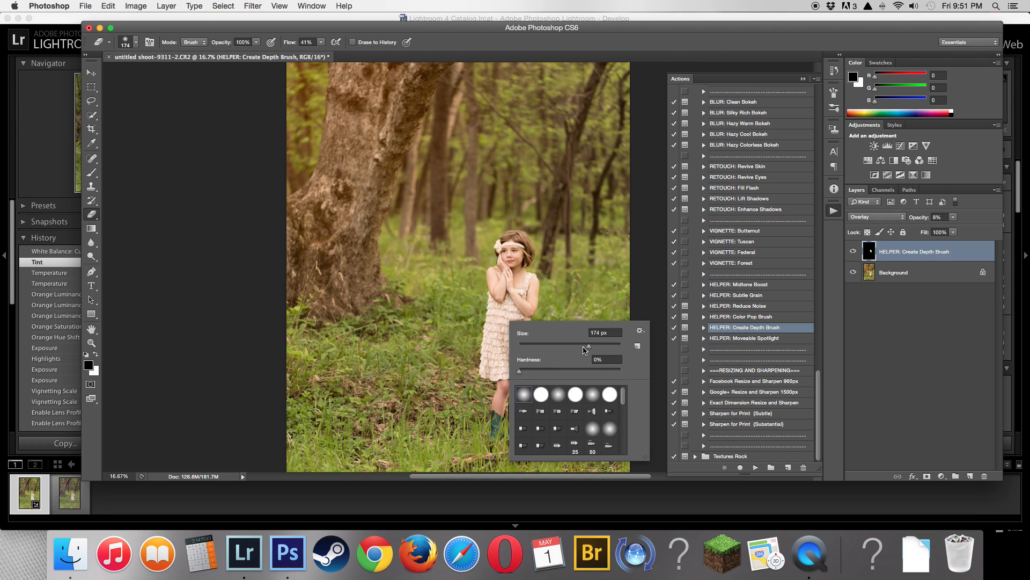
{"action": "left_click_drag", "start_coordinate": [600, 349], "coordinate": [604, 347]}
{"action": "left_click", "coordinate": [506, 307]}
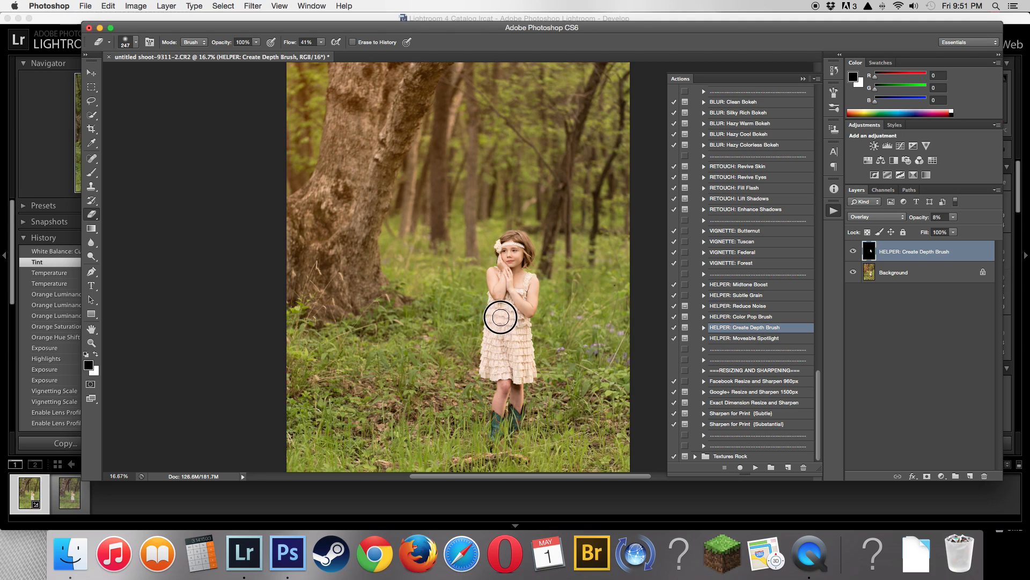
{"action": "mouse_move", "coordinate": [492, 335]}
{"action": "left_mouse_down"}
{"action": "mouse_move", "coordinate": [489, 368]}
{"action": "mouse_move", "coordinate": [525, 376]}
{"action": "mouse_move", "coordinate": [507, 294]}
{"action": "mouse_move", "coordinate": [520, 282]}
{"action": "mouse_move", "coordinate": [514, 262]}
{"action": "mouse_move", "coordinate": [527, 292]}
{"action": "mouse_move", "coordinate": [505, 364]}
{"action": "mouse_move", "coordinate": [523, 377]}
{"action": "mouse_move", "coordinate": [531, 367]}
{"action": "mouse_move", "coordinate": [524, 287]}
{"action": "mouse_move", "coordinate": [502, 304]}
{"action": "mouse_move", "coordinate": [488, 362]}
{"action": "mouse_move", "coordinate": [511, 372]}
{"action": "left_mouse_up"}
- Reduce the eraser to 193 px and erase the darkening from the girl's legs up to her head
{"action": "right_click", "coordinate": [513, 370]}
{"action": "left_click", "coordinate": [602, 394]}
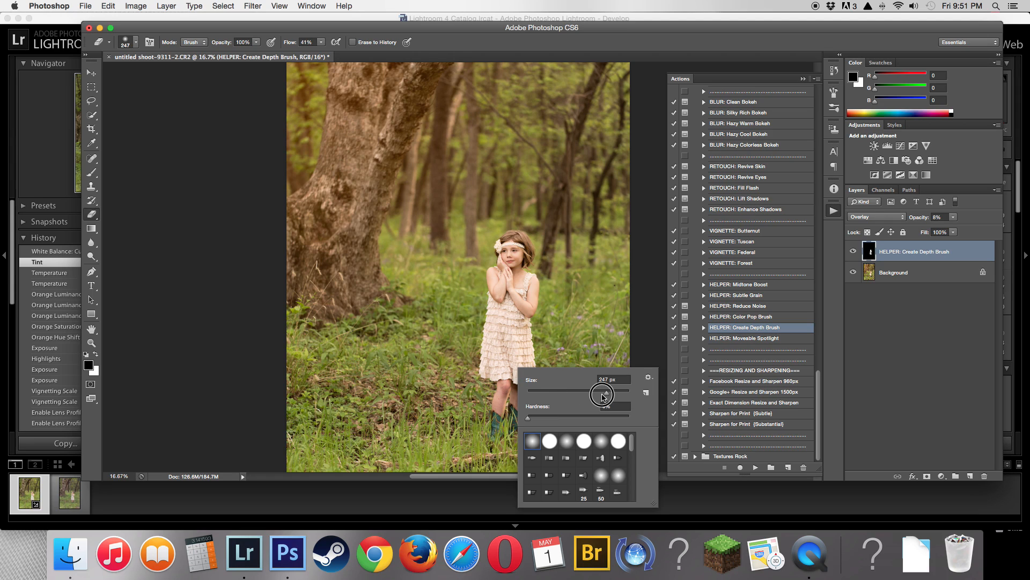
{"action": "left_click", "coordinate": [504, 387]}
{"action": "mouse_move", "coordinate": [504, 386]}
{"action": "left_mouse_down"}
{"action": "mouse_move", "coordinate": [497, 427]}
{"action": "mouse_move", "coordinate": [518, 385]}
{"action": "mouse_move", "coordinate": [518, 425]}
{"action": "mouse_move", "coordinate": [514, 376]}
{"action": "mouse_move", "coordinate": [531, 371]}
{"action": "mouse_move", "coordinate": [525, 328]}
{"action": "mouse_move", "coordinate": [497, 296]}
{"action": "mouse_move", "coordinate": [501, 310]}
{"action": "mouse_move", "coordinate": [530, 308]}
{"action": "mouse_move", "coordinate": [534, 287]}
{"action": "mouse_move", "coordinate": [501, 269]}
{"action": "mouse_move", "coordinate": [505, 245]}
{"action": "mouse_move", "coordinate": [526, 265]}
{"action": "left_mouse_up"}
- Examine the girl and her surroundings with the Create Depth Brush layer hidden and shown
{"action": "key", "text": "super+equal"}
{"action": "key", "text": "super+equal"}
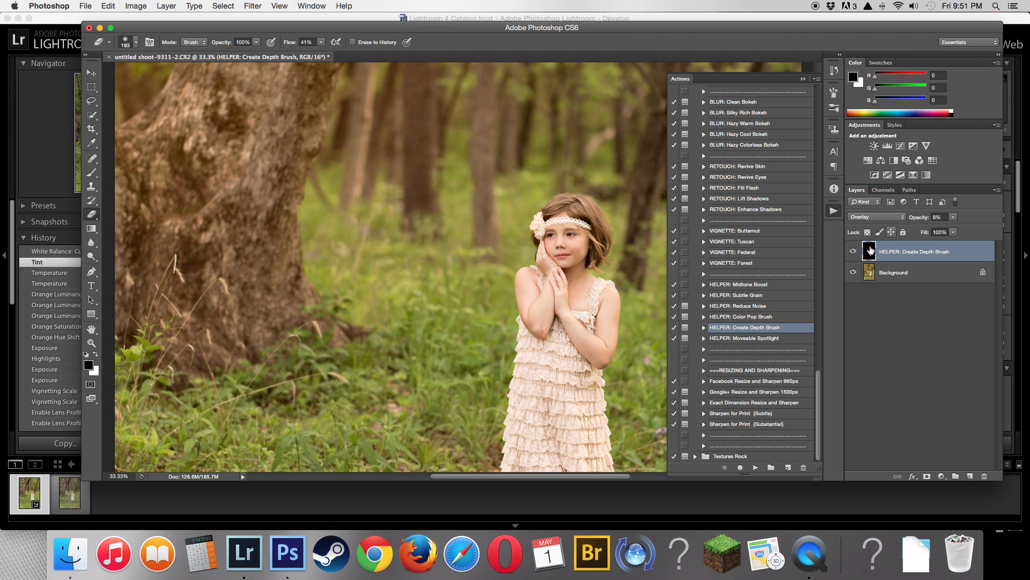
{"action": "left_click", "coordinate": [853, 251]}
{"action": "left_click", "coordinate": [854, 251]}
{"action": "left_click", "coordinate": [853, 251]}
{"action": "left_click", "coordinate": [854, 251]}
{"action": "key", "text": "super+minus"}
{"action": "key", "text": "super+minus"}
{"action": "key", "text": "super+minus"}
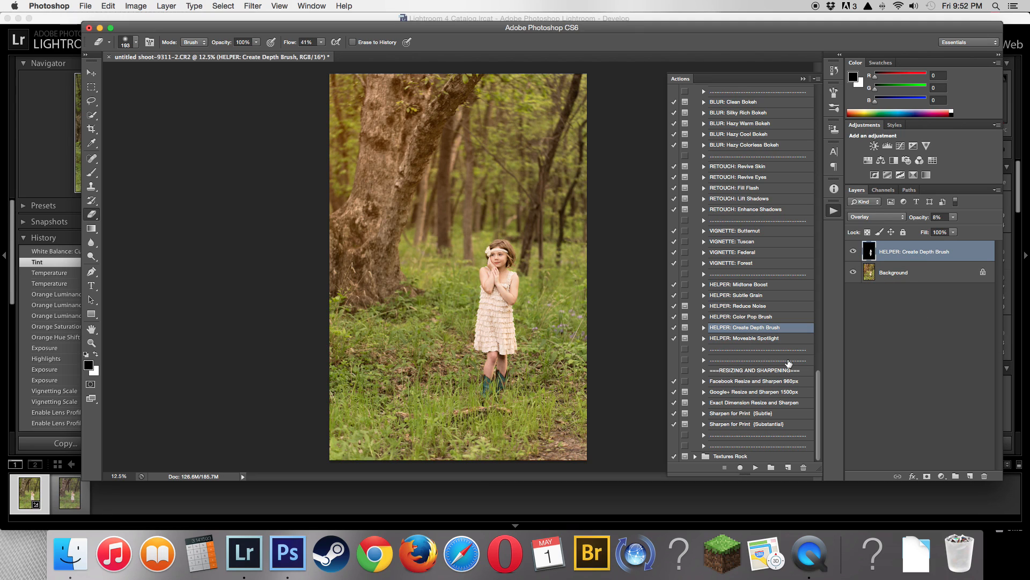
- Flatten the Create Depth Brush layer into the Background
{"action": "scroll", "coordinate": [789, 364], "scroll_direction": "up", "scroll_amount": 8}
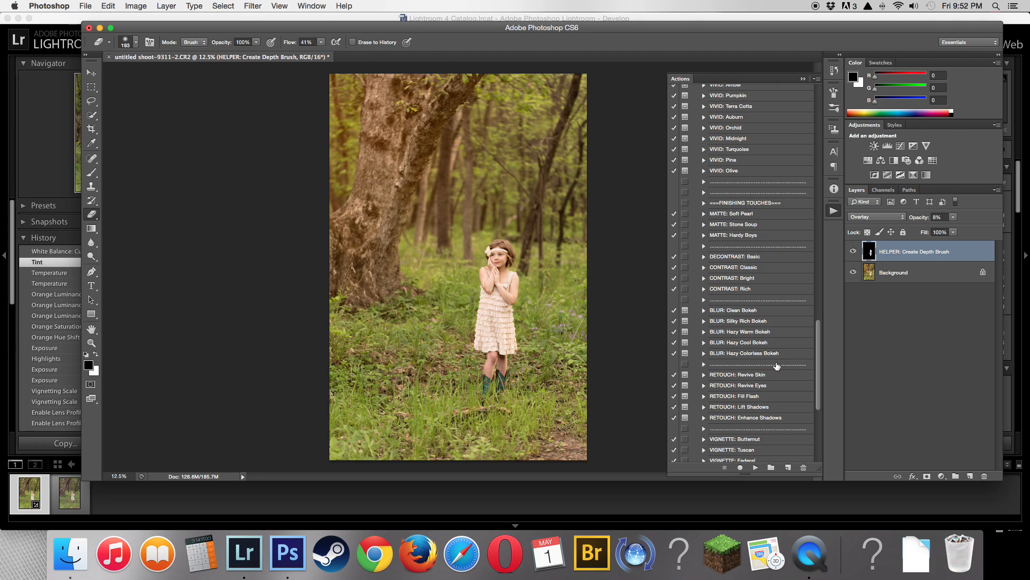
{"action": "scroll", "coordinate": [776, 365], "scroll_direction": "down", "scroll_amount": 8}
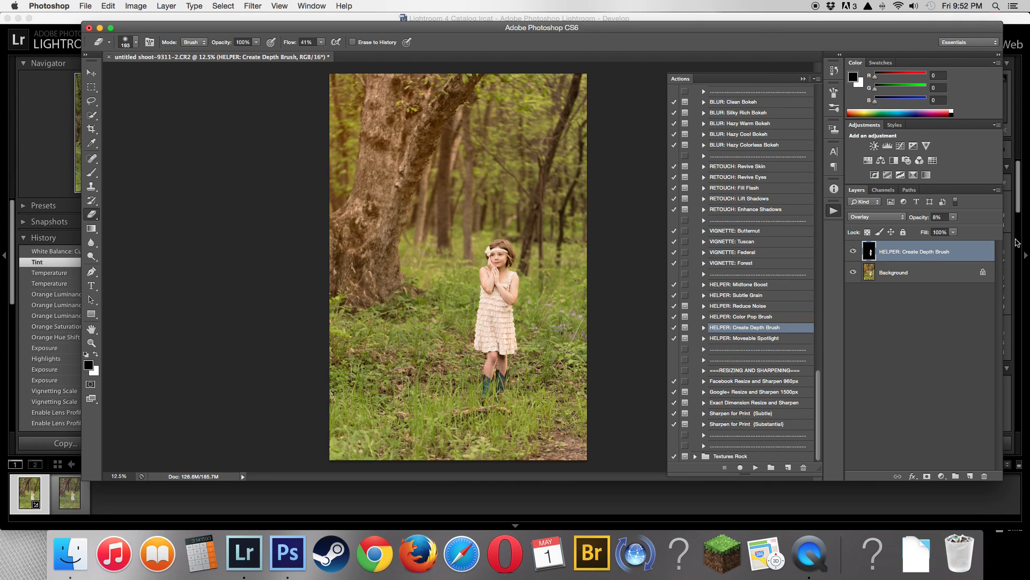
{"action": "left_click", "coordinate": [998, 190]}
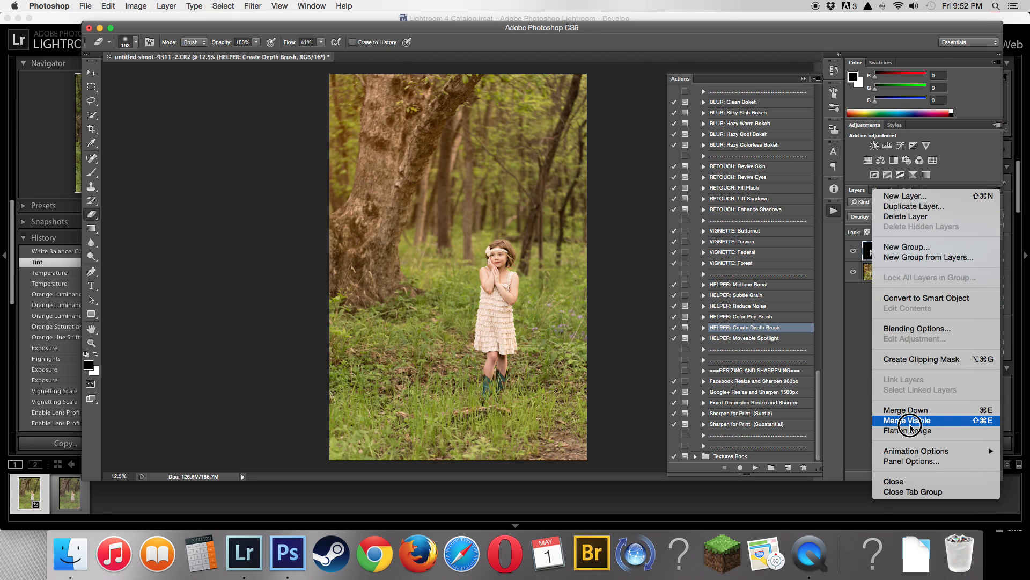
{"action": "left_click", "coordinate": [923, 431]}
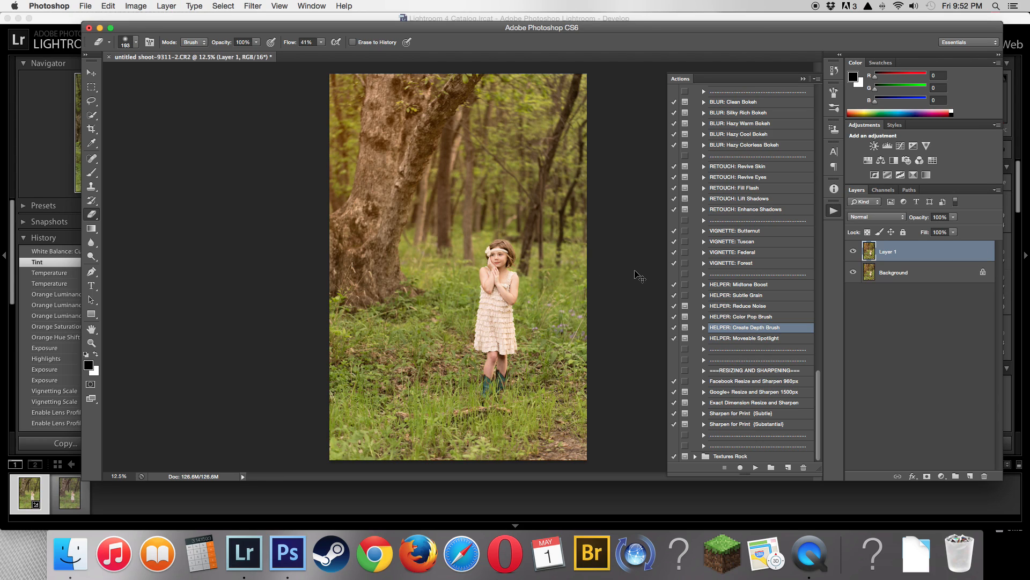
- Open the Imagenomic Portraiture filter on Layer 1 and centre its preview on the girl
{"action": "key", "text": "super+plus"}
{"action": "key", "text": "super+plus"}
{"action": "key", "text": "super+plus"}
{"action": "key", "text": "super+plus"}
{"action": "key", "text": "super+plus"}
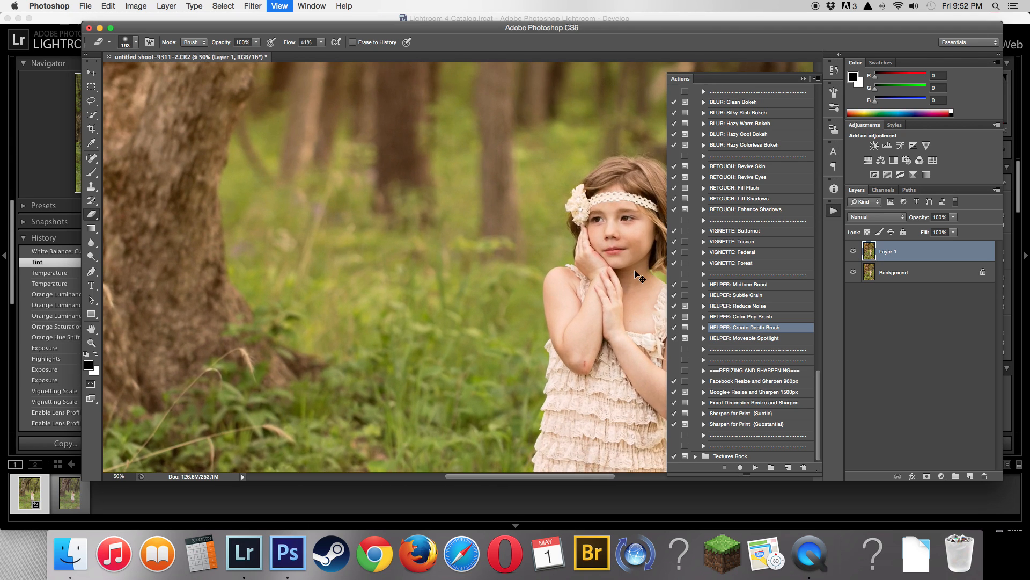
{"action": "key", "text": "super+plus"}
{"action": "scroll", "coordinate": [606, 236], "scroll_direction": "right", "scroll_amount": 10}
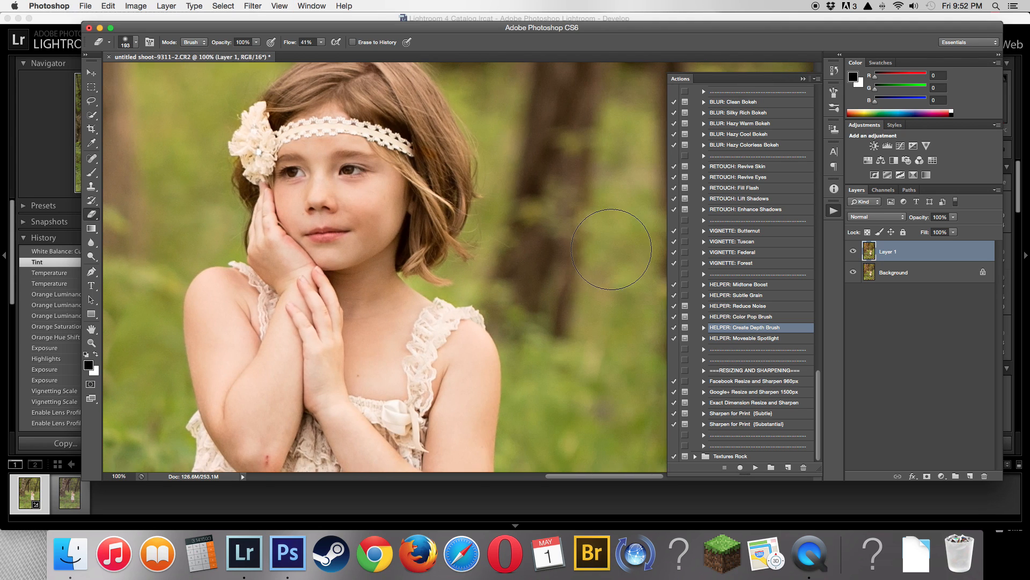
{"action": "scroll", "coordinate": [611, 249], "scroll_direction": "left", "scroll_amount": 5}
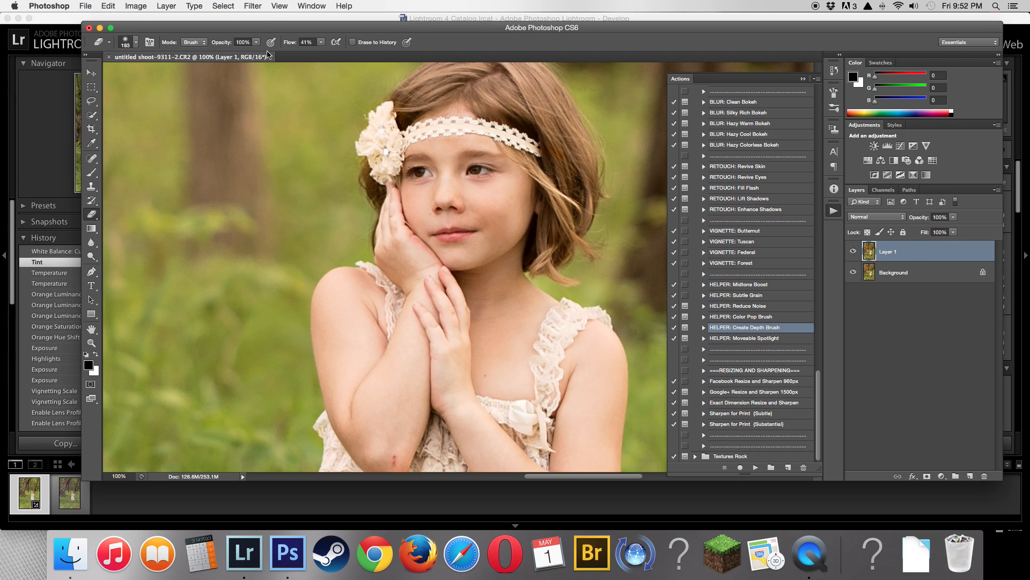
{"action": "left_click", "coordinate": [252, 6]}
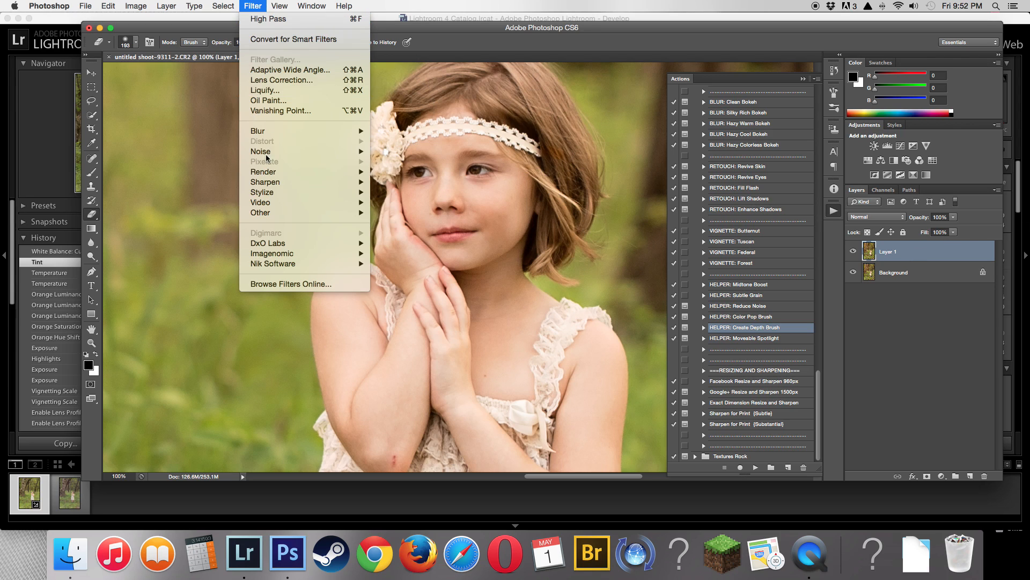
{"action": "mouse_move", "coordinate": [271, 256]}
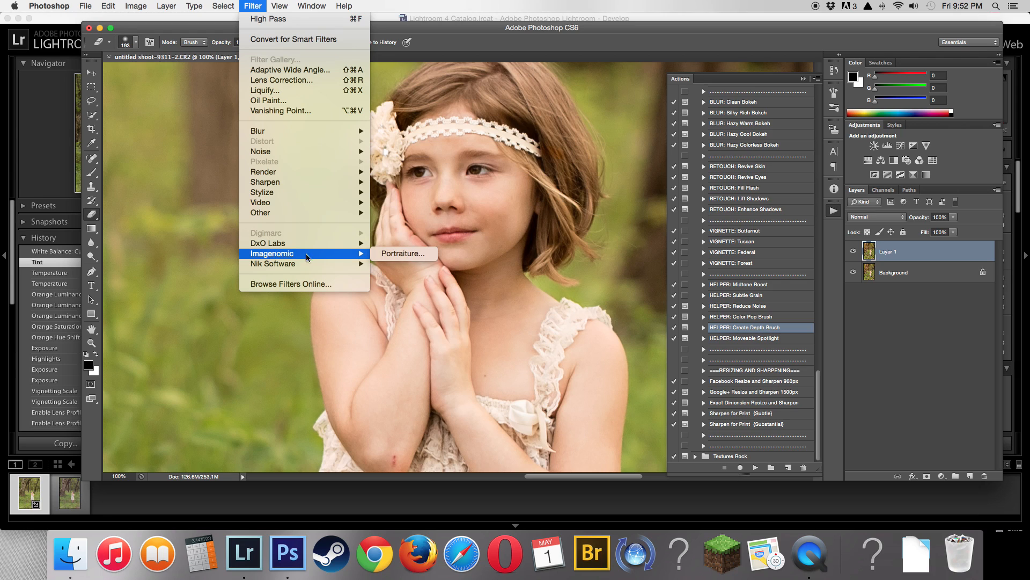
{"action": "left_click", "coordinate": [402, 255]}
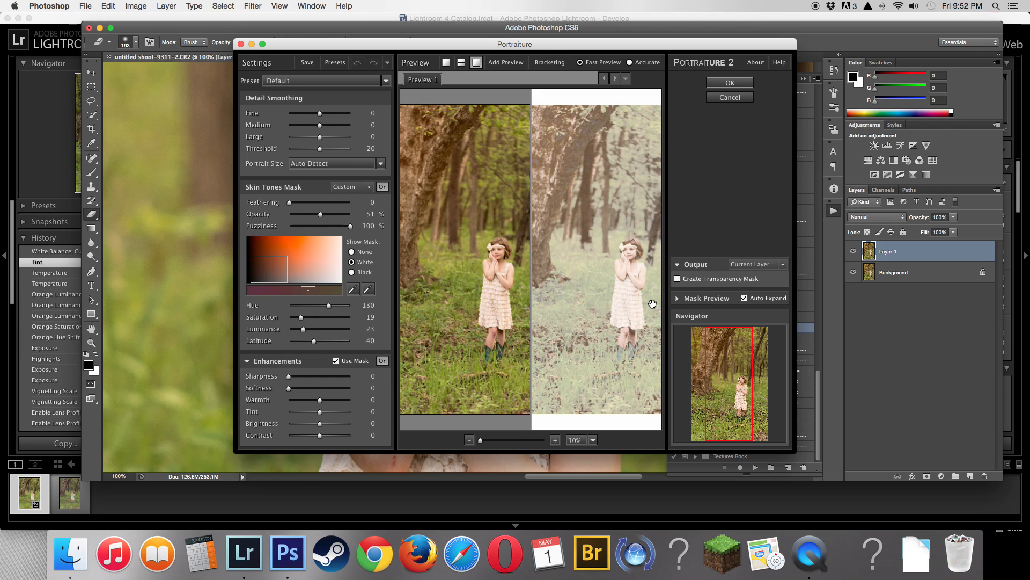
{"action": "left_click_drag", "start_coordinate": [594, 255], "coordinate": [571, 223]}
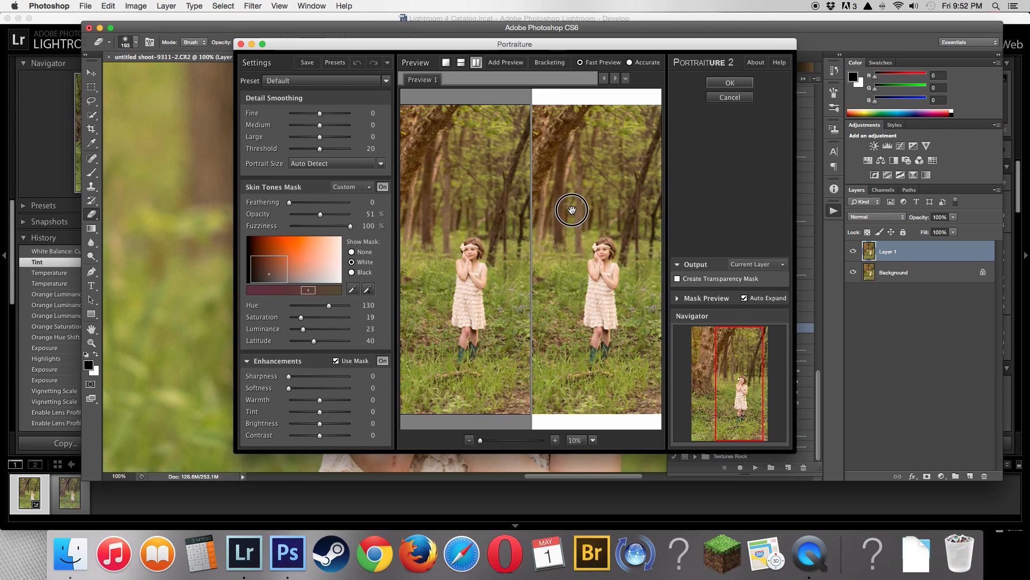
{"action": "left_click", "coordinate": [271, 82]}
{"action": "left_click", "coordinate": [276, 82]}
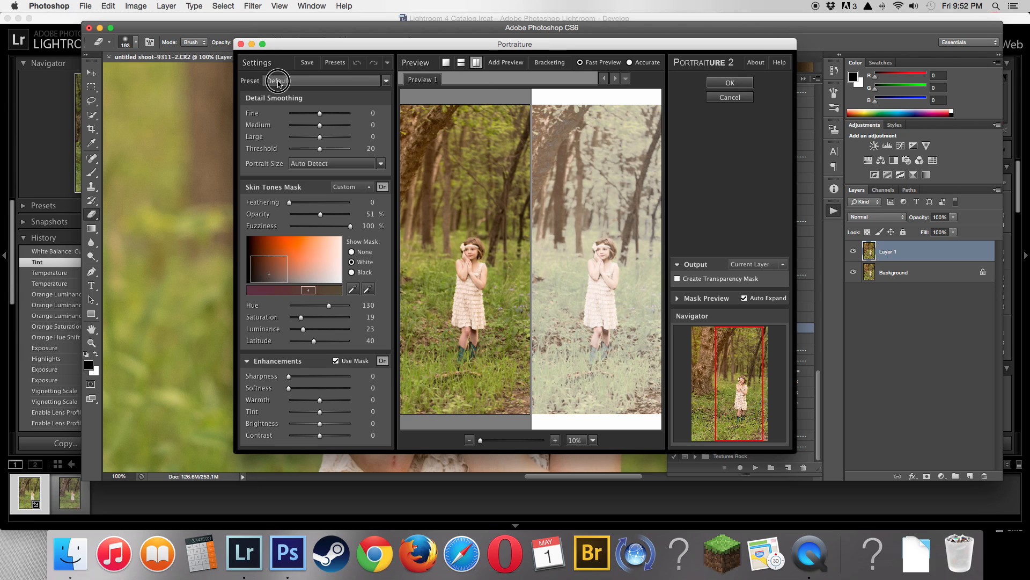
{"action": "left_click", "coordinate": [279, 83]}
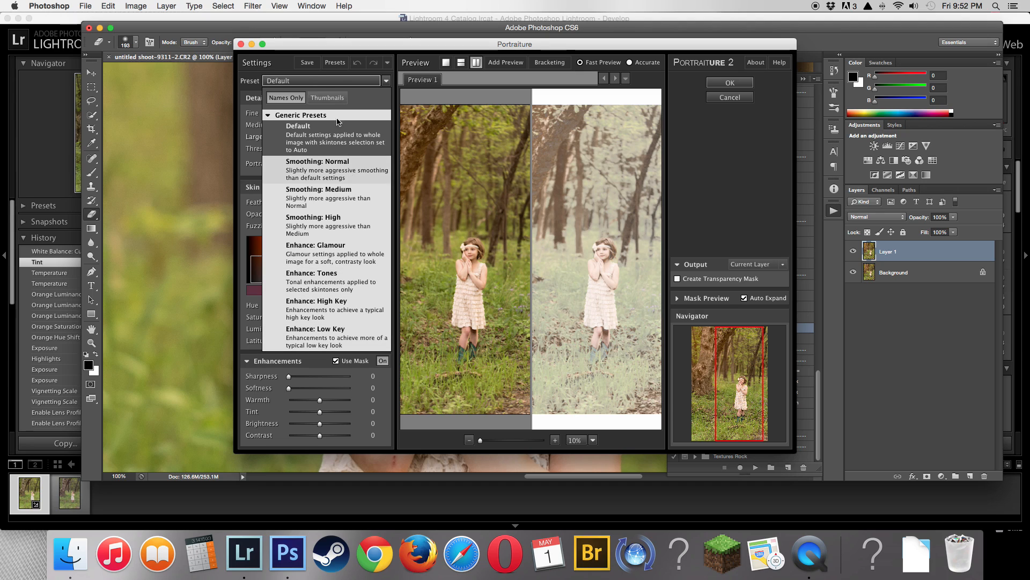
{"action": "left_click", "coordinate": [309, 81]}
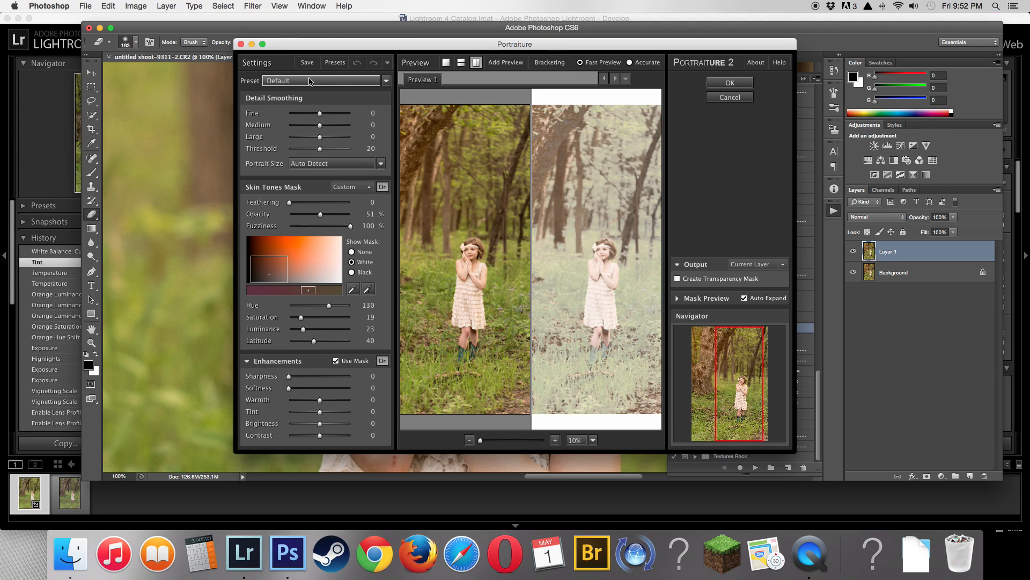
- Set the custom skin tones mask to saturation 18 and hue 142, and apply Portraiture to Layer 1
{"action": "scroll", "coordinate": [356, 318], "scroll_direction": "down", "scroll_amount": 1}
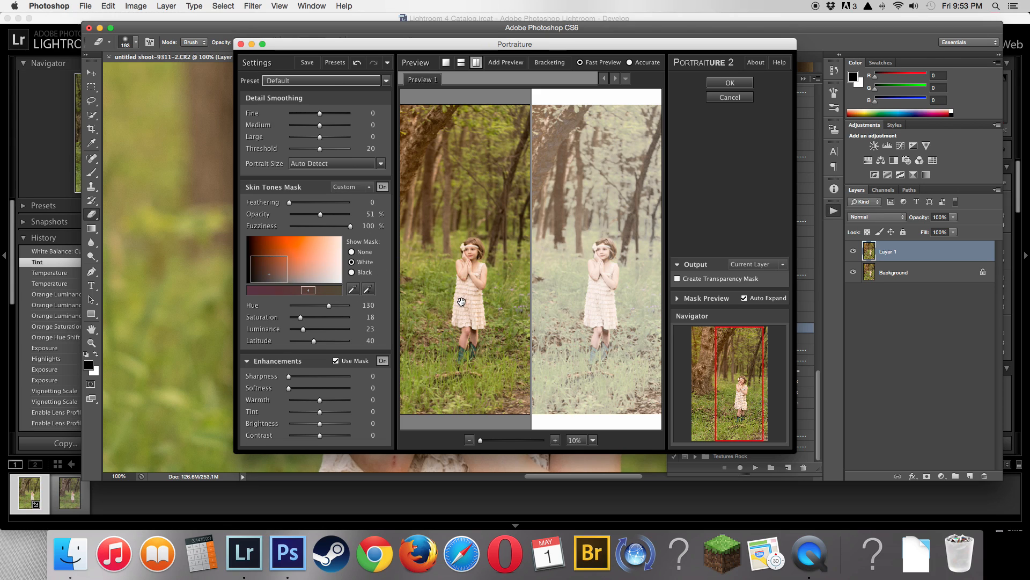
{"action": "left_click", "coordinate": [370, 187]}
{"action": "left_click", "coordinate": [369, 188]}
{"action": "left_click", "coordinate": [369, 188]}
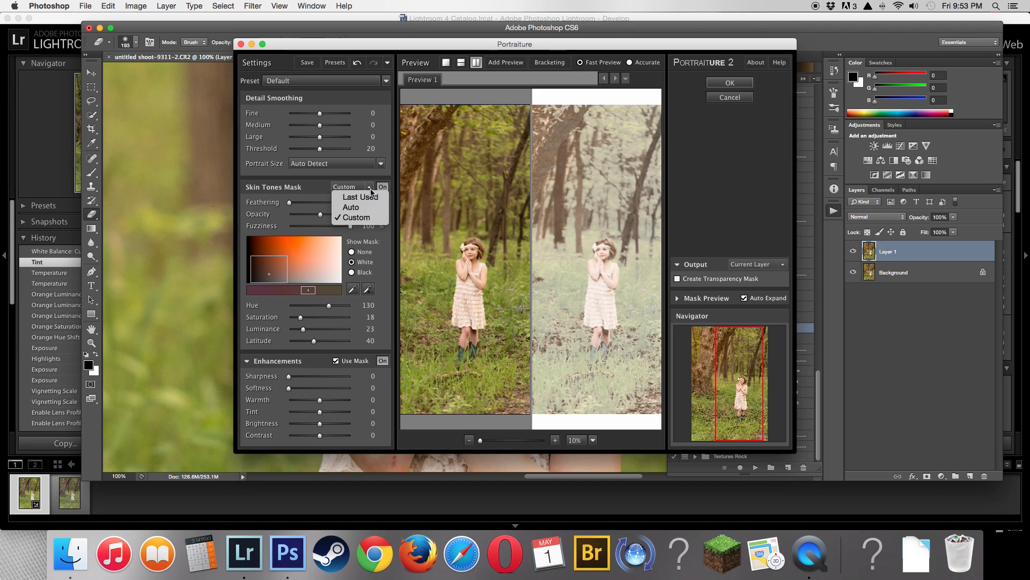
{"action": "left_click", "coordinate": [296, 290]}
{"action": "left_click_drag", "start_coordinate": [307, 290], "coordinate": [314, 290]}
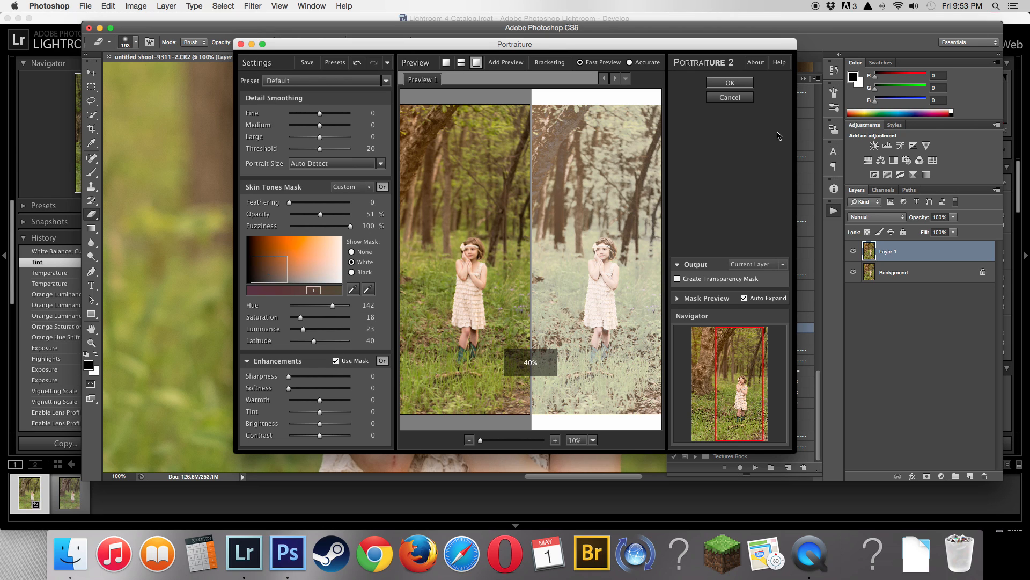
{"action": "left_click", "coordinate": [732, 84]}
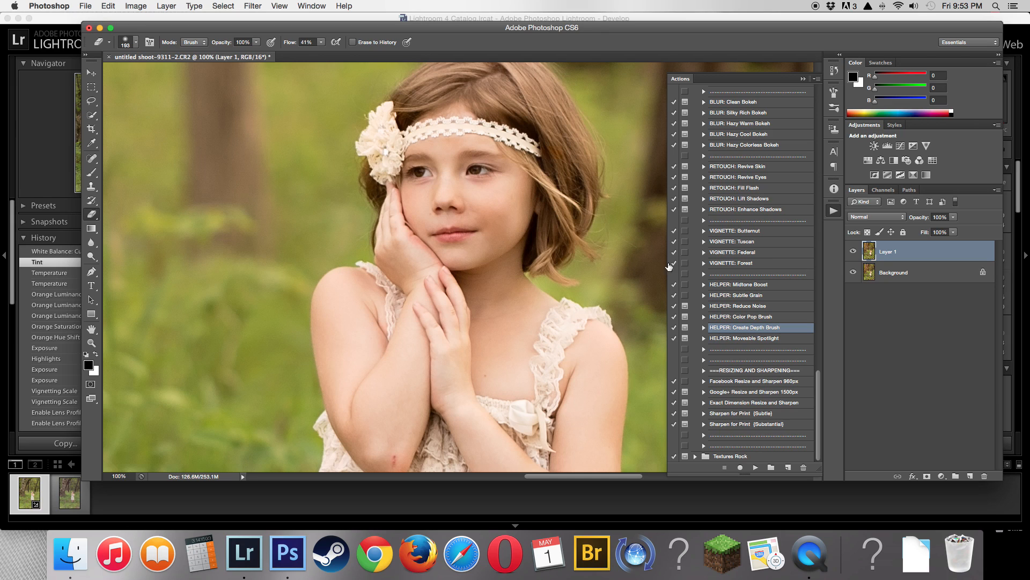
- Lower the skin-smoothed Layer 1 to 60% opacity and compare it with the Background
{"action": "scroll", "coordinate": [667, 264], "scroll_direction": "down", "scroll_amount": 2}
{"action": "scroll", "coordinate": [667, 264], "scroll_direction": "up", "scroll_amount": 3}
{"action": "left_click", "coordinate": [940, 218]}
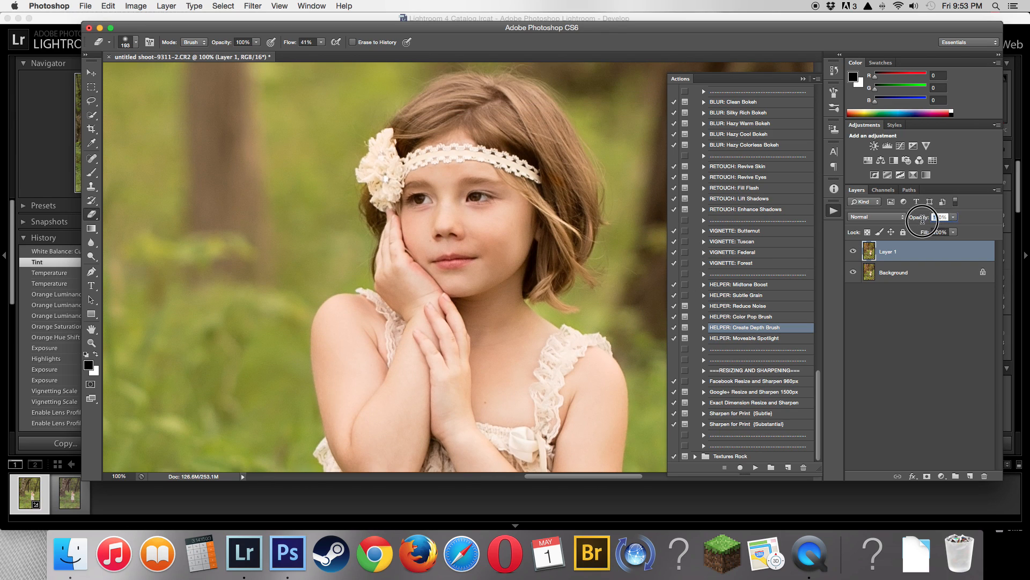
{"action": "left_click", "coordinate": [853, 251]}
{"action": "left_click", "coordinate": [853, 251]}
- Reduce the eraser to 47 px and erase the skin smoothing over the girl's eye on Layer 1
{"action": "right_click", "coordinate": [543, 225]}
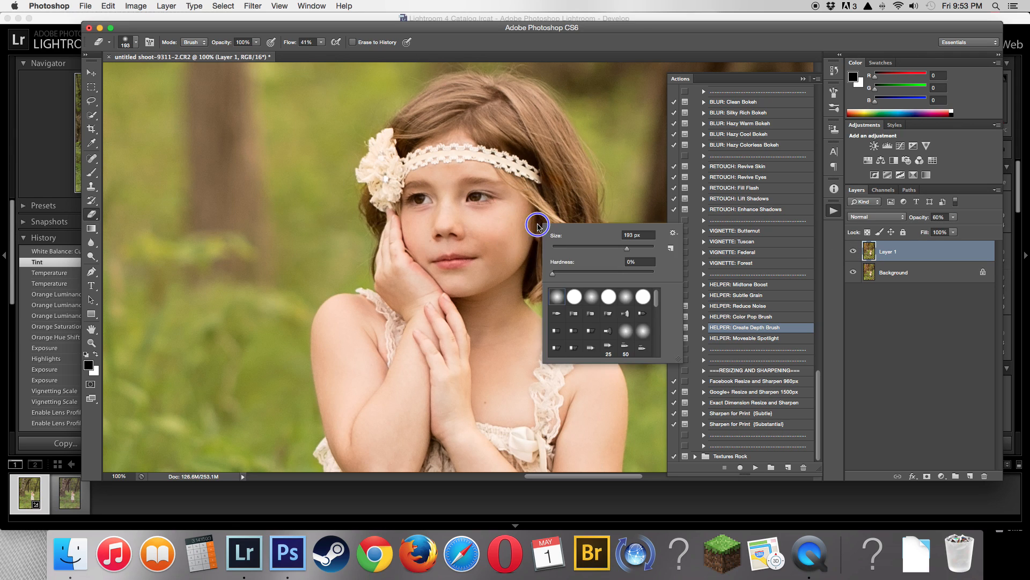
{"action": "left_click_drag", "start_coordinate": [606, 253], "coordinate": [557, 249]}
{"action": "left_click", "coordinate": [570, 249]}
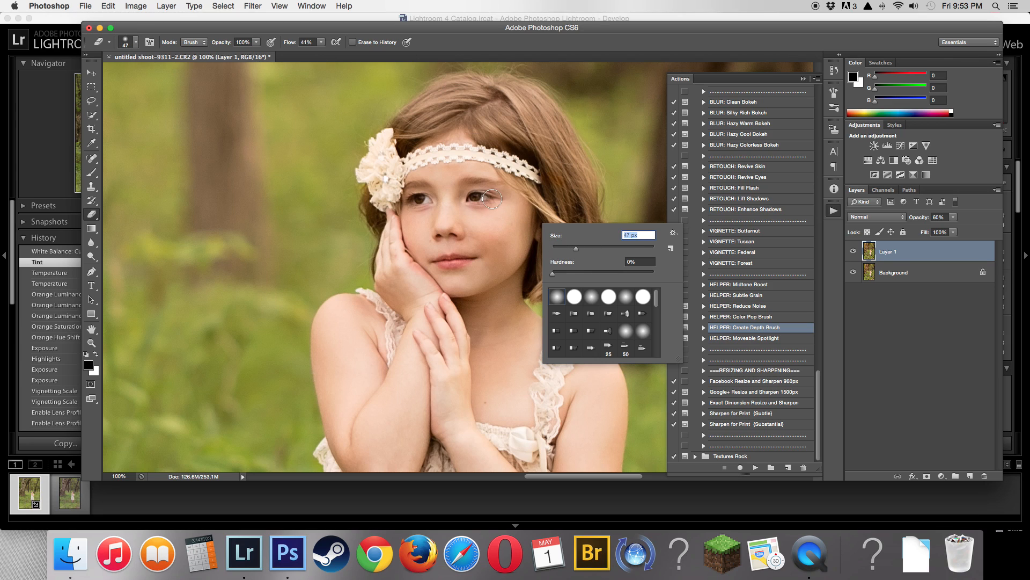
{"action": "left_click", "coordinate": [474, 197]}
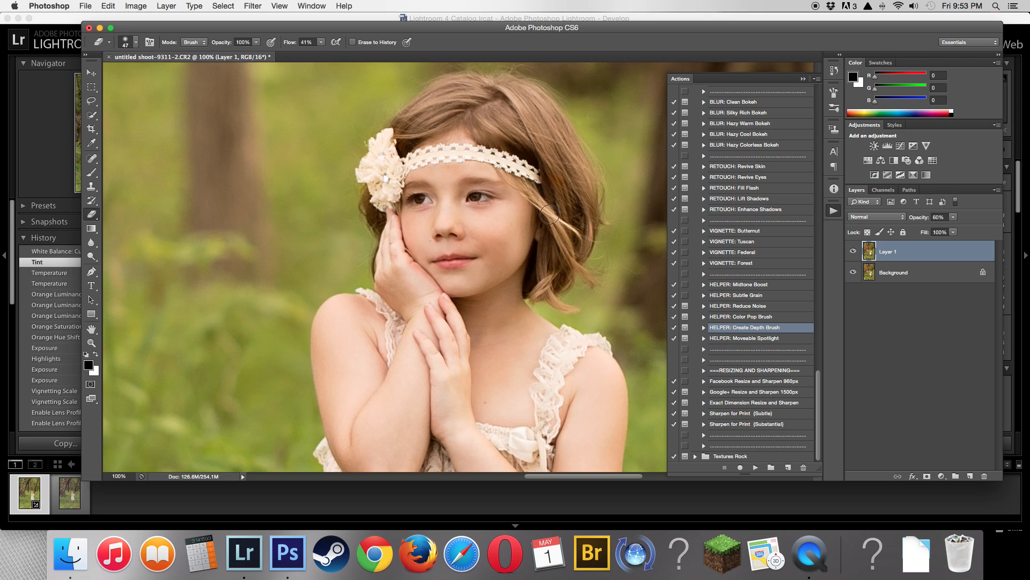
- Enlarge the eraser to 97 px and erase the skin smoothing over the girl's hair and flower headband on Layer 1
{"action": "right_click", "coordinate": [573, 225]}
{"action": "left_click", "coordinate": [638, 250]}
{"action": "left_click", "coordinate": [536, 138]}
{"action": "left_click_drag", "start_coordinate": [419, 115], "coordinate": [379, 177]}
- Inspect the smoothed arms, dress and face, and compare Layer 1 with the Background by toggling its visibility
{"action": "scroll", "coordinate": [494, 149], "scroll_direction": "down", "scroll_amount": 5}
{"action": "scroll", "coordinate": [495, 149], "scroll_direction": "down", "scroll_amount": 4}
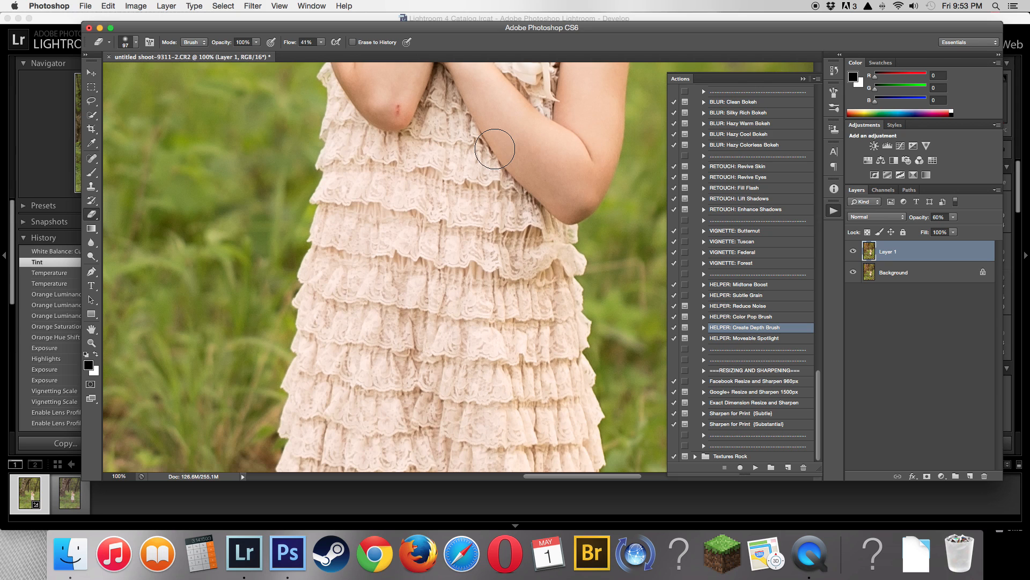
{"action": "scroll", "coordinate": [495, 148], "scroll_direction": "up", "scroll_amount": 10}
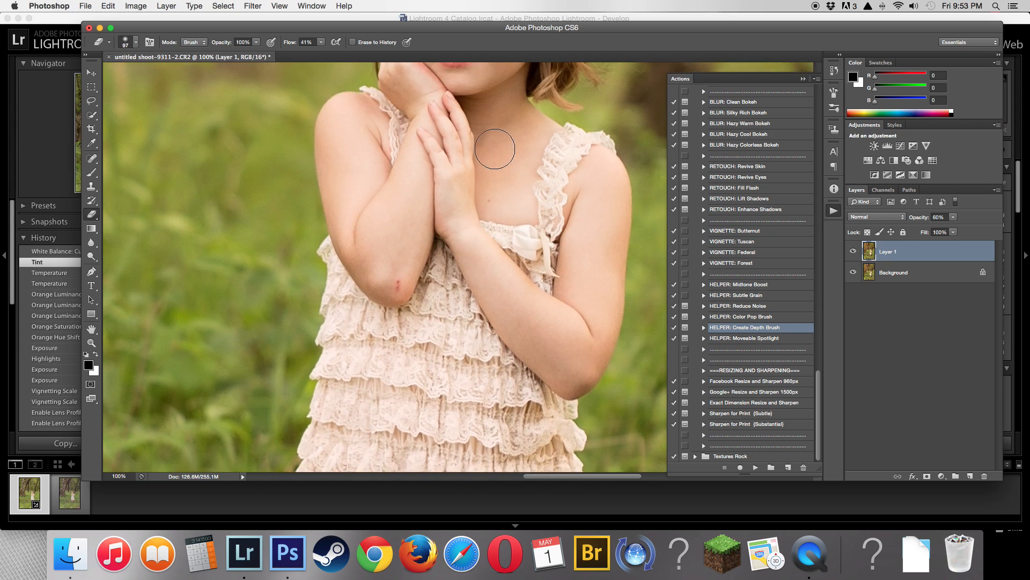
{"action": "scroll", "coordinate": [495, 149], "scroll_direction": "down", "scroll_amount": 2}
{"action": "key", "text": "super+minus"}
{"action": "key", "text": "super+minus"}
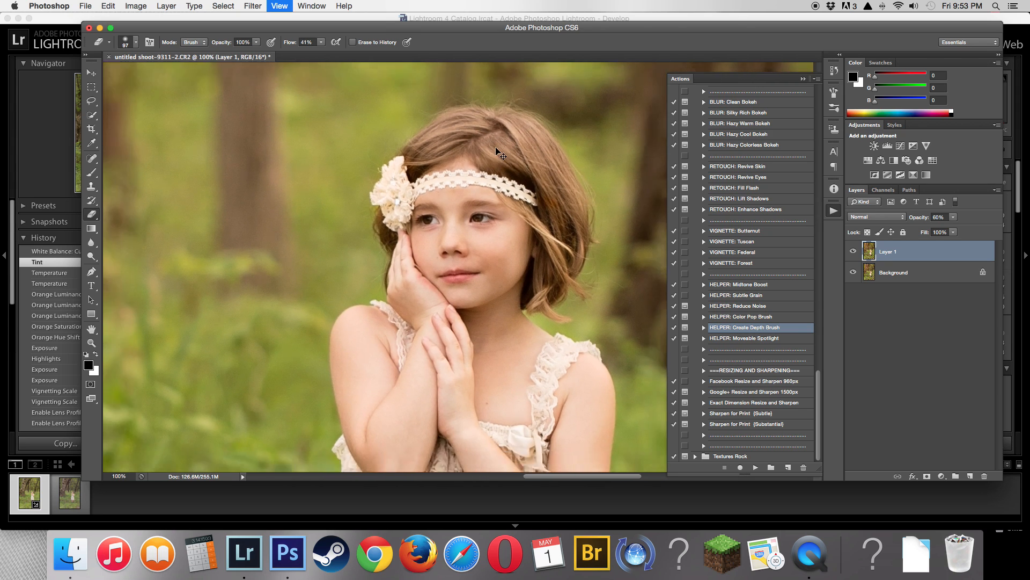
{"action": "key", "text": "super+plus"}
{"action": "key", "text": "super+plus"}
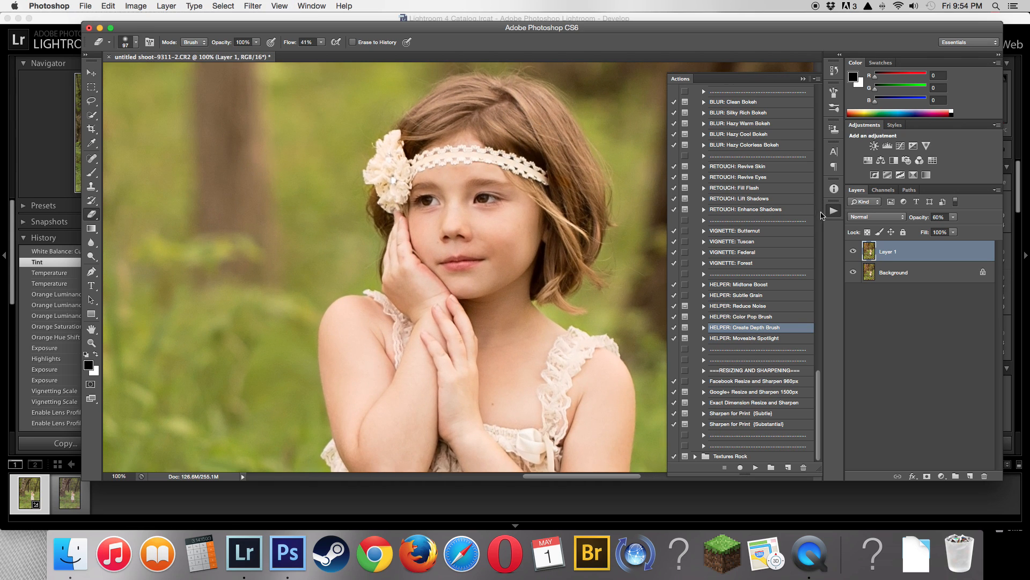
{"action": "left_click", "coordinate": [857, 252]}
{"action": "left_click", "coordinate": [857, 252]}
{"action": "left_click", "coordinate": [857, 252]}
{"action": "left_click", "coordinate": [857, 253]}
{"action": "left_click", "coordinate": [854, 252]}
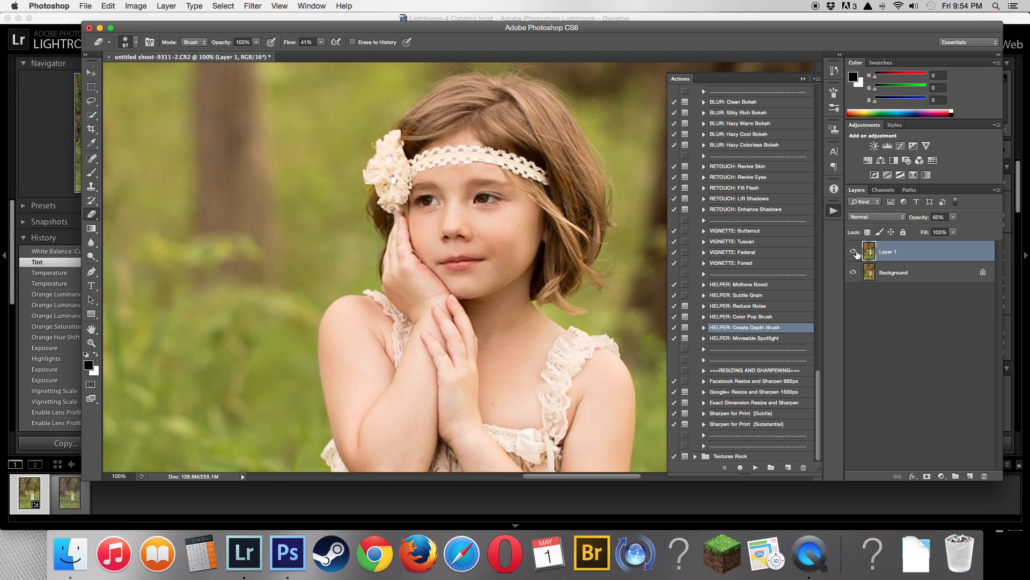
- Flatten the skin-smoothed image and copy the Background to a new layer
{"action": "left_click", "coordinate": [997, 191]}
{"action": "left_click", "coordinate": [759, 290]}
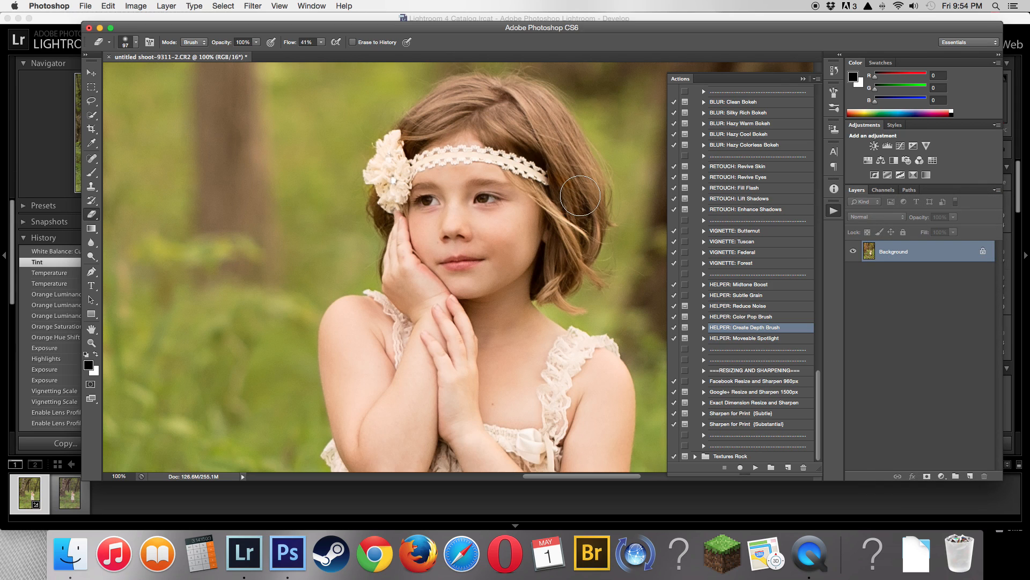
{"action": "key", "text": "super+j"}
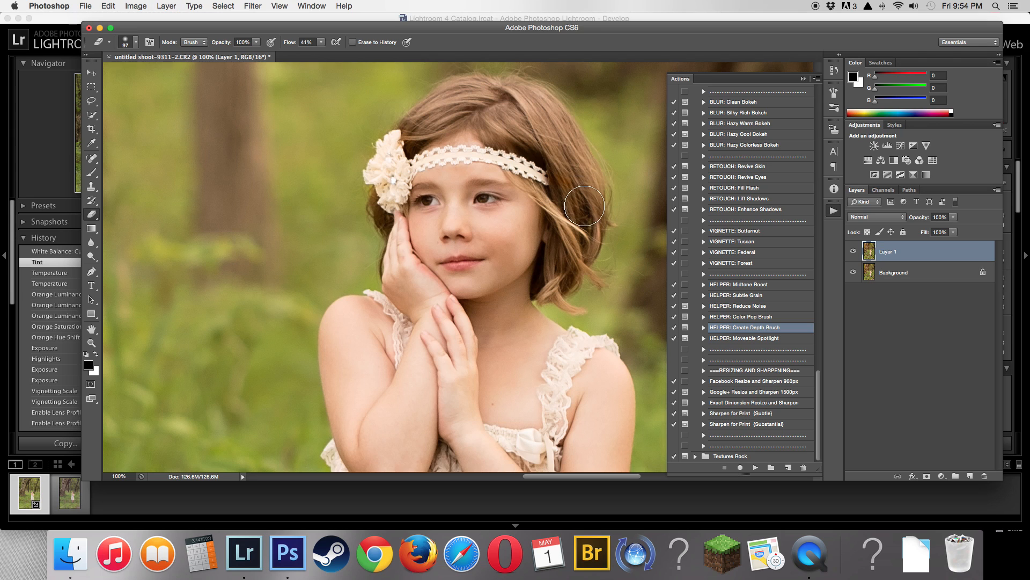
- Remove the red scrape on the girl's elbow with the content-aware Spot Healing Brush on Layer 1
{"action": "scroll", "coordinate": [584, 206], "scroll_direction": "down", "scroll_amount": 5}
{"action": "scroll", "coordinate": [584, 205], "scroll_direction": "down", "scroll_amount": 3}
{"action": "scroll", "coordinate": [580, 202], "scroll_direction": "right", "scroll_amount": 1}
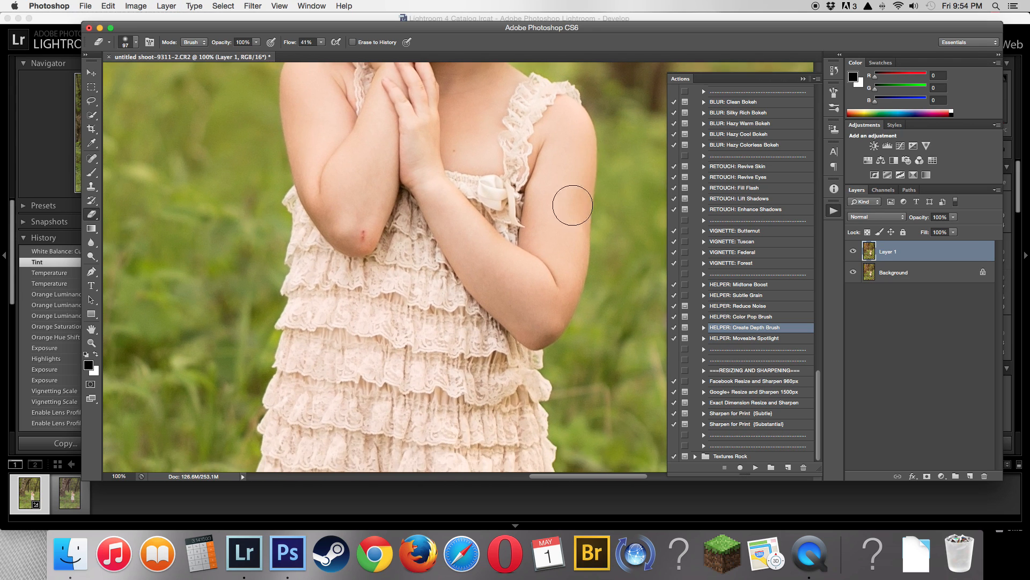
{"action": "left_click", "coordinate": [90, 158]}
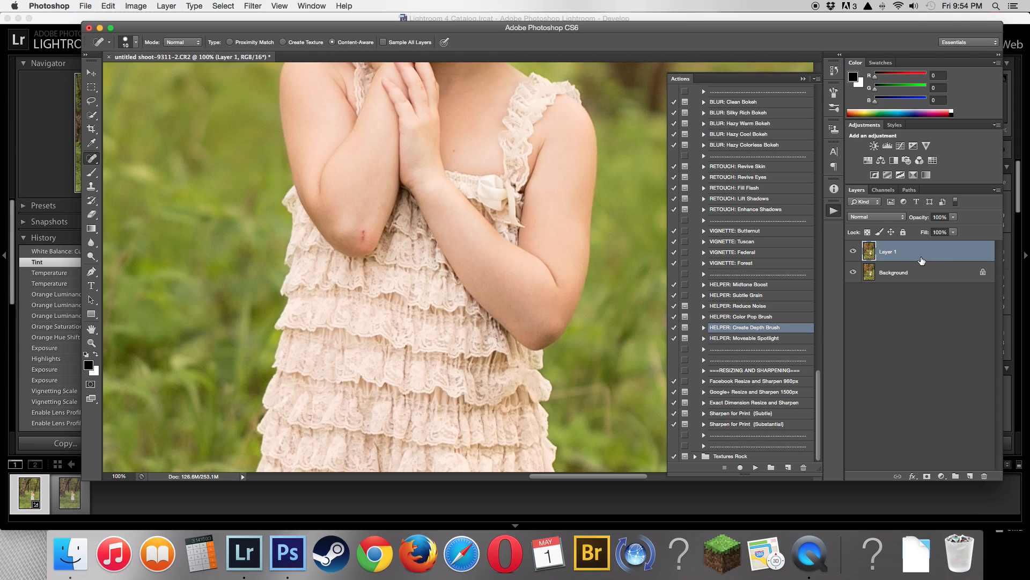
{"action": "left_click", "coordinate": [95, 160]}
{"action": "left_click_drag", "start_coordinate": [95, 160], "coordinate": [136, 159]}
{"action": "left_click", "coordinate": [361, 235]}
- Spot-heal the red marks on the girl's knee and shin above her boot on Layer 1
{"action": "scroll", "coordinate": [490, 244], "scroll_direction": "down", "scroll_amount": 5}
{"action": "scroll", "coordinate": [490, 242], "scroll_direction": "down", "scroll_amount": 15}
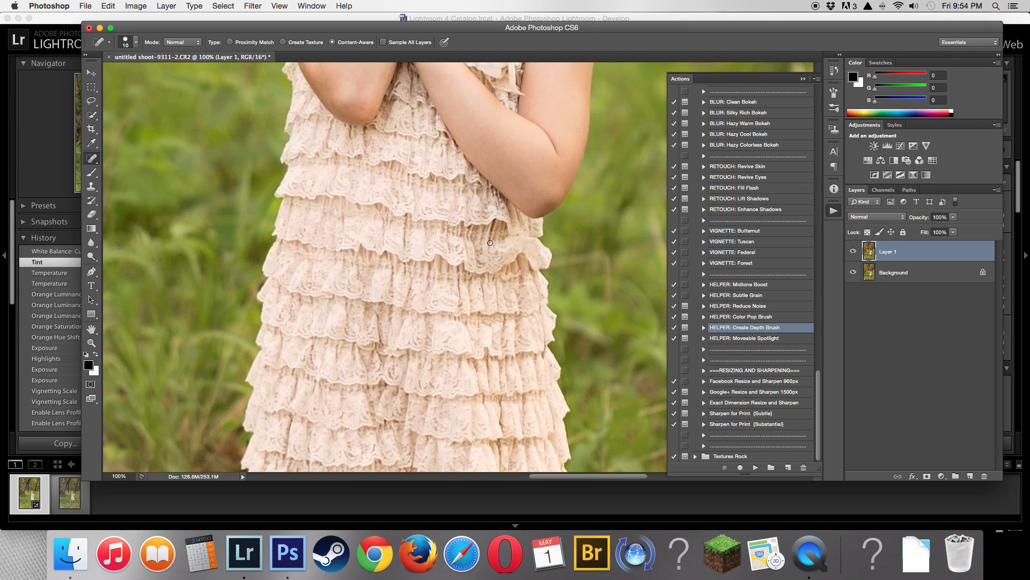
{"action": "scroll", "coordinate": [490, 243], "scroll_direction": "down", "scroll_amount": 5}
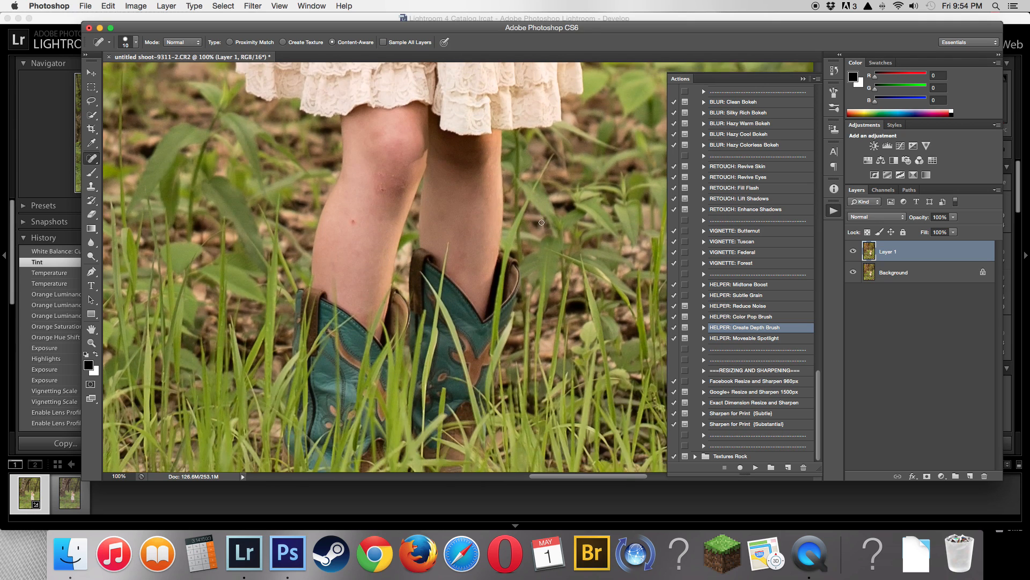
{"action": "left_click_drag", "start_coordinate": [355, 221], "coordinate": [353, 221]}
{"action": "mouse_move", "coordinate": [382, 189]}
{"action": "left_mouse_down"}
{"action": "mouse_move", "coordinate": [379, 172]}
{"action": "mouse_move", "coordinate": [380, 192]}
{"action": "left_mouse_up"}
{"action": "left_click", "coordinate": [380, 219]}
- Flatten the spot-healed image and copy the Background to a fresh Layer 1
{"action": "scroll", "coordinate": [512, 286], "scroll_direction": "down", "scroll_amount": 8}
{"action": "scroll", "coordinate": [512, 286], "scroll_direction": "up", "scroll_amount": 15}
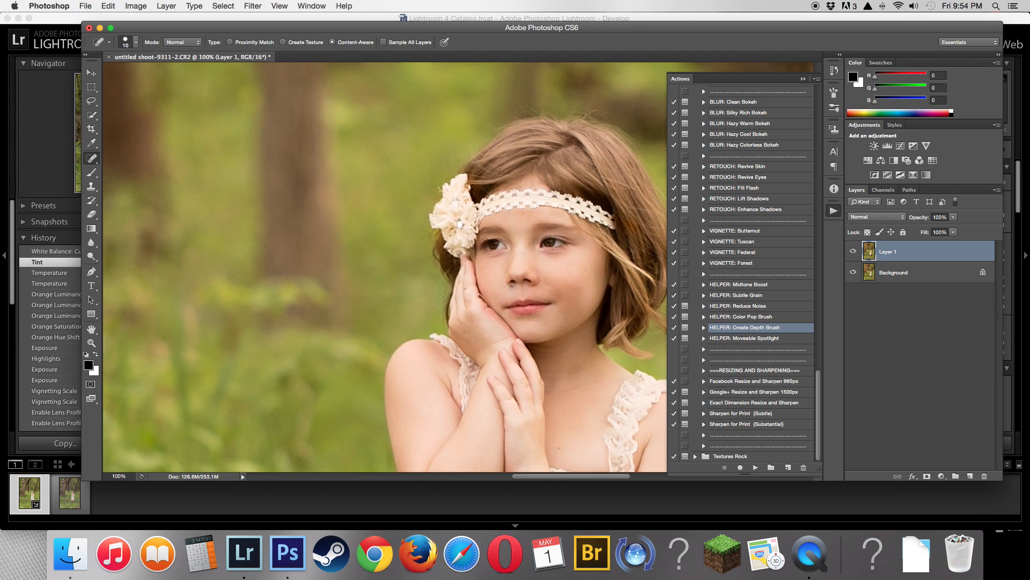
{"action": "scroll", "coordinate": [512, 285], "scroll_direction": "right", "scroll_amount": 5}
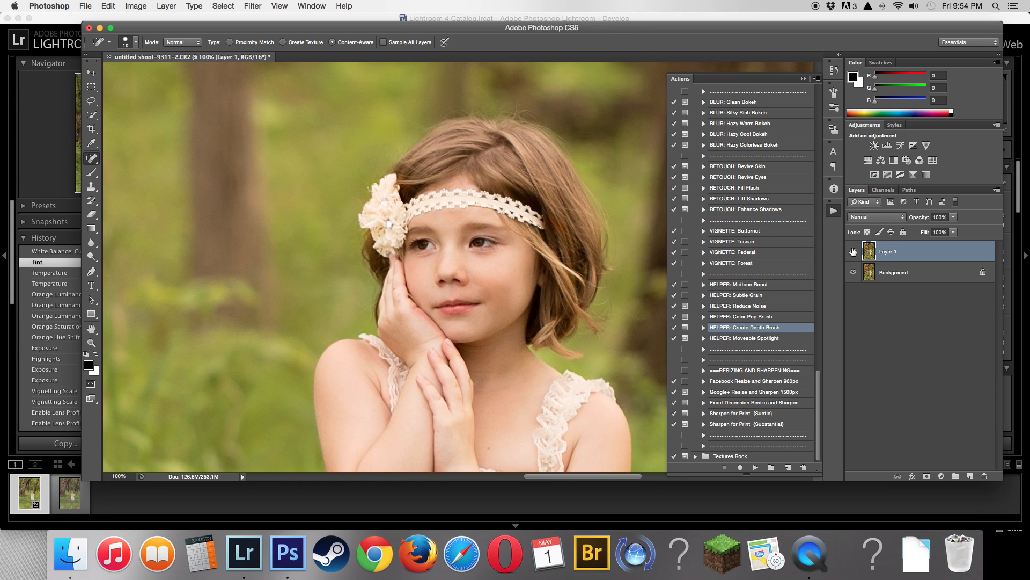
{"action": "left_click", "coordinate": [1003, 190]}
{"action": "left_click", "coordinate": [922, 443]}
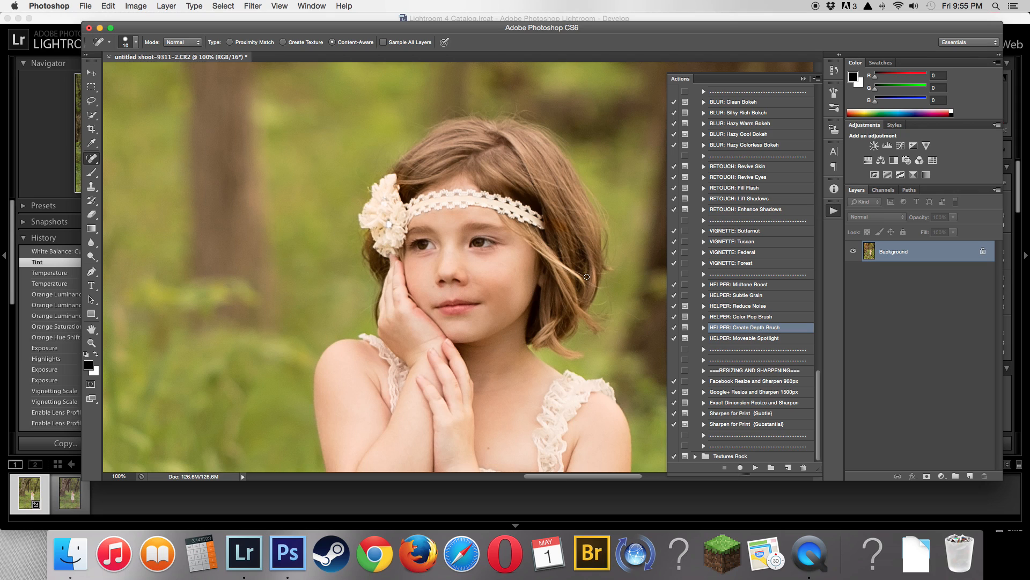
{"action": "key", "text": "super+j"}
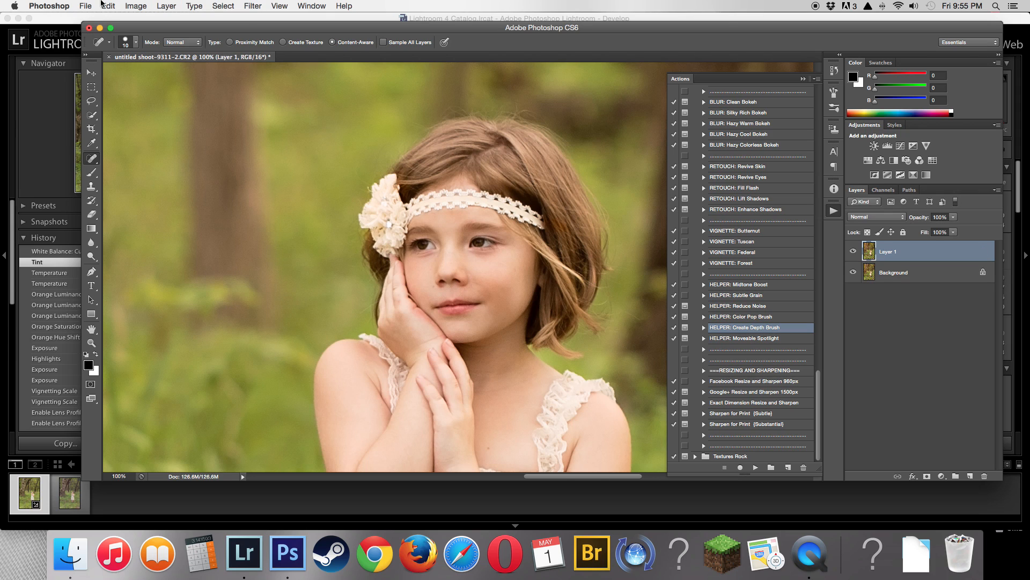
- Patch the skin beneath both of the girl's eyes on Layer 1 with the Patch tool, clearing each selection
{"action": "left_click_drag", "start_coordinate": [86, 160], "coordinate": [134, 179]}
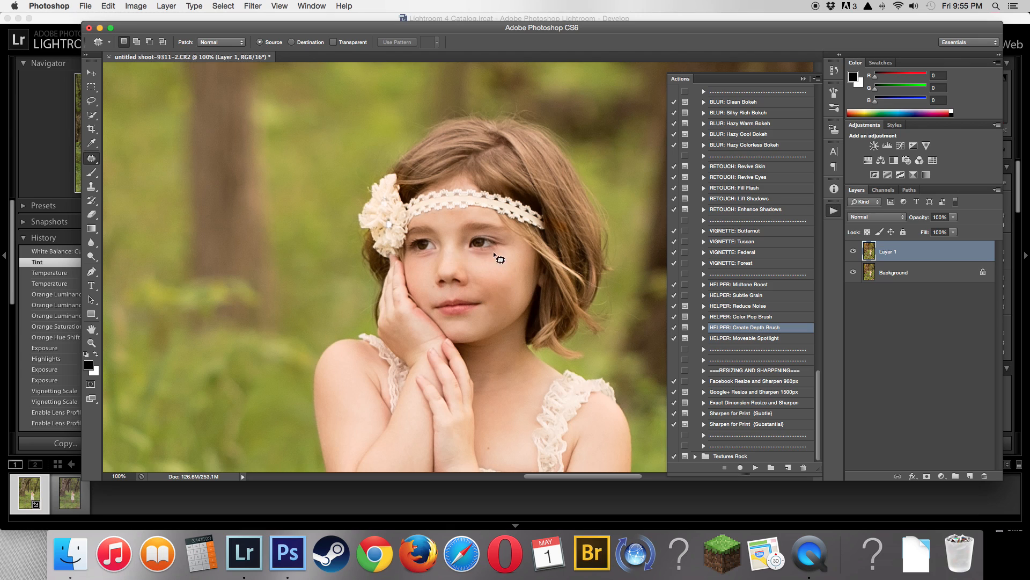
{"action": "mouse_move", "coordinate": [506, 248]}
{"action": "left_mouse_down"}
{"action": "mouse_move", "coordinate": [468, 250]}
{"action": "mouse_move", "coordinate": [482, 260]}
{"action": "mouse_move", "coordinate": [506, 249]}
{"action": "mouse_move", "coordinate": [487, 254]}
{"action": "mouse_move", "coordinate": [489, 268]}
{"action": "left_mouse_up"}
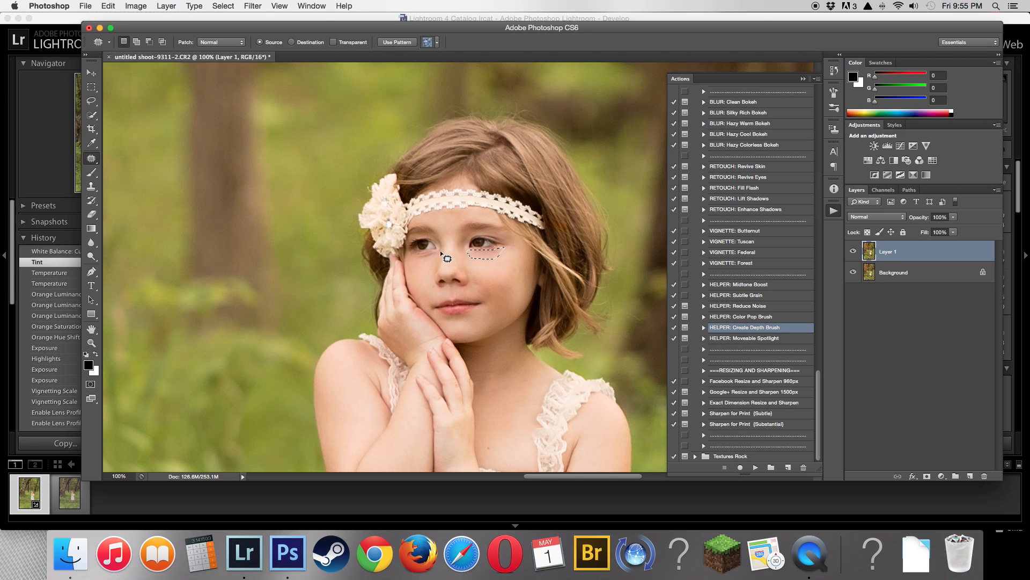
{"action": "scroll", "coordinate": [443, 262], "scroll_direction": "down", "scroll_amount": 3}
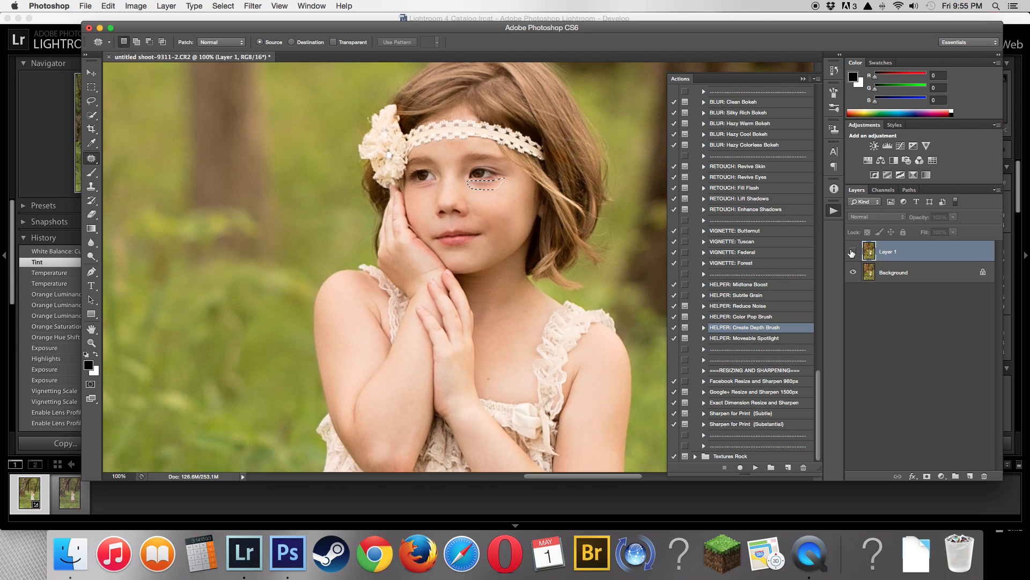
{"action": "key", "text": "super+d"}
{"action": "mouse_move", "coordinate": [437, 182]}
{"action": "left_mouse_down"}
{"action": "mouse_move", "coordinate": [415, 188]}
{"action": "mouse_move", "coordinate": [437, 188]}
{"action": "mouse_move", "coordinate": [423, 198]}
{"action": "left_mouse_up"}
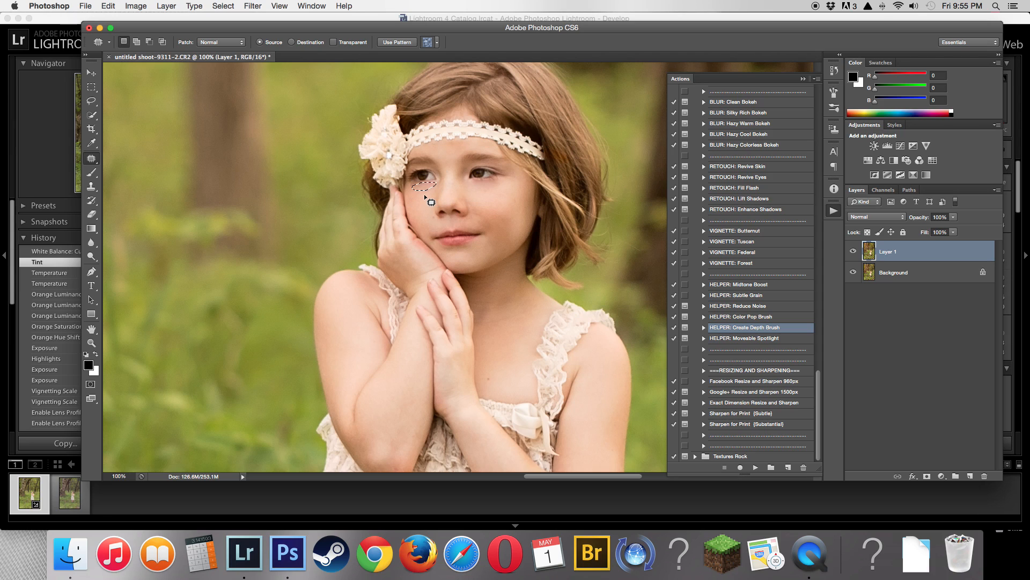
{"action": "key", "text": "super+d"}
- Lower the patched Layer 1 to 20% opacity and compare it with the Background
{"action": "left_click_drag", "start_coordinate": [953, 216], "coordinate": [908, 237]}
{"action": "left_click", "coordinate": [853, 251]}
{"action": "left_click", "coordinate": [854, 252]}
{"action": "left_click_drag", "start_coordinate": [939, 217], "coordinate": [917, 229]}
{"action": "type", "text": "20"}
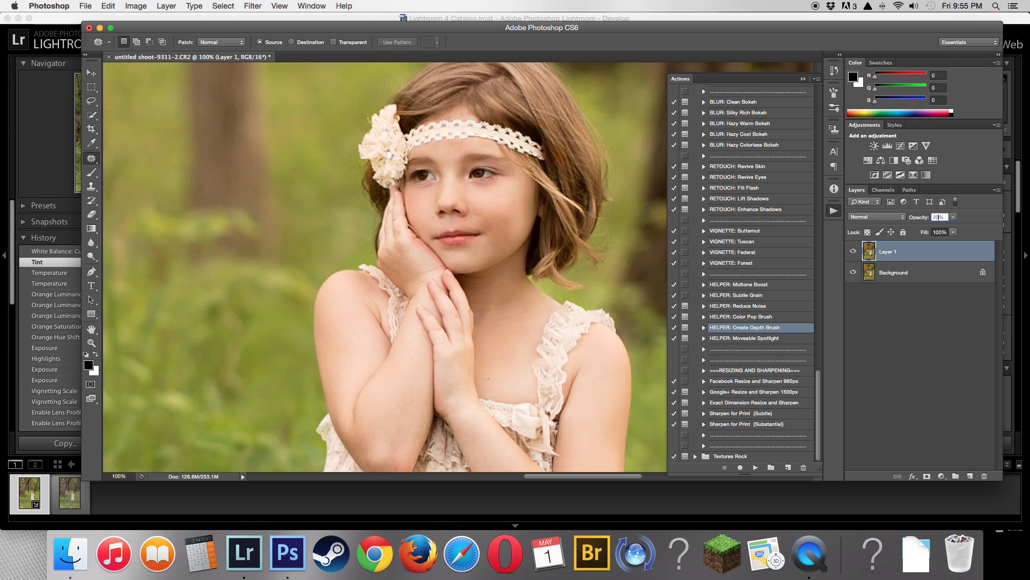
{"action": "left_click", "coordinate": [853, 251]}
{"action": "left_click", "coordinate": [853, 251]}
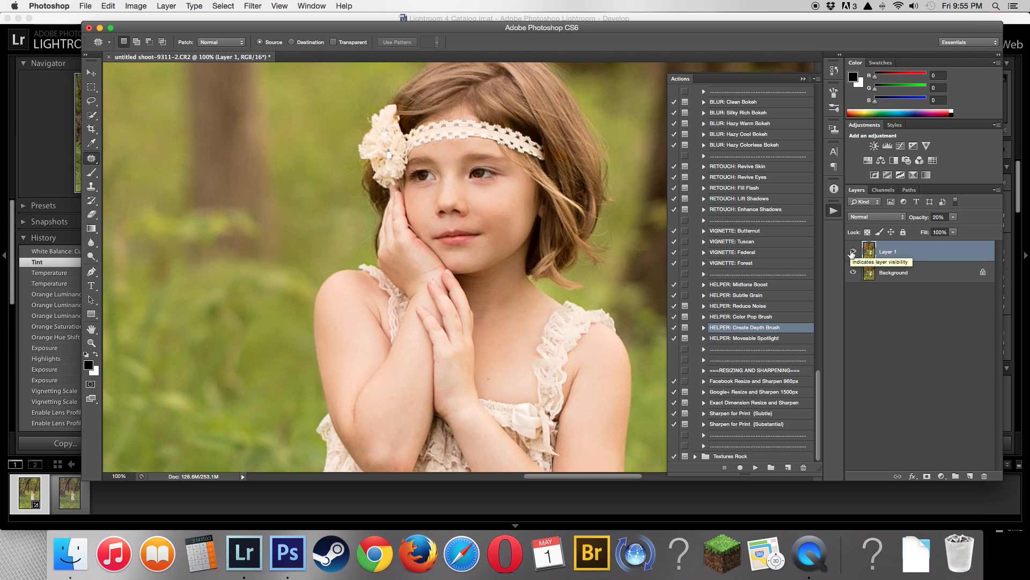
- Flatten the patched image and hide the list of actions
{"action": "left_click", "coordinate": [997, 190]}
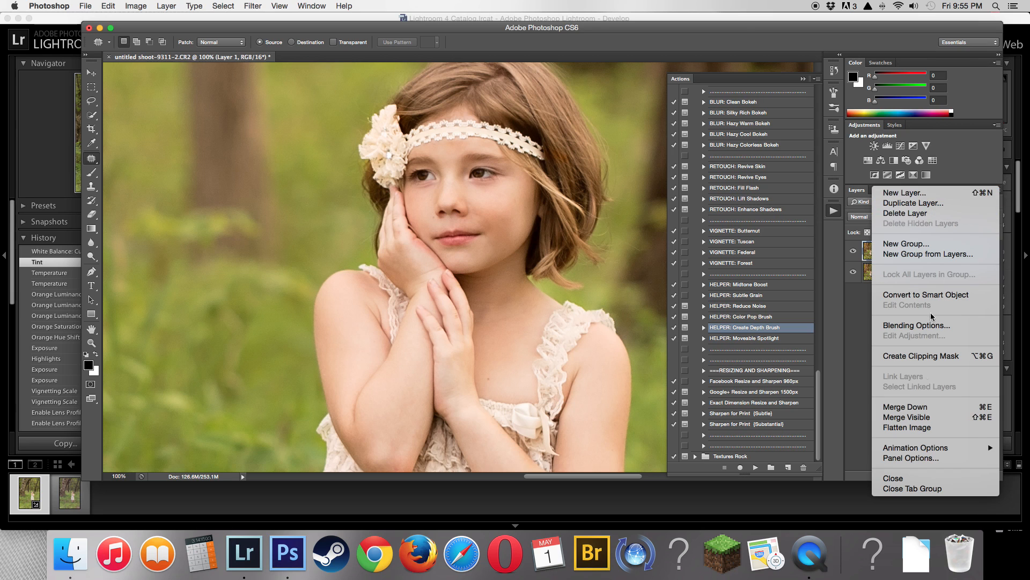
{"action": "left_click", "coordinate": [907, 427]}
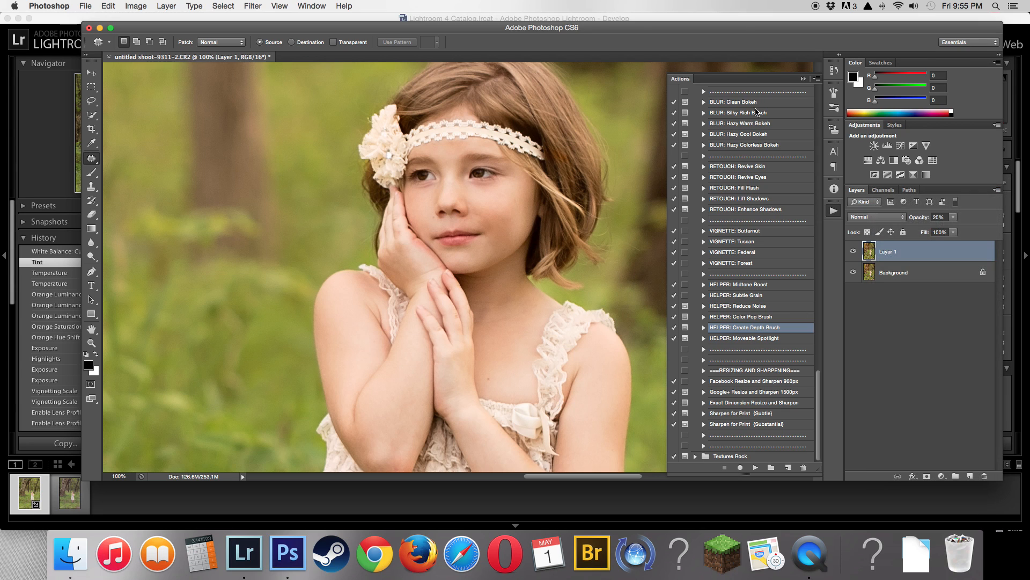
{"action": "left_click", "coordinate": [803, 79]}
- Add a Levels adjustment layer over the whole photo using the Midtones Darker preset
{"action": "key", "text": "super+minus"}
{"action": "key", "text": "super+minus"}
{"action": "key", "text": "super+minus"}
{"action": "key", "text": "super+minus"}
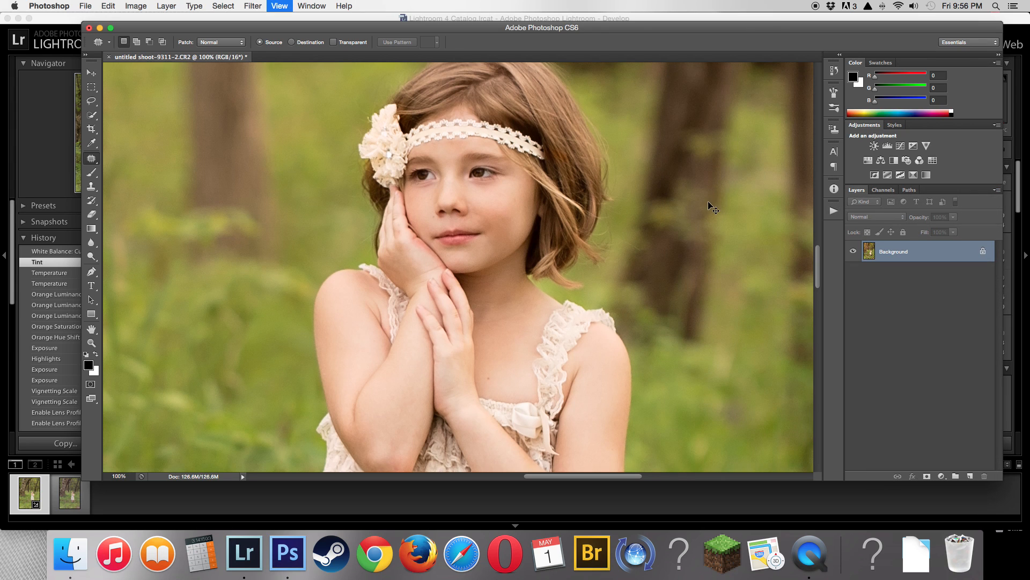
{"action": "key", "text": "super+minus"}
{"action": "key", "text": "super+minus"}
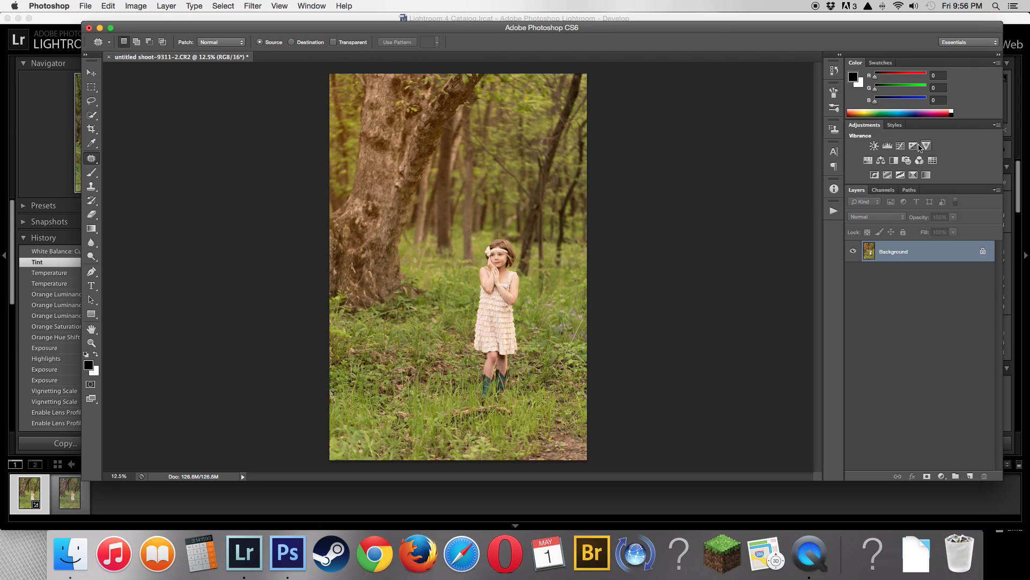
{"action": "left_click", "coordinate": [888, 145]}
{"action": "left_click", "coordinate": [697, 264]}
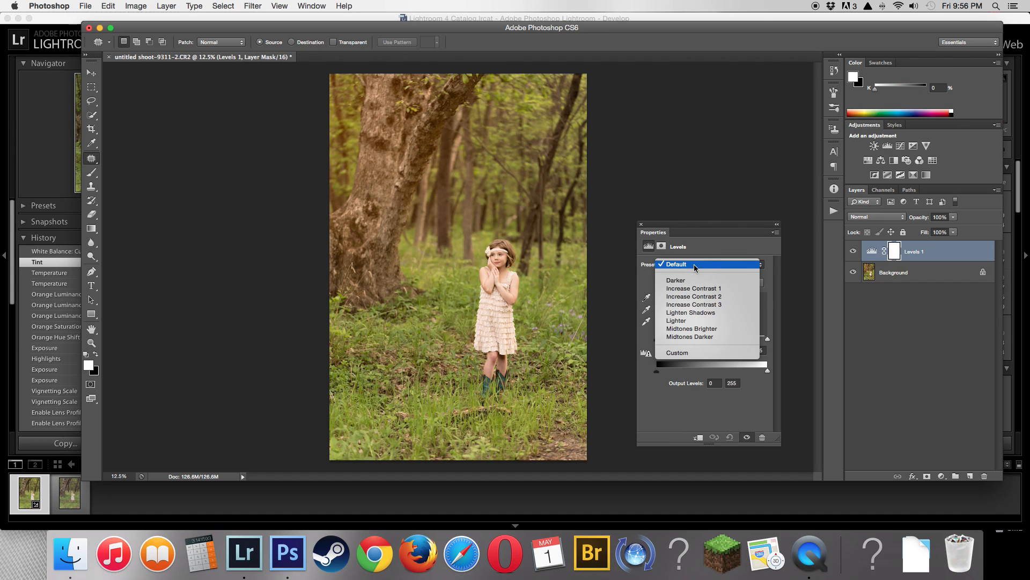
{"action": "left_click", "coordinate": [698, 337]}
{"action": "left_click", "coordinate": [641, 224]}
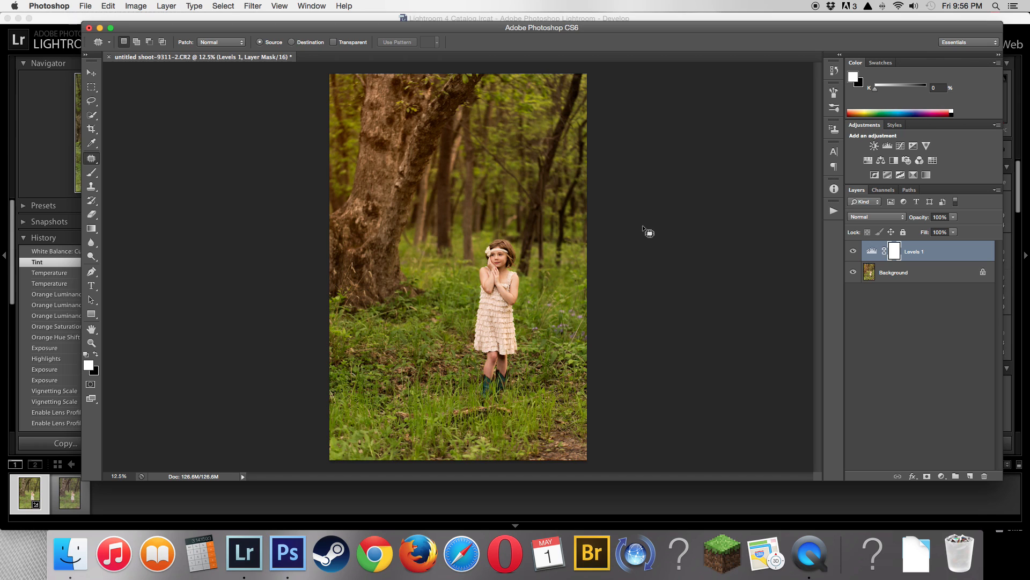
- Lower the Levels 1 layer to 17% opacity and check its effect on the photo against the Background
{"action": "left_click", "coordinate": [953, 217]}
{"action": "left_click_drag", "start_coordinate": [957, 226], "coordinate": [913, 232]}
{"action": "left_click", "coordinate": [854, 252]}
{"action": "left_click", "coordinate": [853, 253]}
{"action": "left_click", "coordinate": [854, 252]}
{"action": "left_click", "coordinate": [854, 252]}
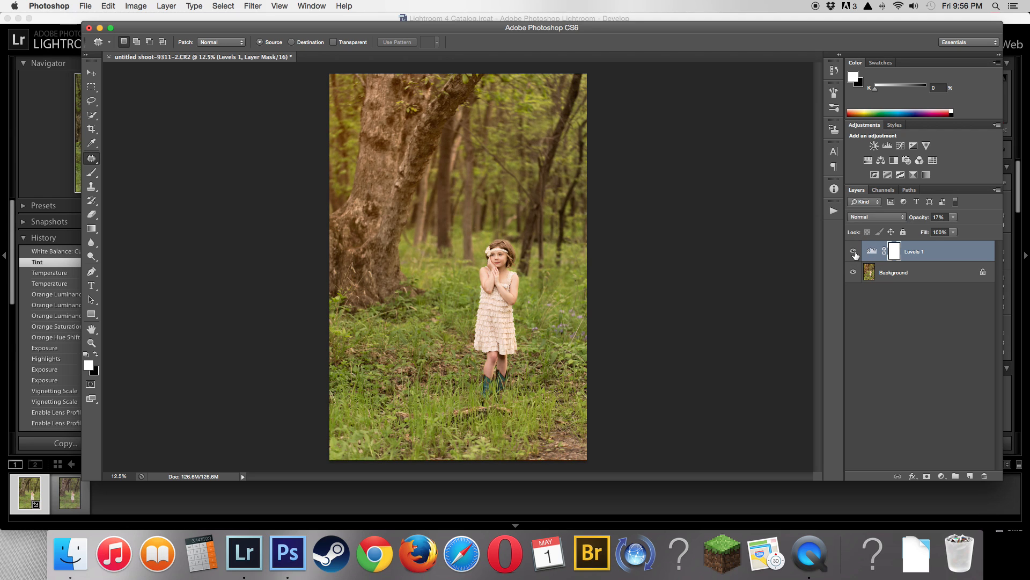
{"action": "key", "text": "super+plus"}
{"action": "key", "text": "super+plus"}
{"action": "key", "text": "super+plus"}
{"action": "key", "text": "super+minus"}
{"action": "key", "text": "super+minus"}
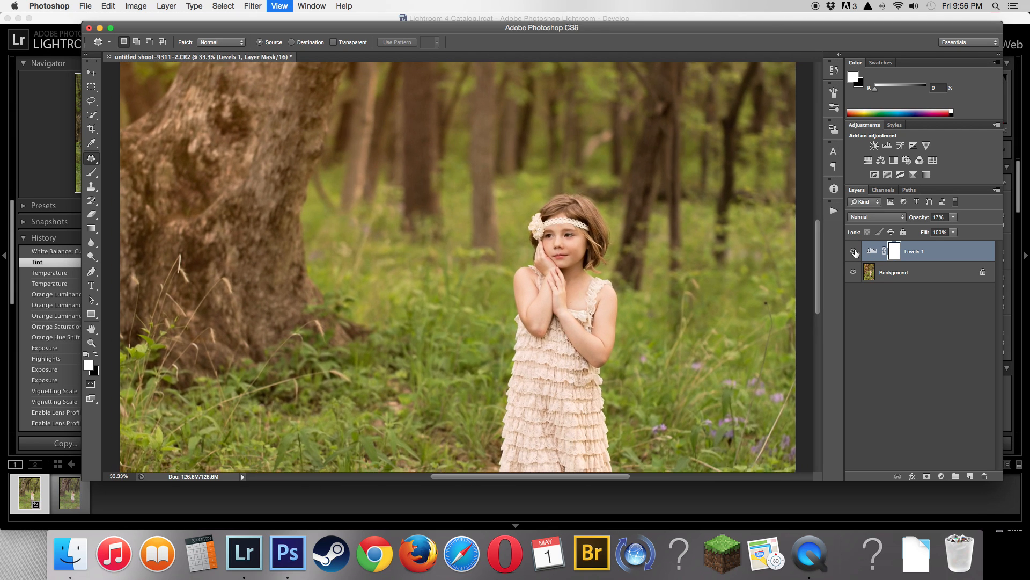
{"action": "key", "text": "super+minus"}
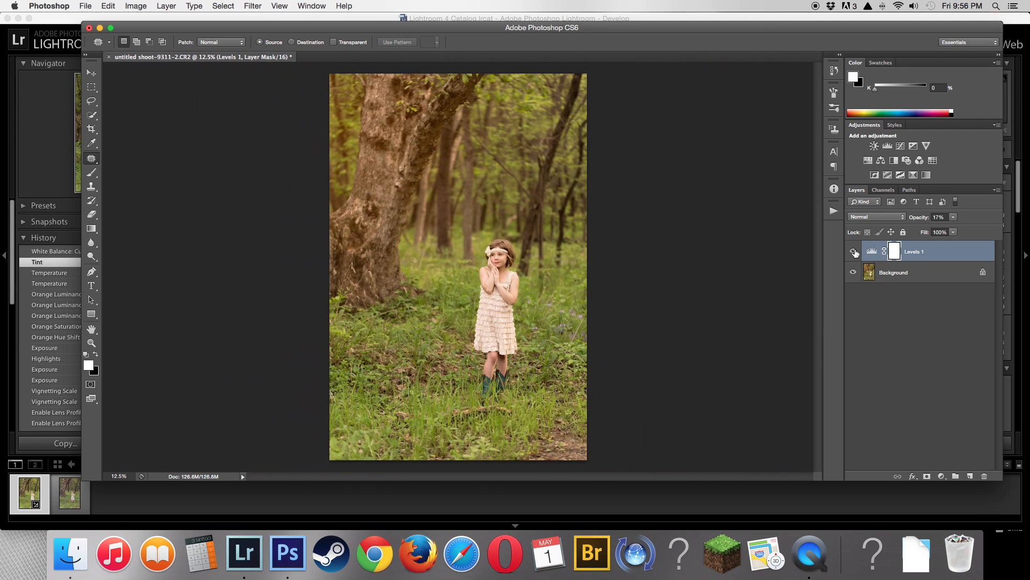
- Compare the edit with the photo's opening snapshot in the history, and return to the latest Master Opacity Change state
{"action": "left_click", "coordinate": [836, 69]}
{"action": "scroll", "coordinate": [776, 86], "scroll_direction": "up", "scroll_amount": 10}
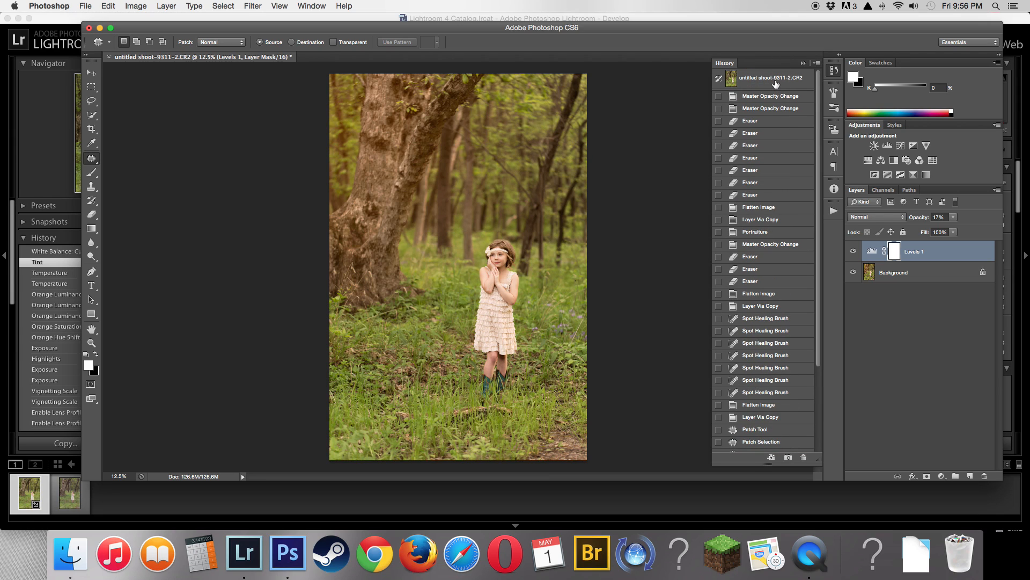
{"action": "left_click", "coordinate": [774, 82]}
{"action": "scroll", "coordinate": [766, 273], "scroll_direction": "down", "scroll_amount": 5}
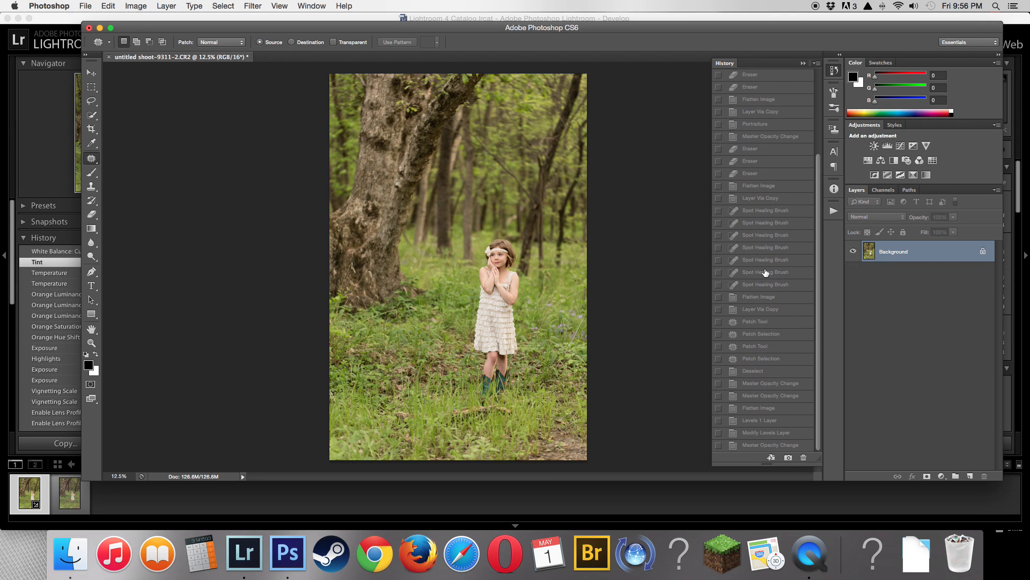
{"action": "left_click", "coordinate": [774, 448]}
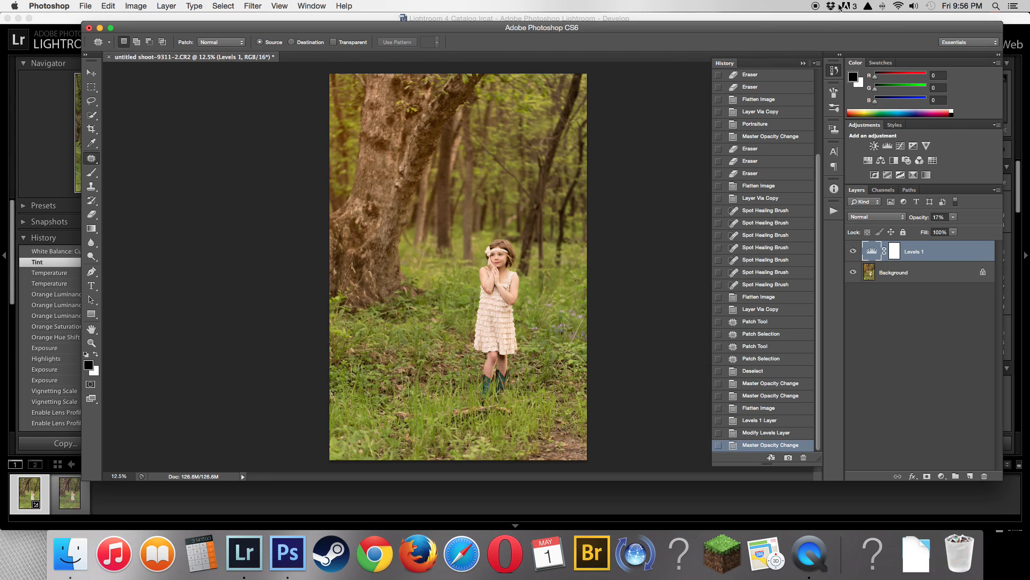
{"action": "left_click", "coordinate": [804, 63]}
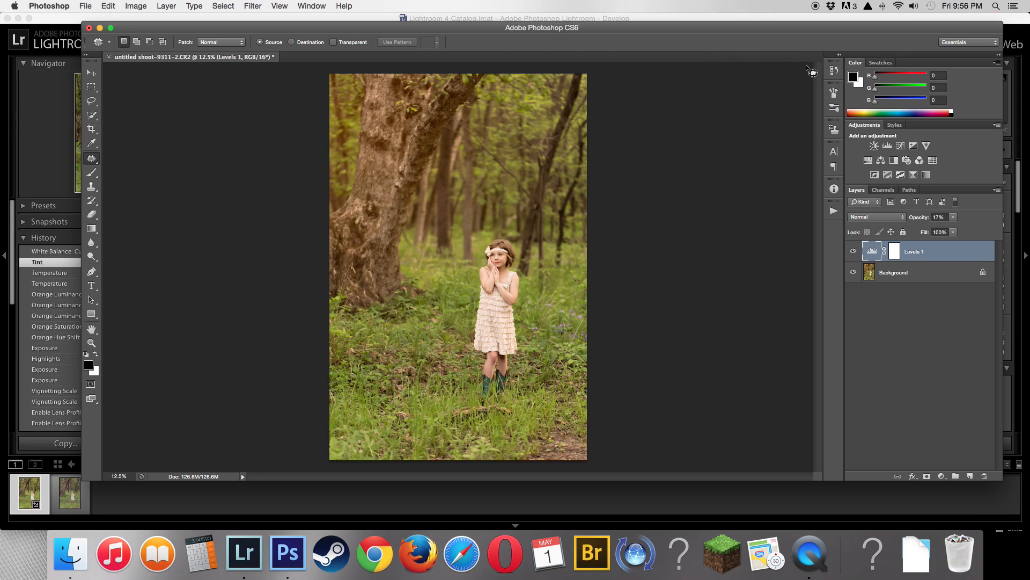
- Flatten the Levels 1 adjustment into the Background
{"action": "left_click", "coordinate": [996, 190]}
{"action": "left_click", "coordinate": [907, 430]}
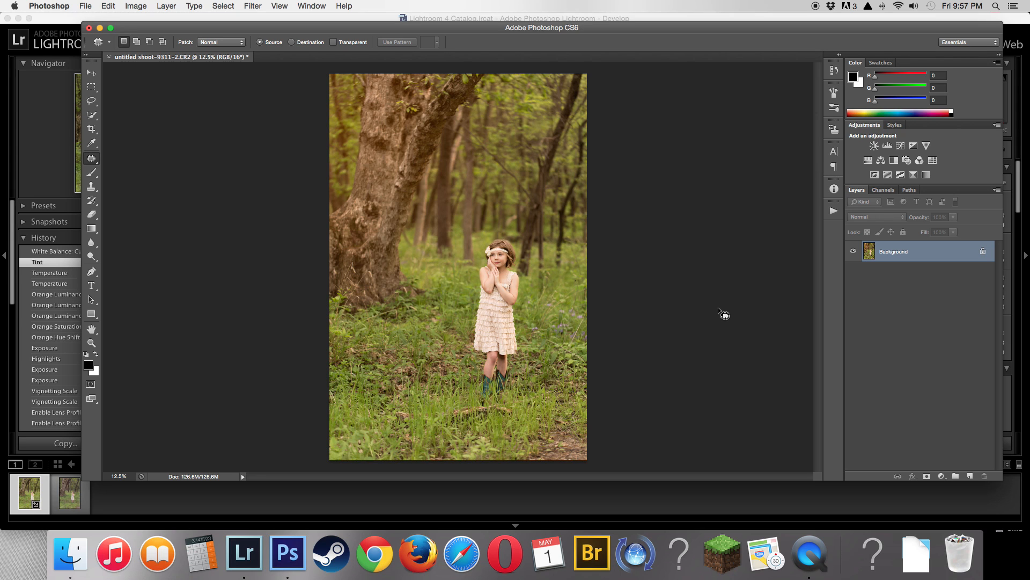
- Add a Brightness/Contrast adjustment layer over the whole photo and fine-tune its Brightness
{"action": "key", "text": "super+equal"}
{"action": "key", "text": "super+equal"}
{"action": "key", "text": "super+equal"}
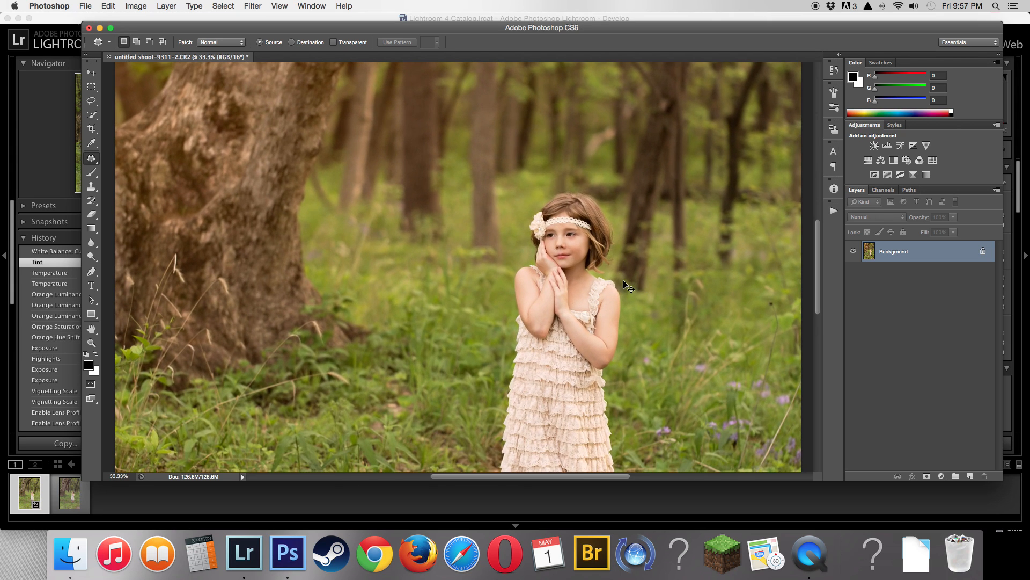
{"action": "left_click", "coordinate": [874, 145]}
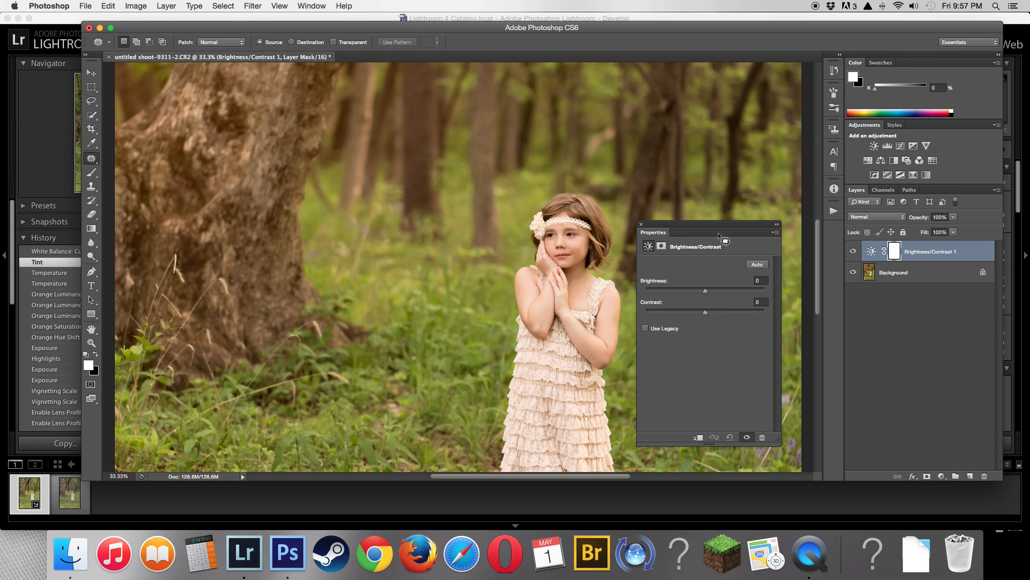
{"action": "left_click_drag", "start_coordinate": [703, 294], "coordinate": [702, 293]}
{"action": "left_click", "coordinate": [757, 279]}
{"action": "left_click", "coordinate": [641, 225]}
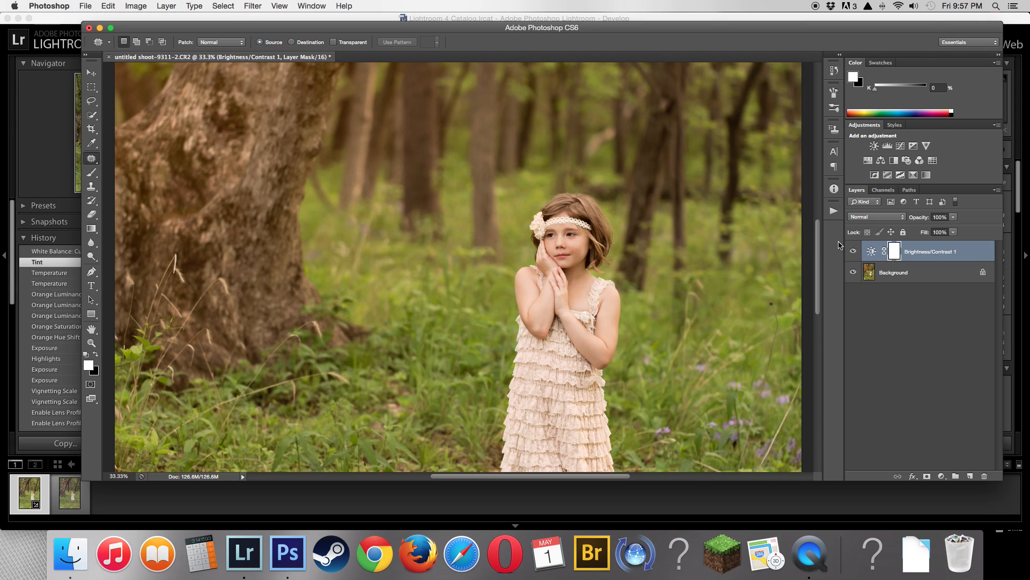
- Compare the photo with and without the Brightness/Contrast 1 layer and view the whole image
{"action": "left_click", "coordinate": [853, 252]}
{"action": "left_click", "coordinate": [853, 252]}
{"action": "key", "text": "super+minus"}
{"action": "key", "text": "super+minus"}
{"action": "key", "text": "super+minus"}
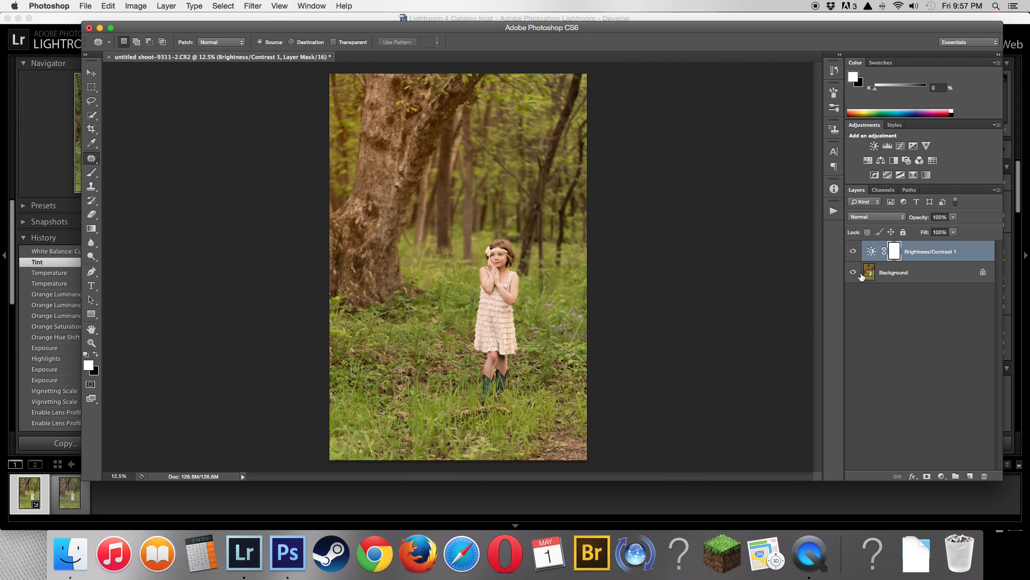
- Bring up the action sets and collapse the expanded Greater Than Gatsby Innocence set
{"action": "left_click", "coordinate": [834, 211]}
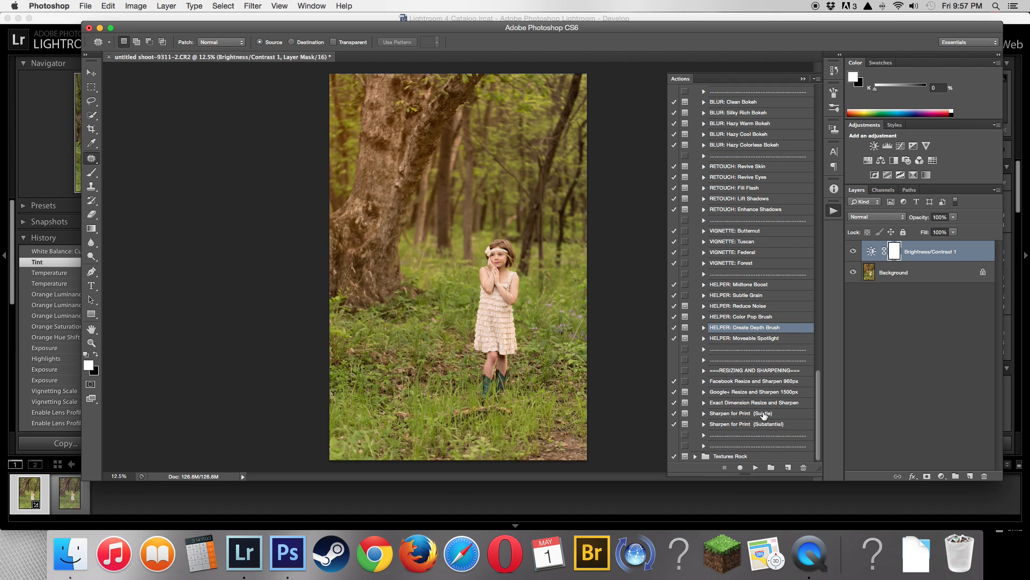
{"action": "scroll", "coordinate": [764, 413], "scroll_direction": "up", "scroll_amount": 15}
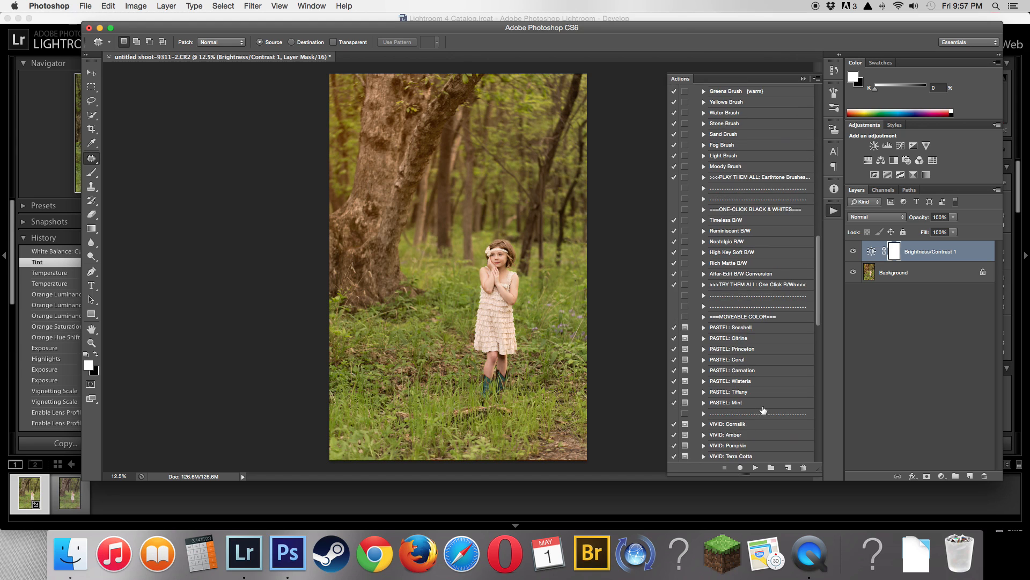
{"action": "scroll", "coordinate": [764, 410], "scroll_direction": "up", "scroll_amount": 15}
{"action": "scroll", "coordinate": [765, 408], "scroll_direction": "up", "scroll_amount": 15}
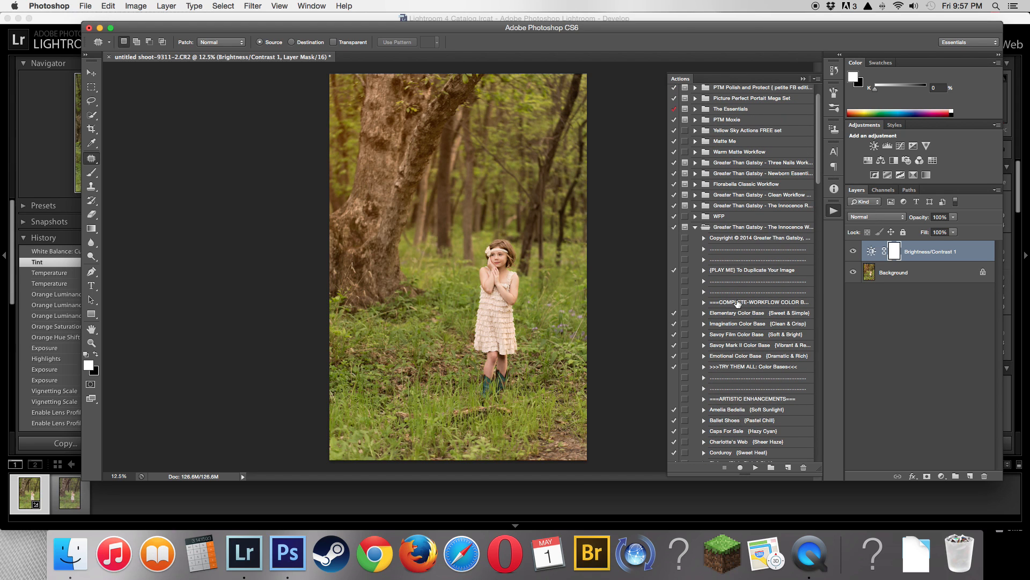
{"action": "left_click", "coordinate": [696, 228]}
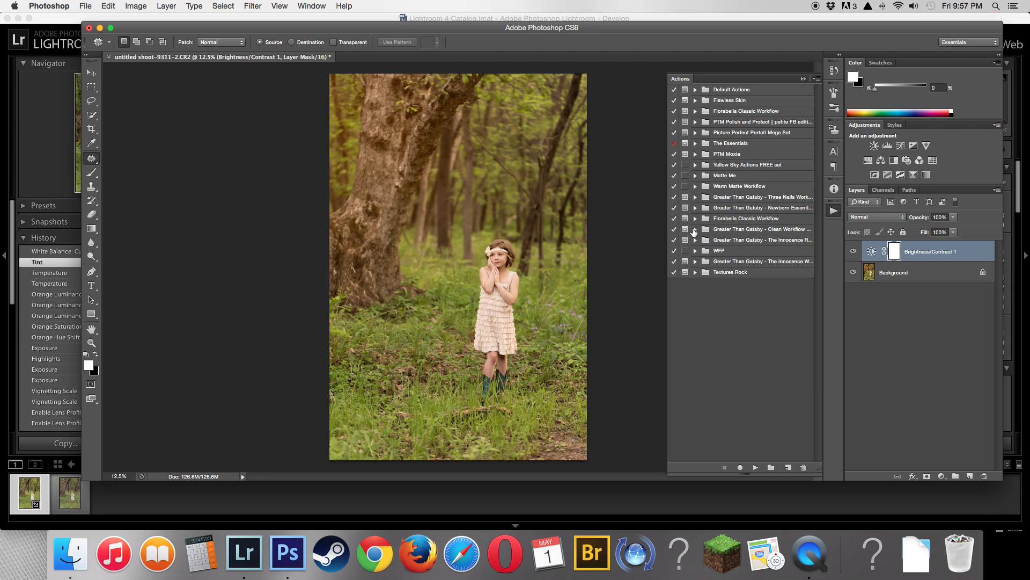
- Play the Oust the Orange color cast corrector from the Greater Than Gatsby Clean Workflow action set
{"action": "left_click", "coordinate": [695, 230]}
{"action": "scroll", "coordinate": [754, 333], "scroll_direction": "down", "scroll_amount": 5}
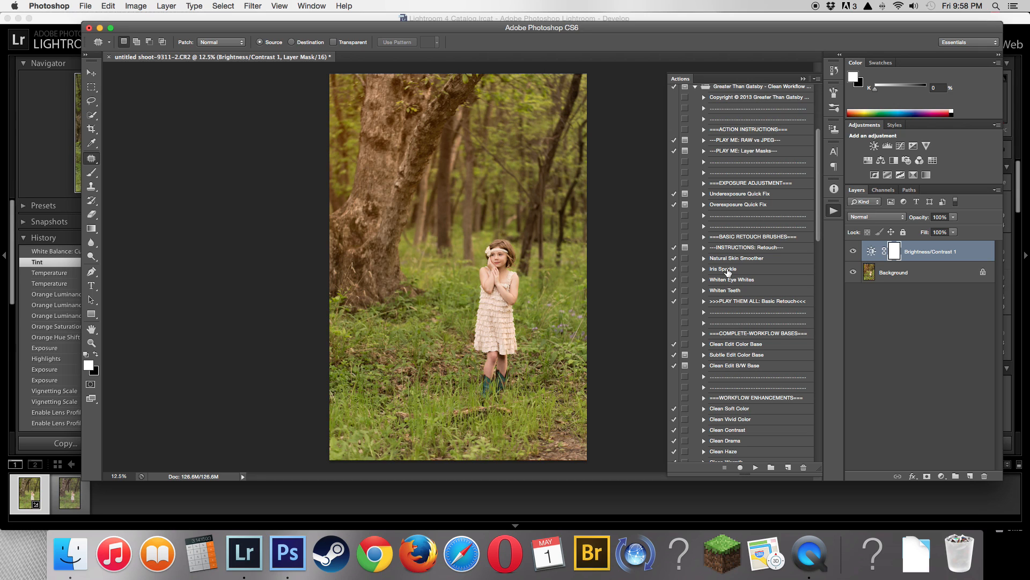
{"action": "scroll", "coordinate": [728, 272], "scroll_direction": "down", "scroll_amount": 3}
{"action": "scroll", "coordinate": [728, 272], "scroll_direction": "down", "scroll_amount": 7}
{"action": "scroll", "coordinate": [728, 272], "scroll_direction": "down", "scroll_amount": 4}
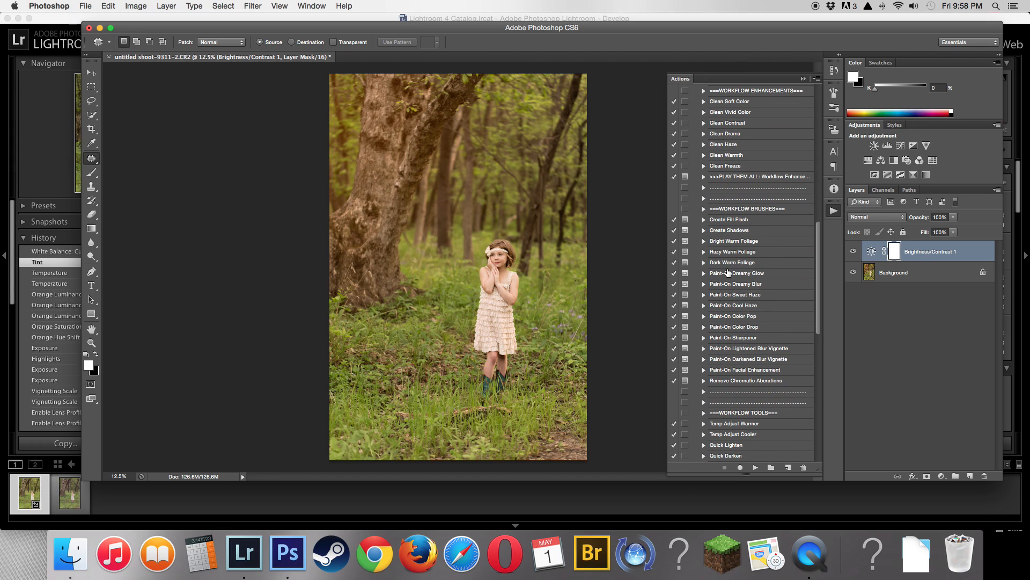
{"action": "scroll", "coordinate": [729, 272], "scroll_direction": "down", "scroll_amount": 1}
{"action": "scroll", "coordinate": [728, 272], "scroll_direction": "down", "scroll_amount": 9}
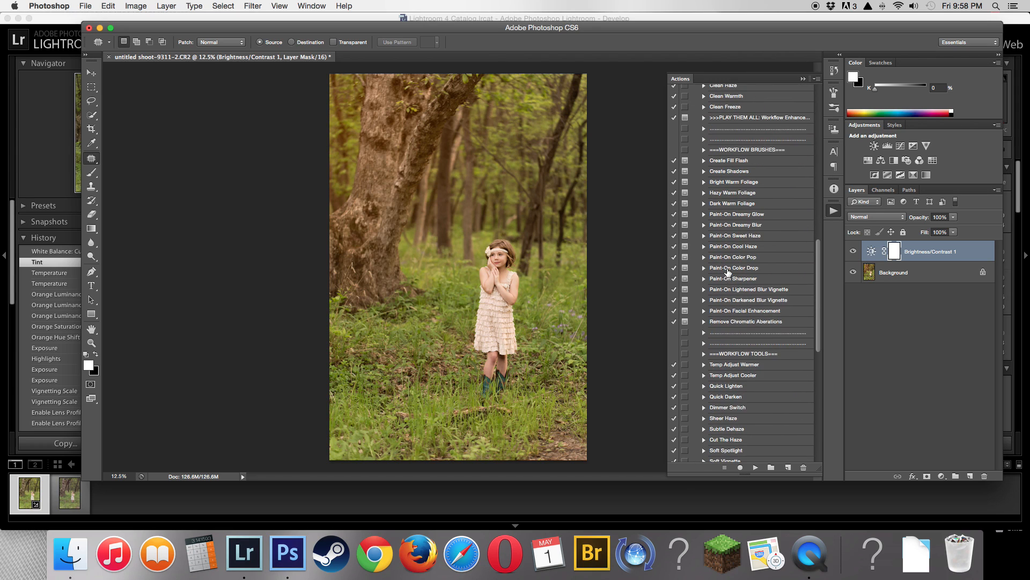
{"action": "scroll", "coordinate": [728, 272], "scroll_direction": "down", "scroll_amount": 8}
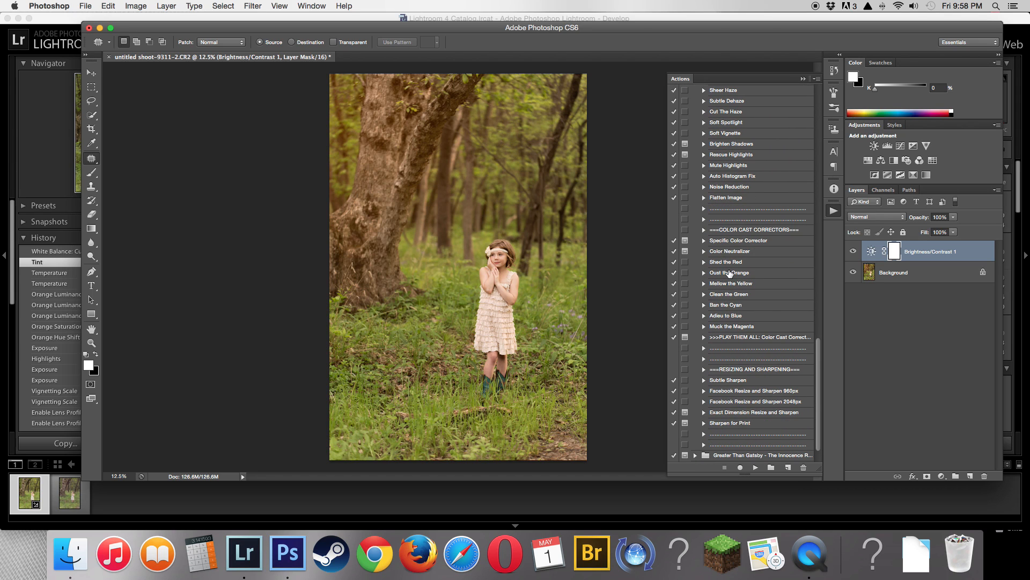
{"action": "left_click", "coordinate": [724, 273]}
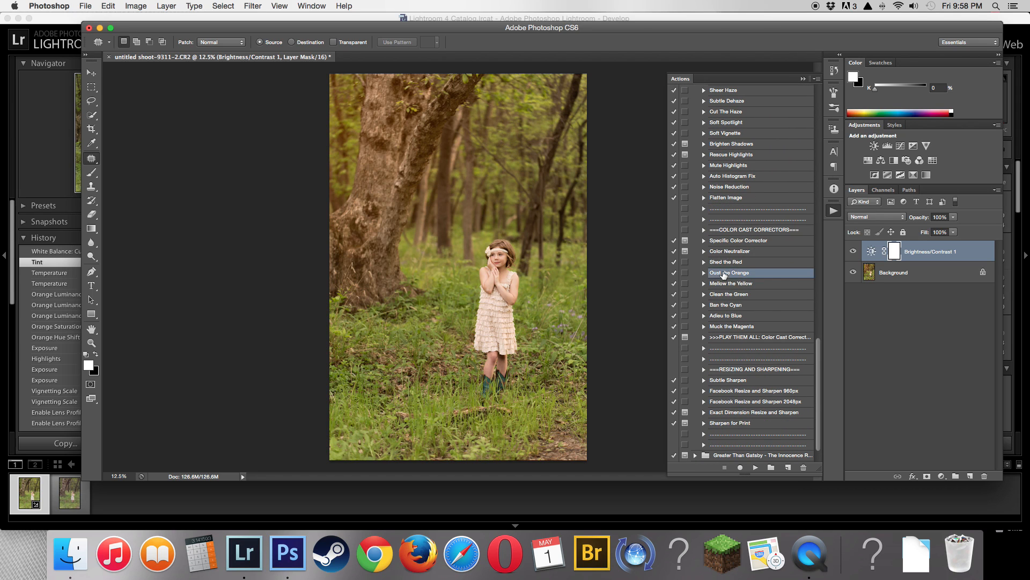
{"action": "scroll", "coordinate": [801, 463], "scroll_direction": "down", "scroll_amount": 1}
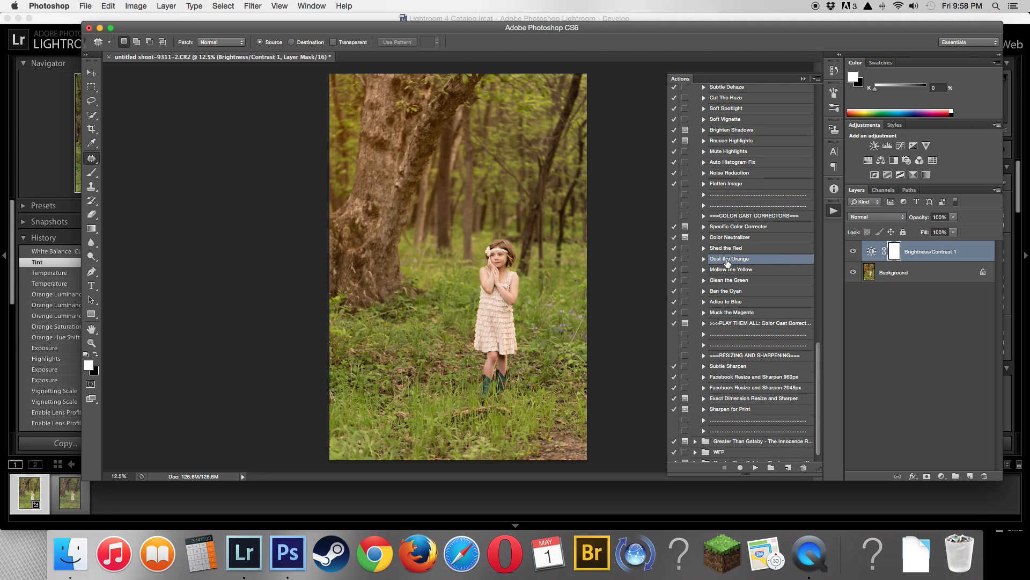
{"action": "left_click", "coordinate": [756, 467]}
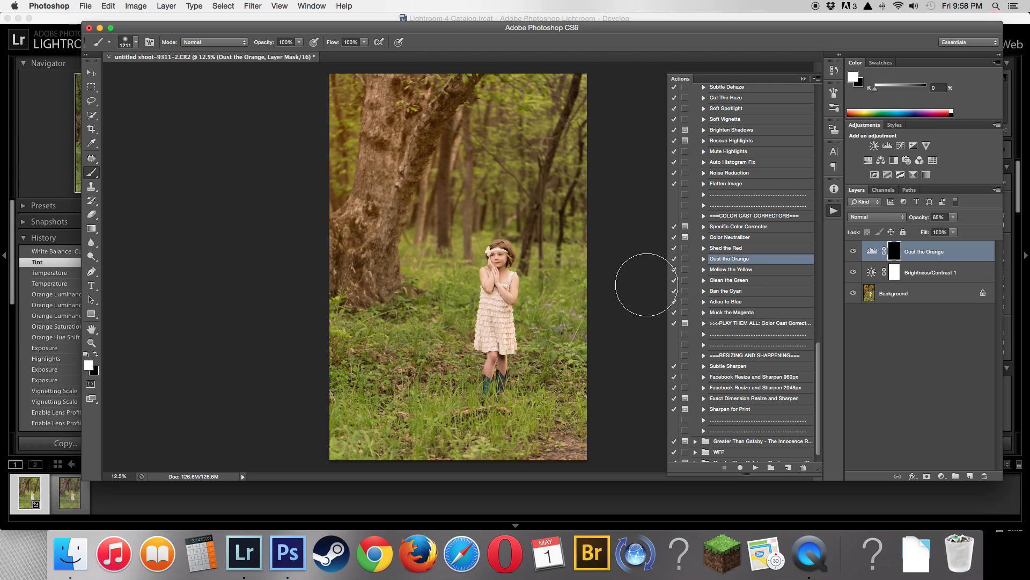
- Paint the Oust the Orange correction onto the girl's face with a soft 153 px brush
{"action": "right_click", "coordinate": [529, 295]}
{"action": "left_click", "coordinate": [567, 319]}
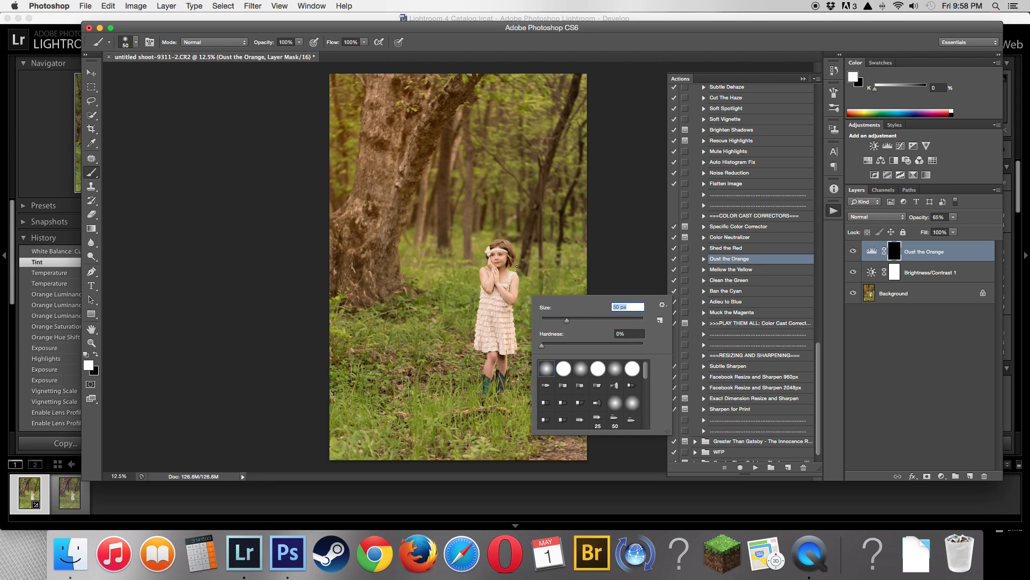
{"action": "key", "text": "super+equal"}
{"action": "key", "text": "super+equal"}
{"action": "key", "text": "super+equal"}
{"action": "key", "text": "super+equal"}
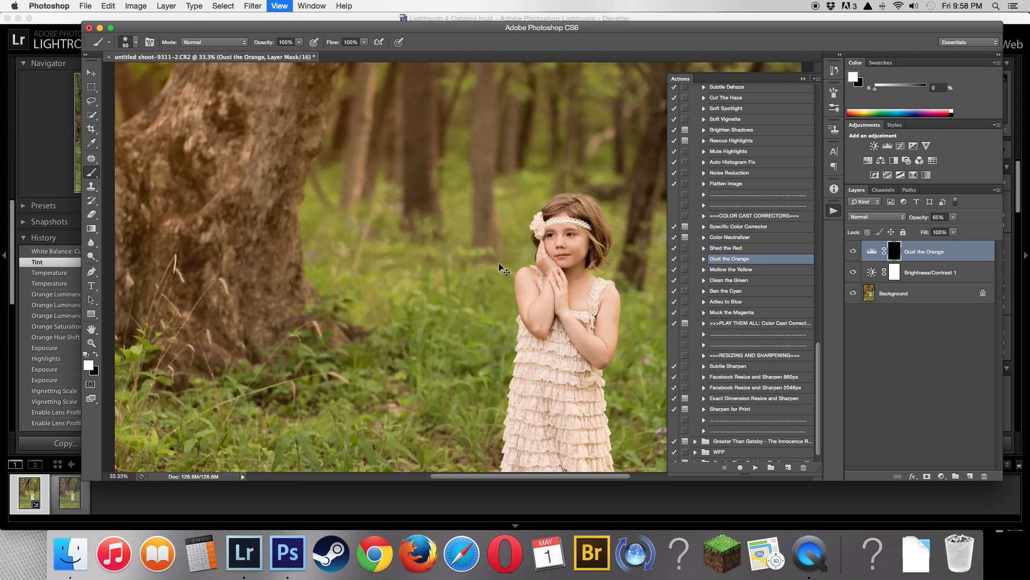
{"action": "scroll", "coordinate": [519, 258], "scroll_direction": "right", "scroll_amount": 5}
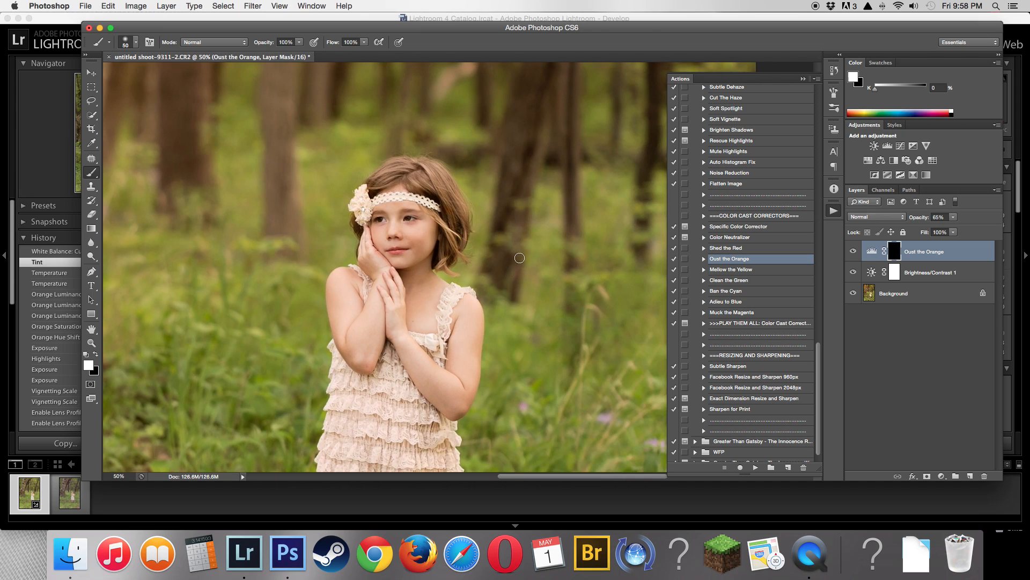
{"action": "right_click", "coordinate": [418, 236]}
{"action": "left_click", "coordinate": [496, 261]}
{"action": "mouse_move", "coordinate": [417, 232]}
{"action": "left_mouse_down"}
{"action": "mouse_move", "coordinate": [397, 247]}
{"action": "mouse_move", "coordinate": [384, 232]}
{"action": "mouse_move", "coordinate": [385, 208]}
{"action": "mouse_move", "coordinate": [399, 201]}
{"action": "mouse_move", "coordinate": [411, 227]}
{"action": "mouse_move", "coordinate": [407, 195]}
{"action": "mouse_move", "coordinate": [423, 231]}
{"action": "left_mouse_up"}
- Lower the Oust the Orange layer to 4% opacity and compare the photo with and without it
{"action": "left_click", "coordinate": [955, 218]}
{"action": "left_click_drag", "start_coordinate": [954, 227], "coordinate": [921, 232]}
{"action": "left_click", "coordinate": [852, 252]}
{"action": "left_click", "coordinate": [852, 253]}
{"action": "left_click", "coordinate": [853, 252]}
{"action": "left_click", "coordinate": [853, 253]}
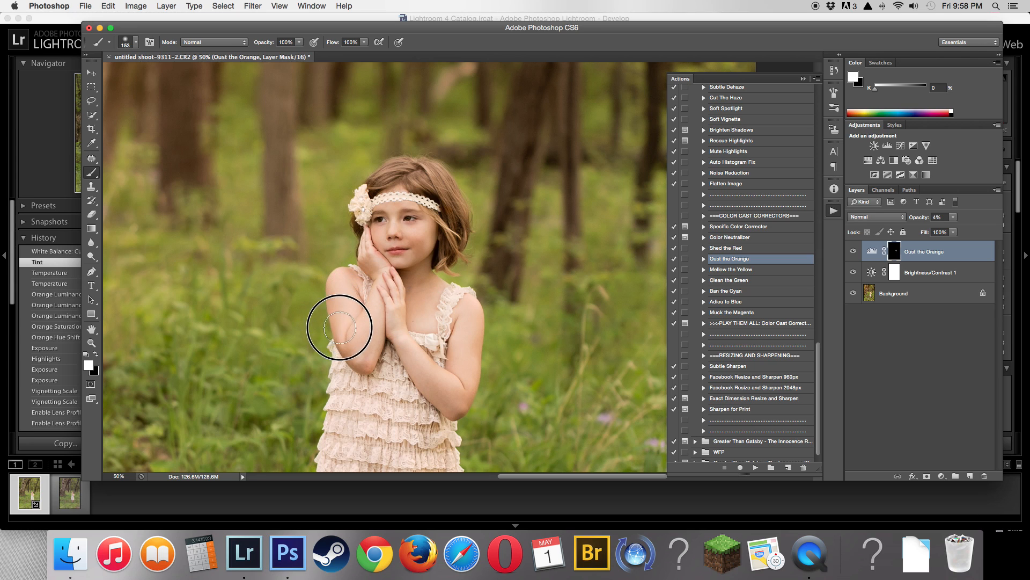
- Try the orange correction on the girl's bent arm, check it by hiding the layer, and delete the Oust the Orange layer
{"action": "mouse_move", "coordinate": [362, 364]}
{"action": "left_mouse_down"}
{"action": "mouse_move", "coordinate": [395, 258]}
{"action": "mouse_move", "coordinate": [366, 267]}
{"action": "mouse_move", "coordinate": [385, 273]}
{"action": "left_mouse_up"}
{"action": "left_click", "coordinate": [853, 251]}
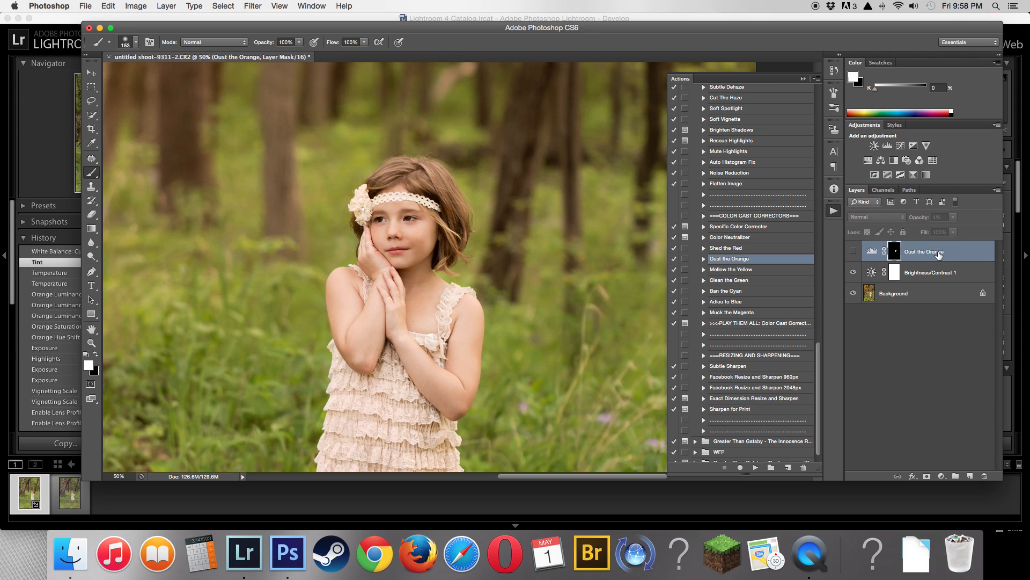
{"action": "key", "text": "Delete"}
- Collapse the Clean Workflow action set and put the actions list away
{"action": "scroll", "coordinate": [769, 332], "scroll_direction": "down", "scroll_amount": 1}
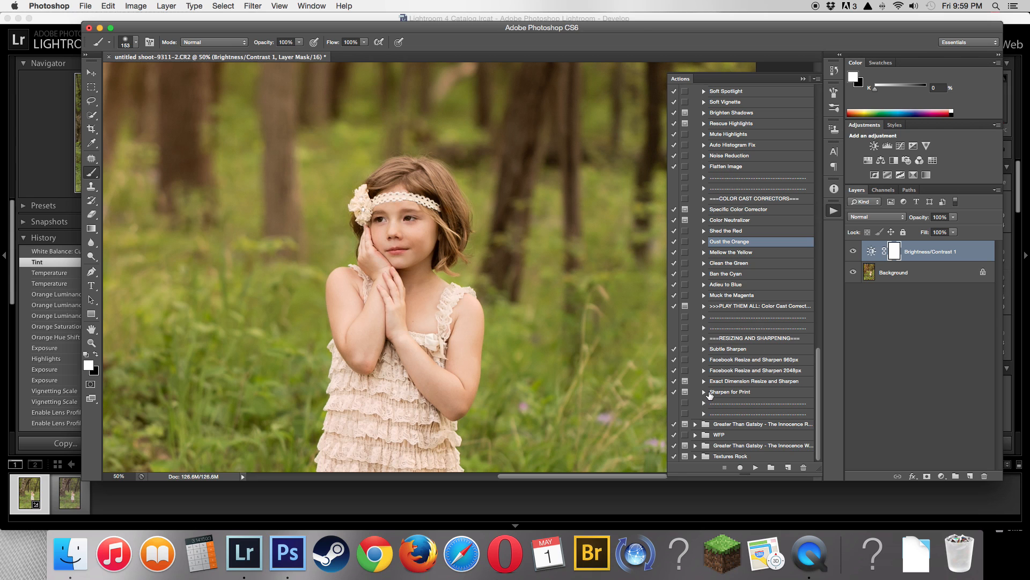
{"action": "scroll", "coordinate": [710, 395], "scroll_direction": "up", "scroll_amount": 15}
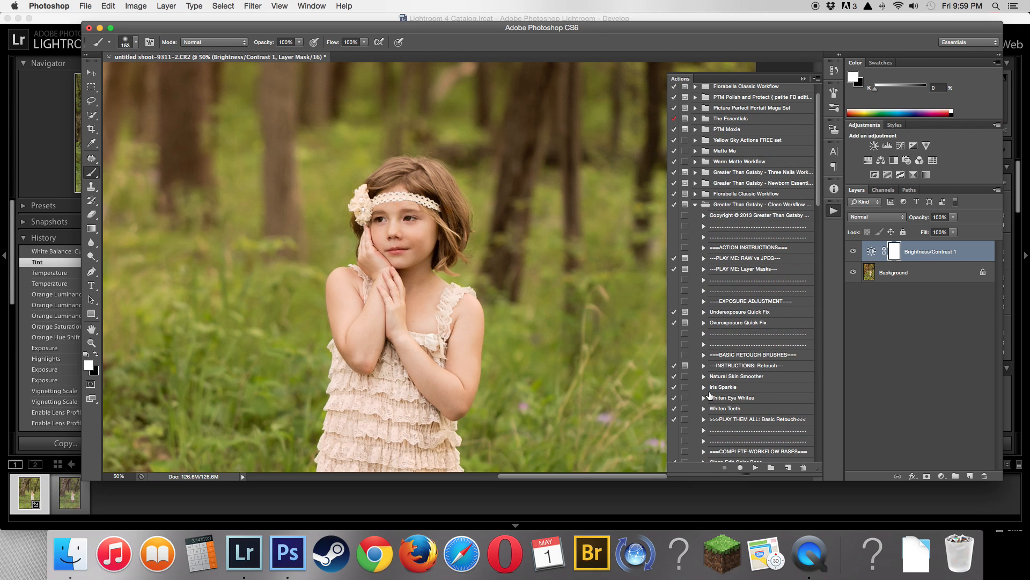
{"action": "left_click", "coordinate": [694, 204]}
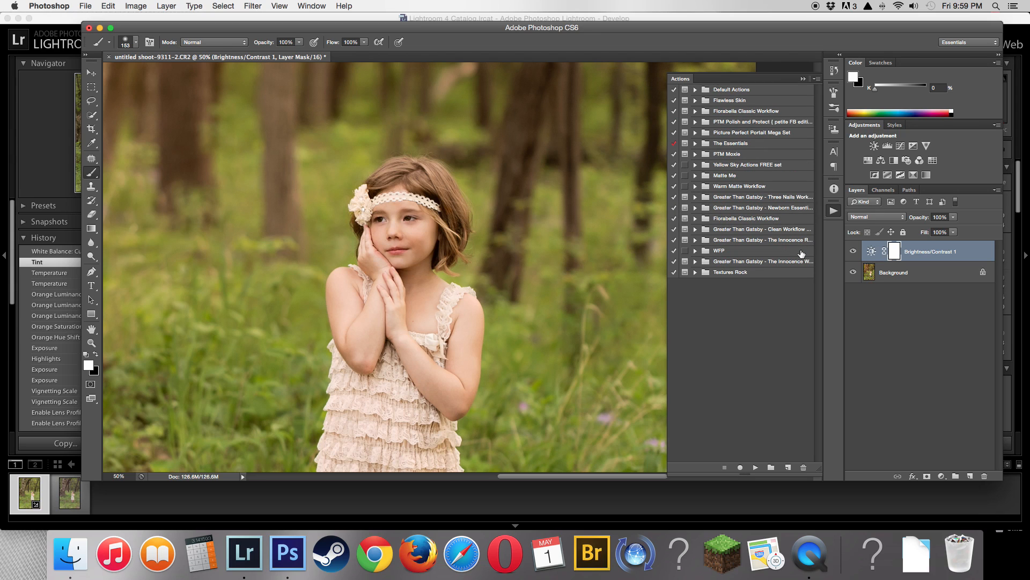
{"action": "left_click", "coordinate": [803, 79]}
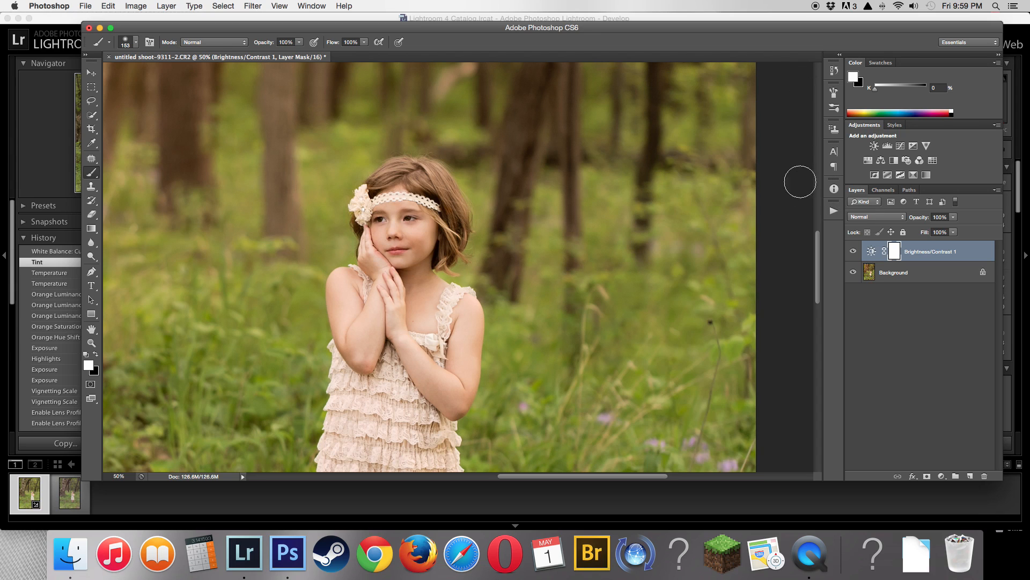
- Flatten the Brightness/Contrast 1 adjustment into the Background
{"action": "key", "text": "super+minus"}
{"action": "key", "text": "super+minus"}
{"action": "key", "text": "super+minus"}
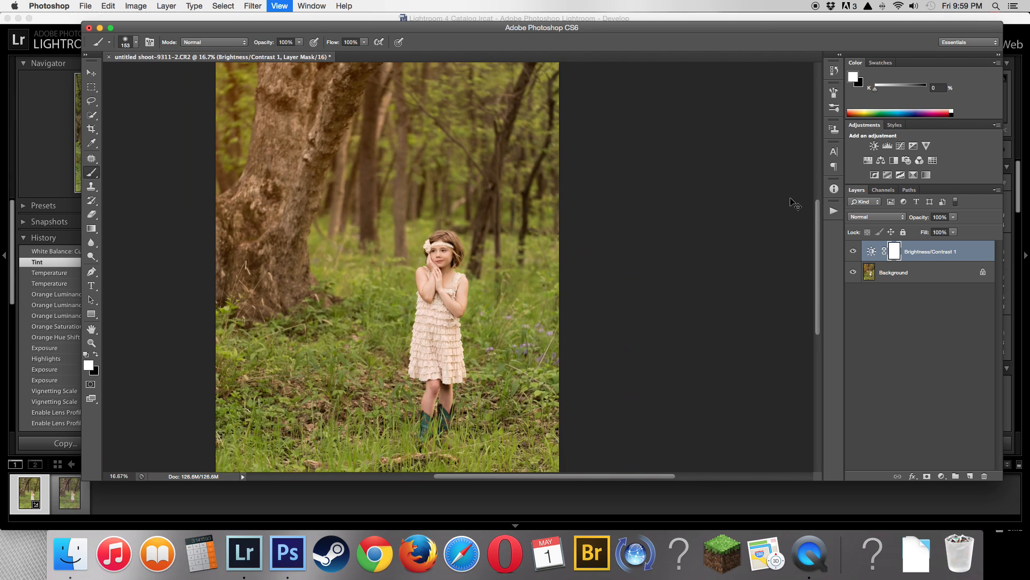
{"action": "key", "text": "super+minus"}
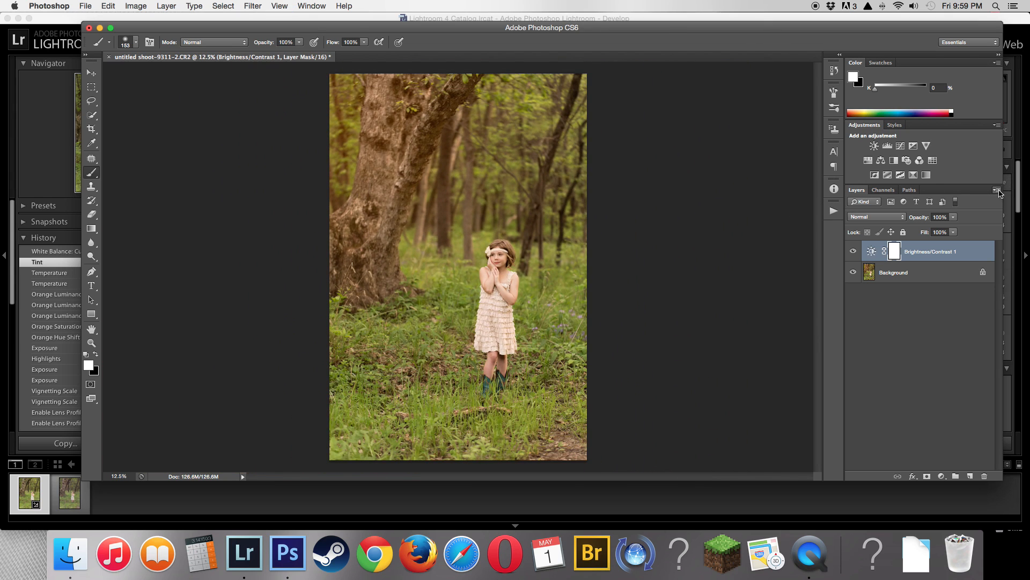
{"action": "left_click", "coordinate": [997, 190]}
{"action": "left_click", "coordinate": [926, 430]}
- Convert the flattened photo to 8 Bits/Channel
{"action": "left_click", "coordinate": [256, 6]}
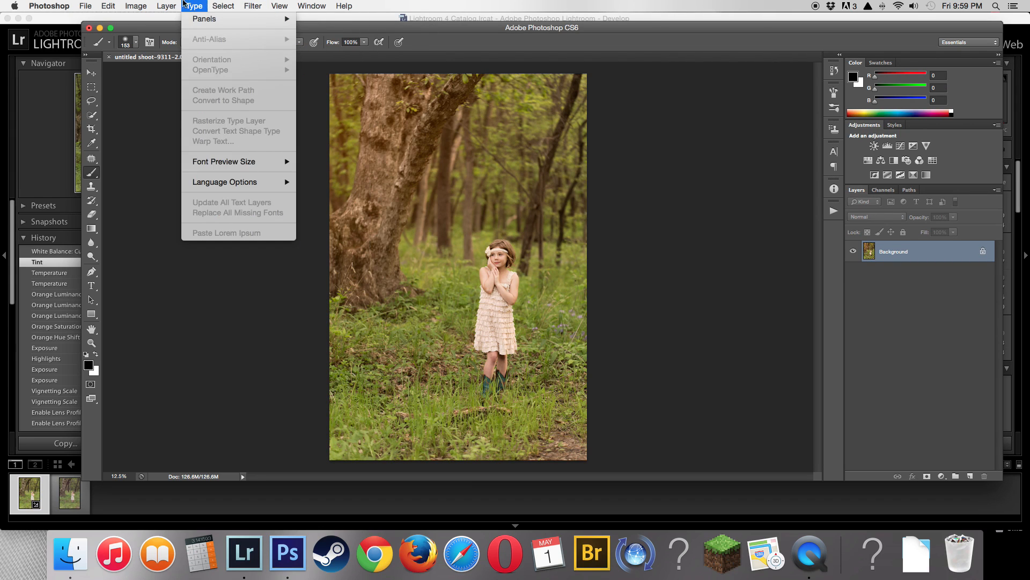
{"action": "mouse_move", "coordinate": [136, 6]}
{"action": "mouse_move", "coordinate": [217, 21]}
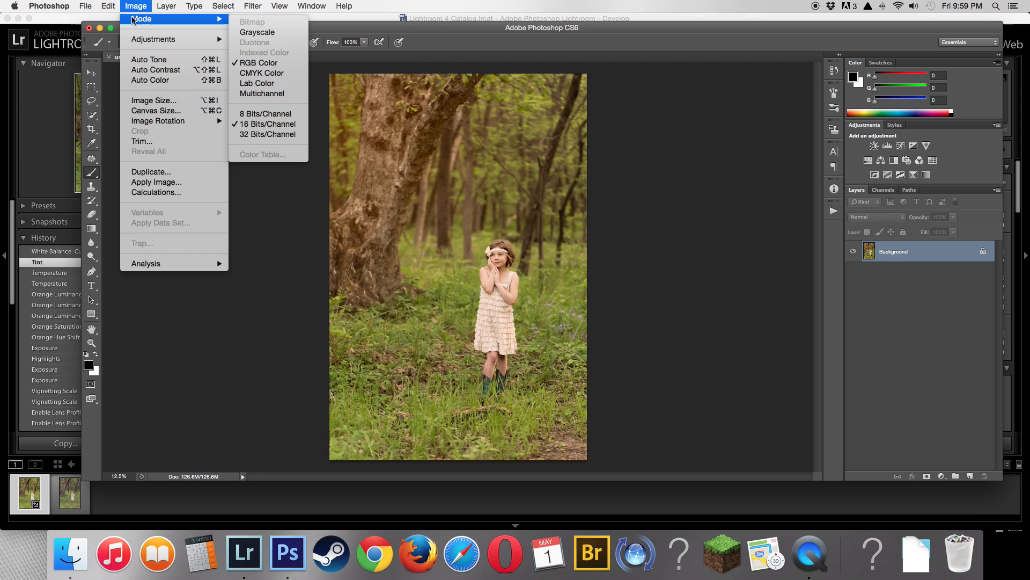
{"action": "left_click", "coordinate": [258, 114]}
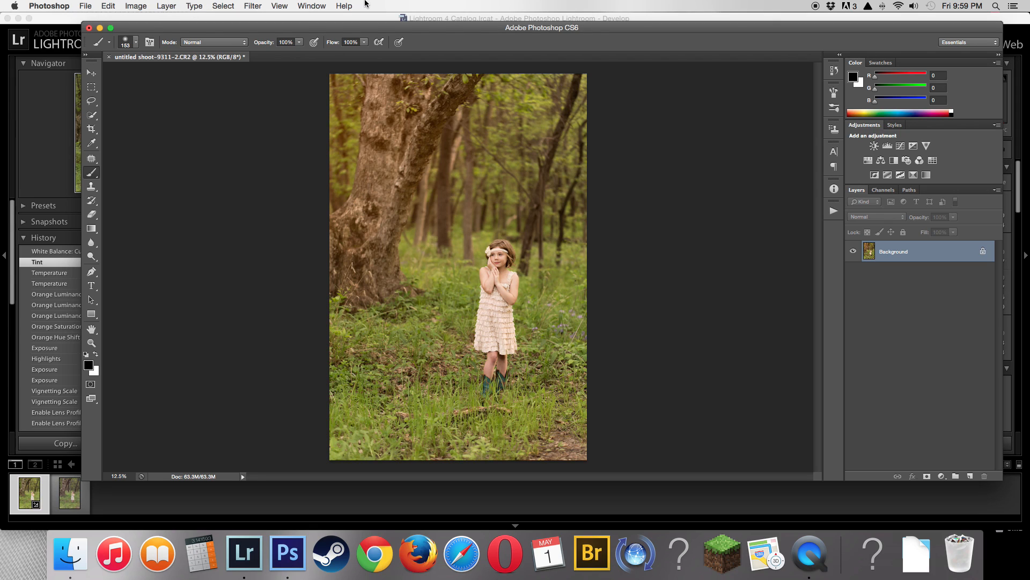
- Sharpen the photo with an Unsharp Mask of 60% Amount and 1.0 pixel Radius, previewing it on the girl's face
{"action": "left_click", "coordinate": [263, 7]}
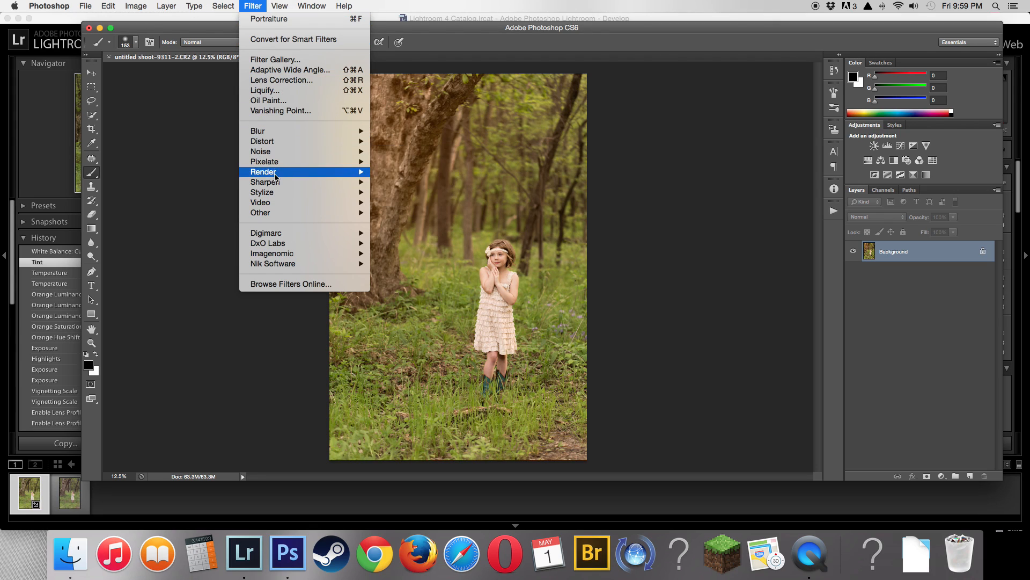
{"action": "mouse_move", "coordinate": [284, 183]}
{"action": "left_click", "coordinate": [416, 223]}
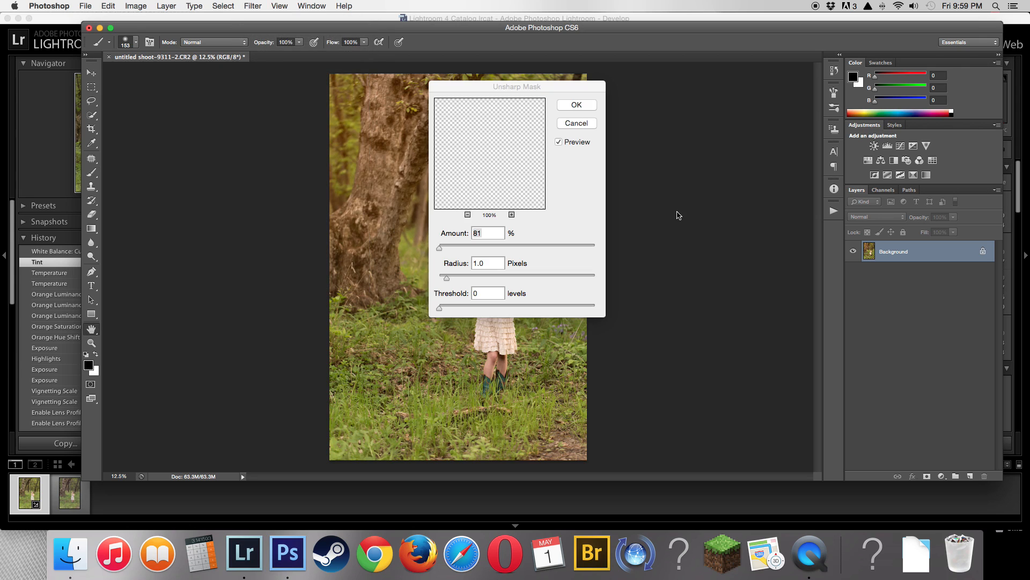
{"action": "left_click_drag", "start_coordinate": [520, 157], "coordinate": [360, 304]}
{"action": "left_click_drag", "start_coordinate": [474, 154], "coordinate": [371, 84]}
{"action": "left_click_drag", "start_coordinate": [530, 165], "coordinate": [502, 111]}
{"action": "left_click_drag", "start_coordinate": [510, 249], "coordinate": [495, 252]}
{"action": "left_click_drag", "start_coordinate": [510, 171], "coordinate": [525, 192]}
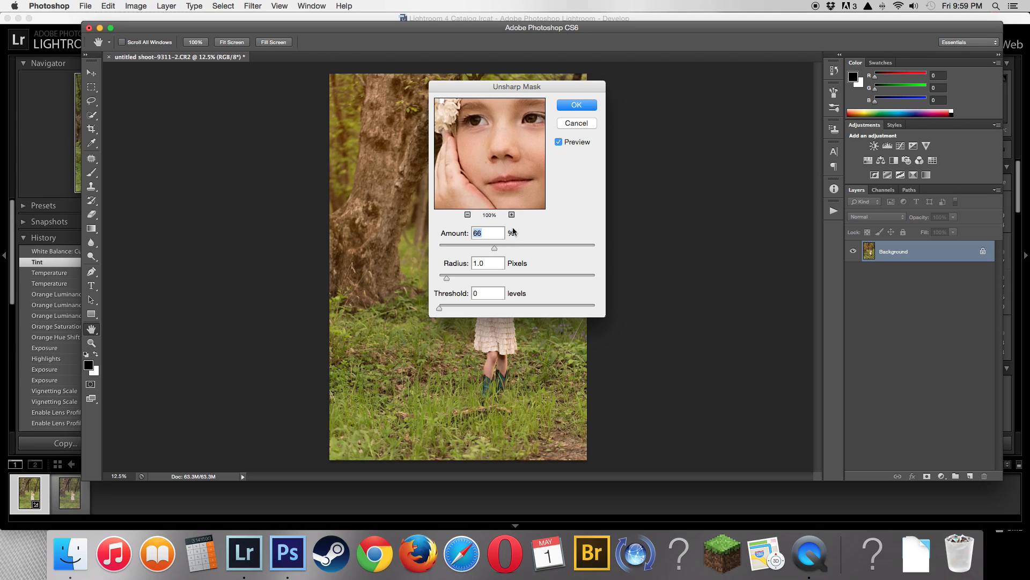
{"action": "type", "text": "60"}
{"action": "mouse_move", "coordinate": [511, 165]}
{"action": "left_mouse_down"}
{"action": "mouse_move", "coordinate": [511, 198]}
{"action": "mouse_move", "coordinate": [536, 154]}
{"action": "mouse_move", "coordinate": [517, 152]}
{"action": "left_mouse_up"}
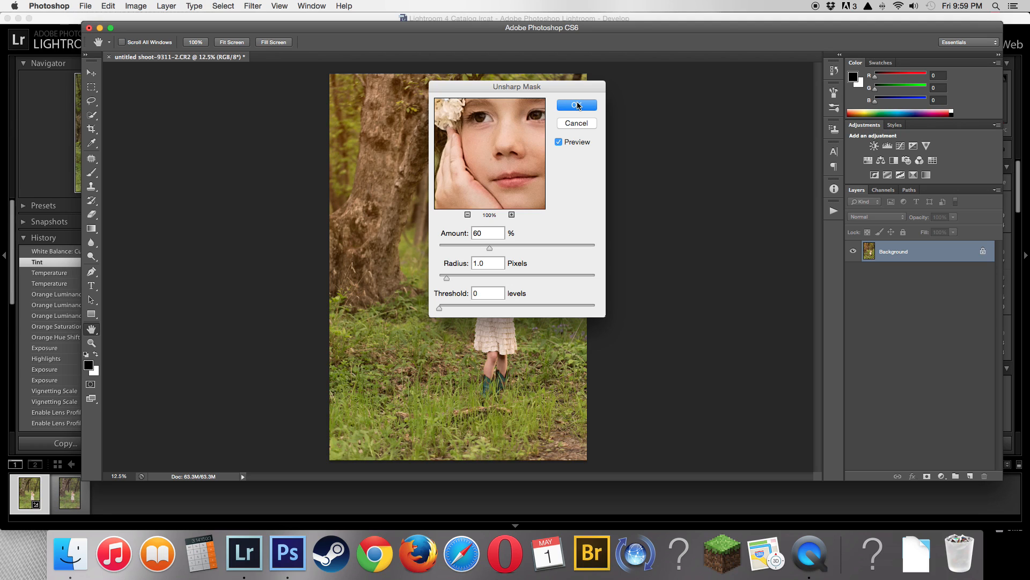
{"action": "left_click", "coordinate": [577, 105]}
{"action": "key", "text": "b"}
- Convert the photo's color profile to sRGB IEC61966-2.1
{"action": "left_click", "coordinate": [162, 6]}
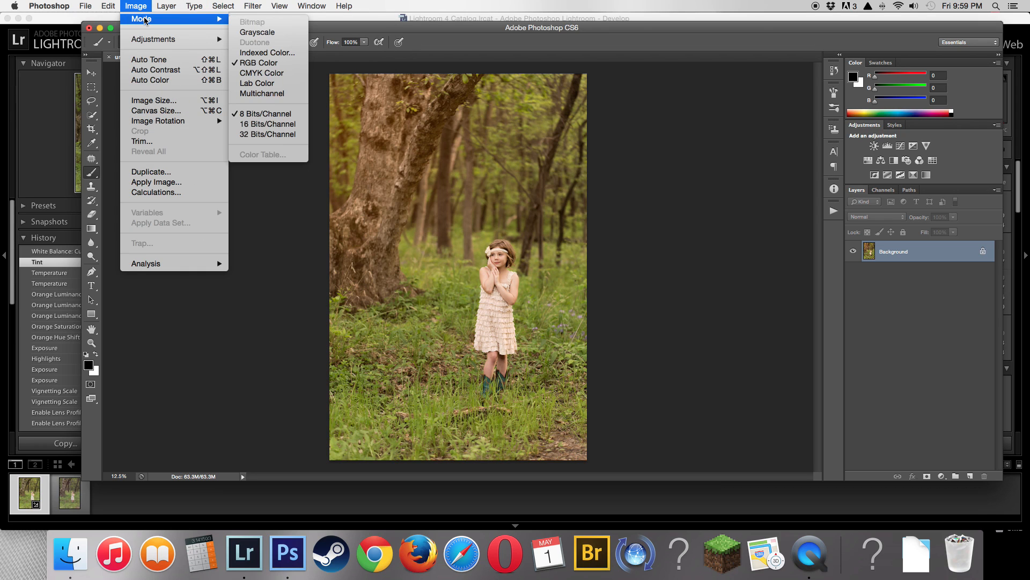
{"action": "mouse_move", "coordinate": [108, 6]}
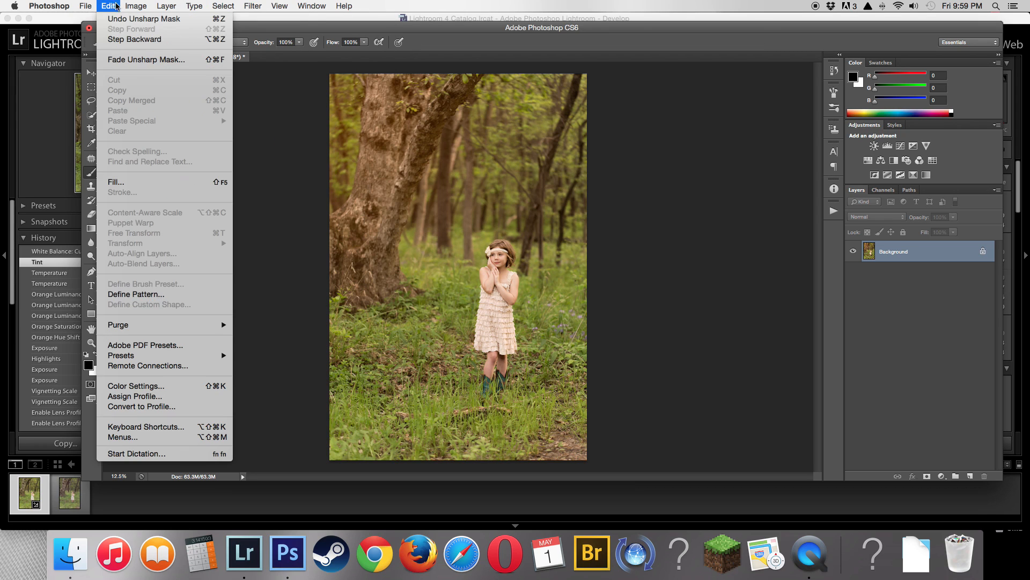
{"action": "left_click", "coordinate": [161, 406]}
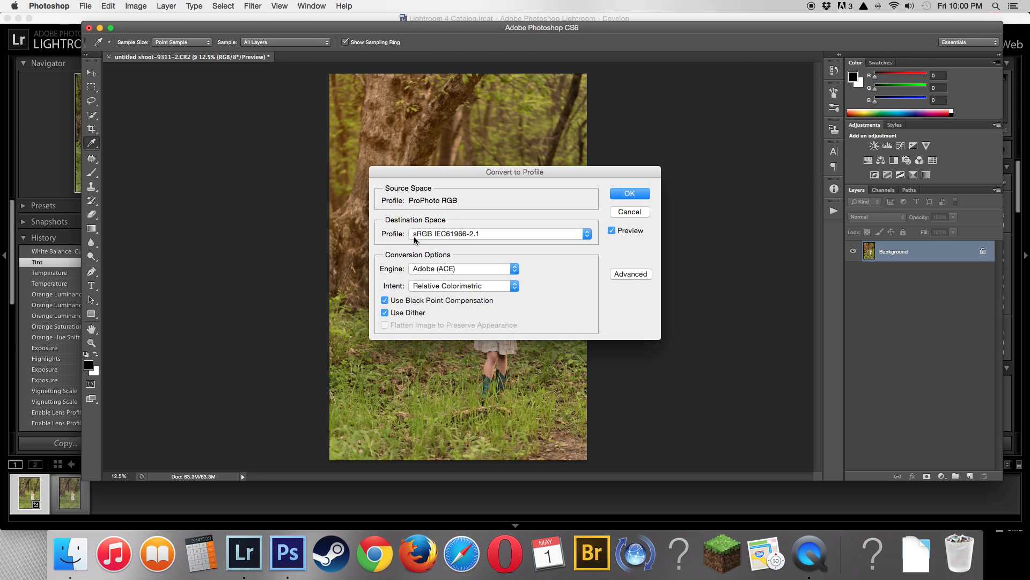
{"action": "left_click", "coordinate": [432, 233]}
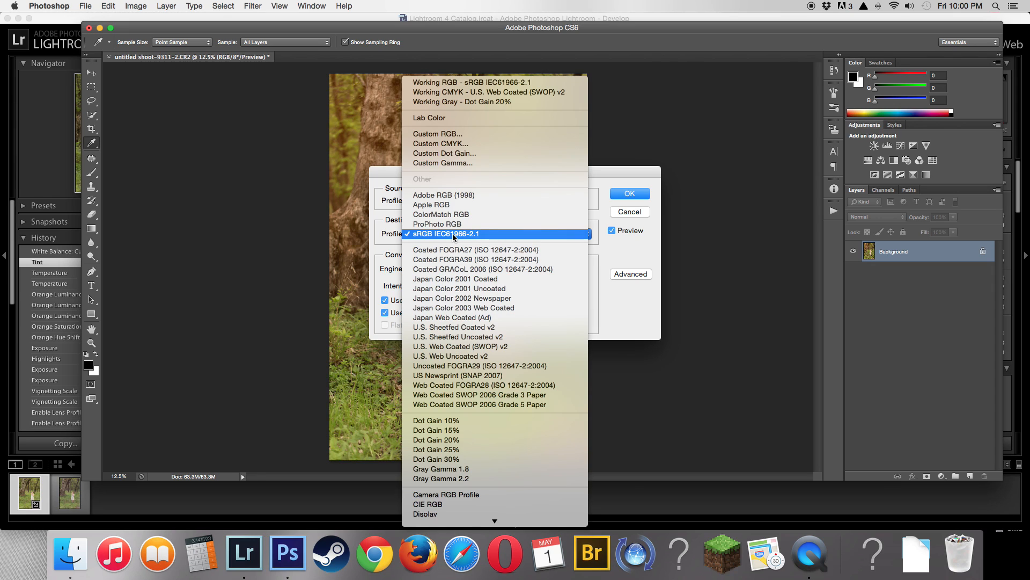
{"action": "left_click", "coordinate": [453, 234]}
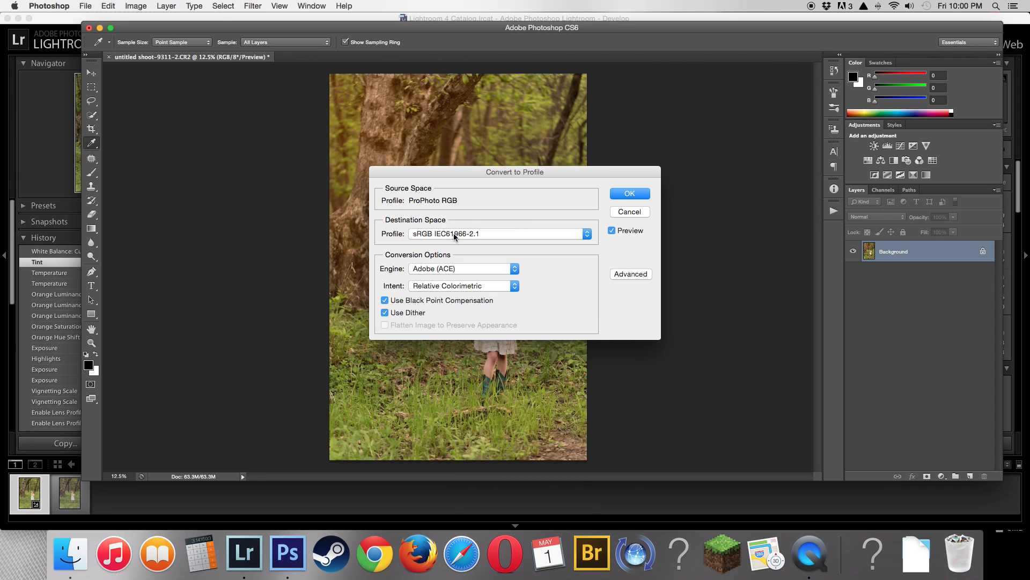
{"action": "left_click", "coordinate": [630, 194]}
{"action": "key", "text": "b"}
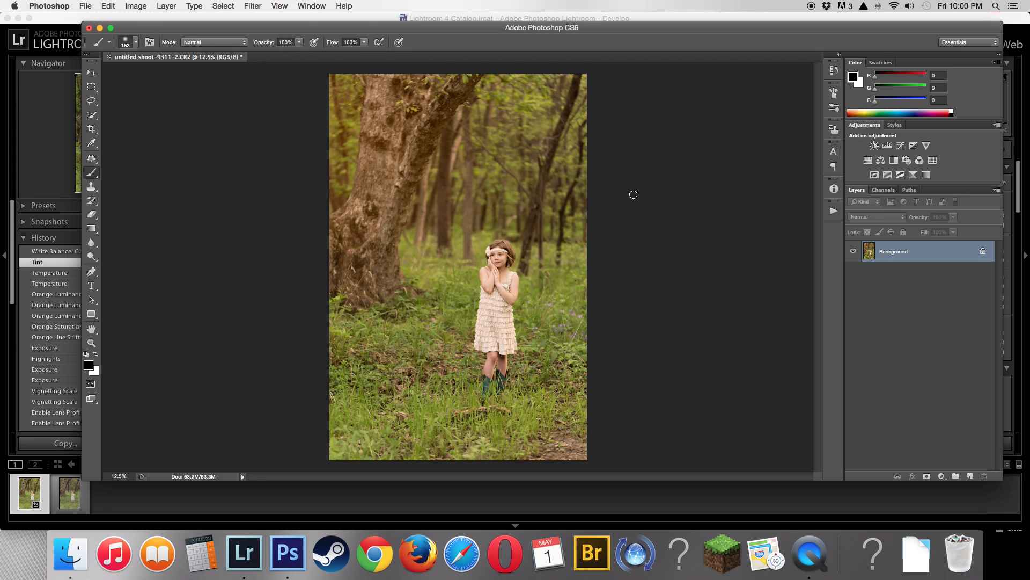
{"action": "key", "text": "super+minus"}
{"action": "key", "text": "super+plus"}
{"action": "key", "text": "super+plus"}
{"action": "key", "text": "super+minus"}
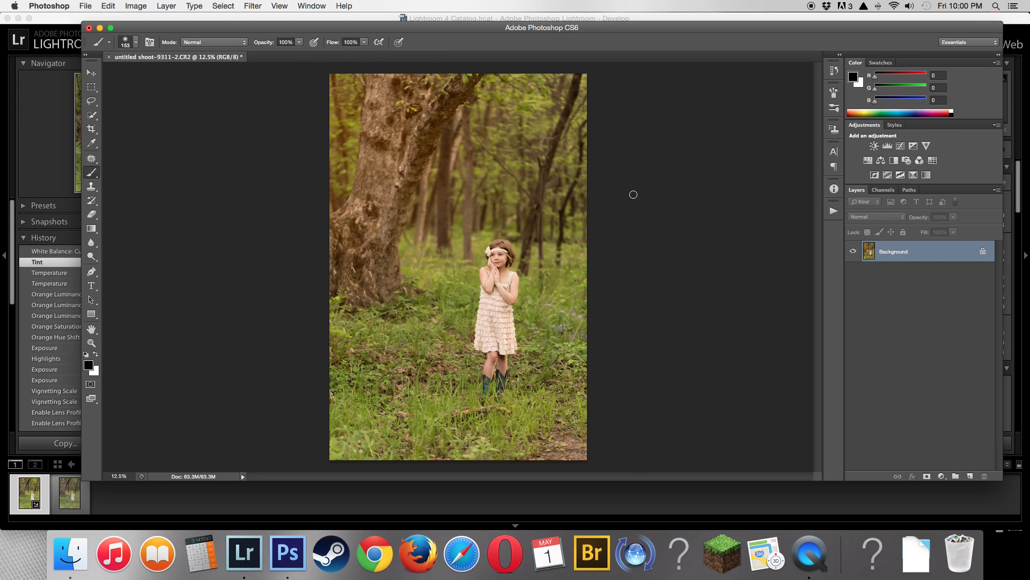